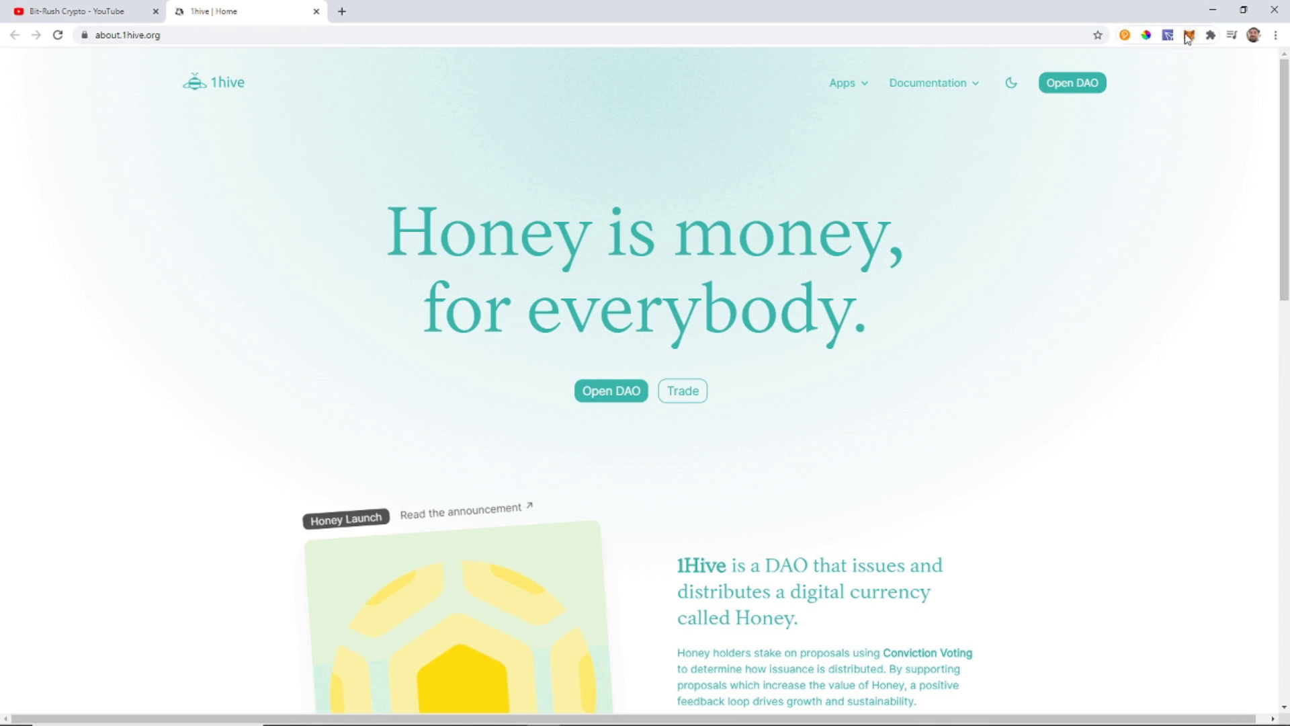
Open the MetaMask wallet, look through its assets, copy the Account 1 address and view the network choices
{"action": "left_click", "coordinate": [1191, 43]}
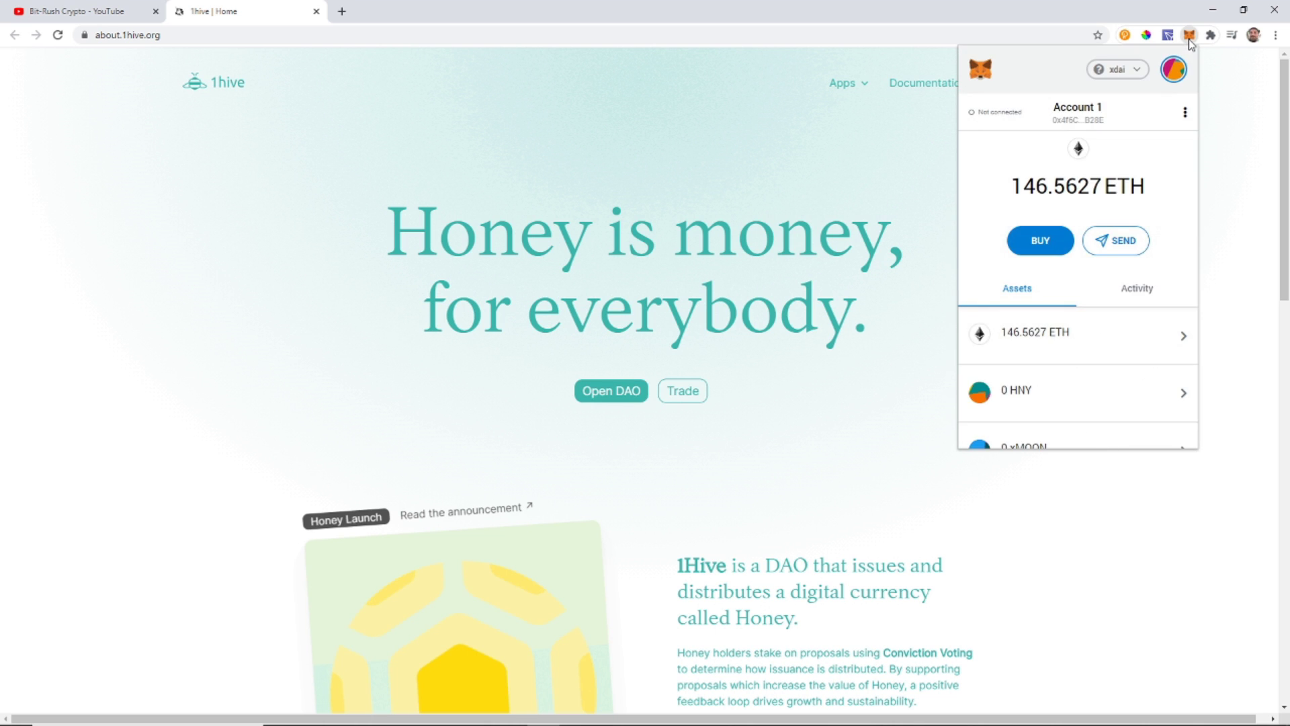
{"action": "scroll", "coordinate": [1105, 205], "scroll_direction": "down", "scroll_amount": 2}
{"action": "scroll", "coordinate": [1107, 197], "scroll_direction": "up", "scroll_amount": 2}
{"action": "left_click", "coordinate": [1095, 119]}
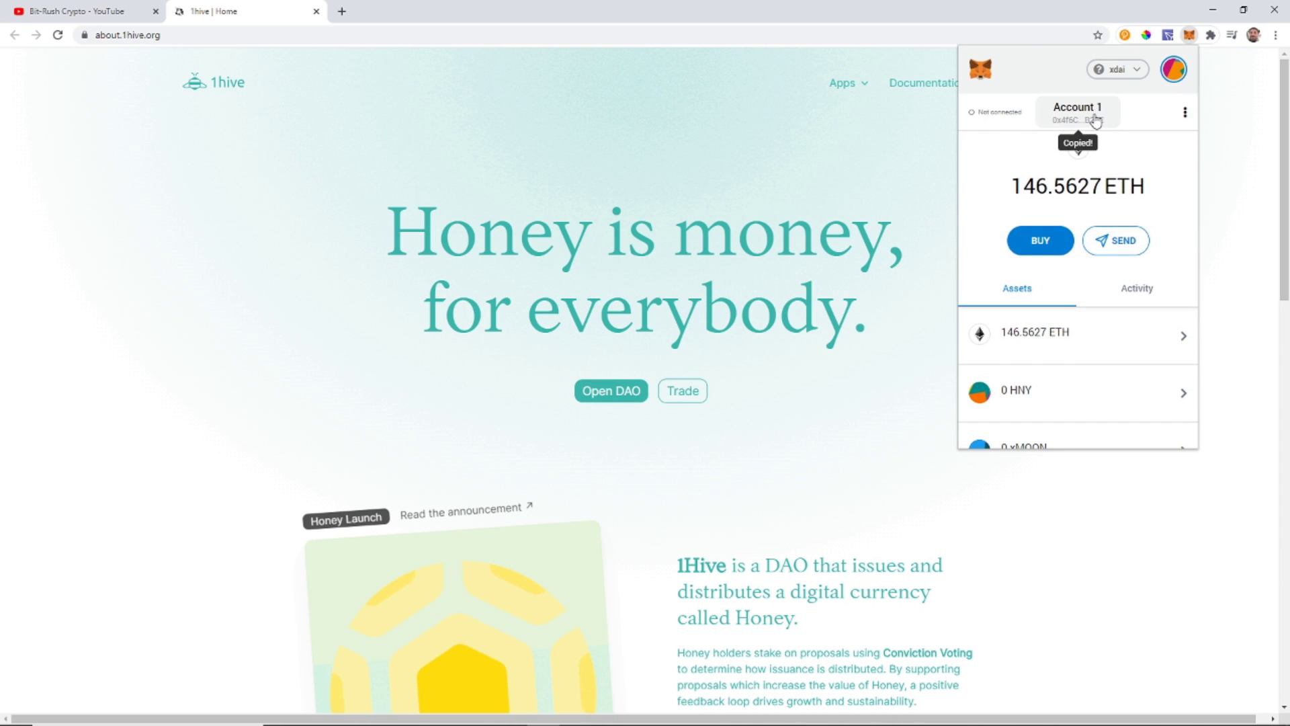
{"action": "left_click", "coordinate": [1137, 73]}
{"action": "left_click", "coordinate": [1238, 248]}
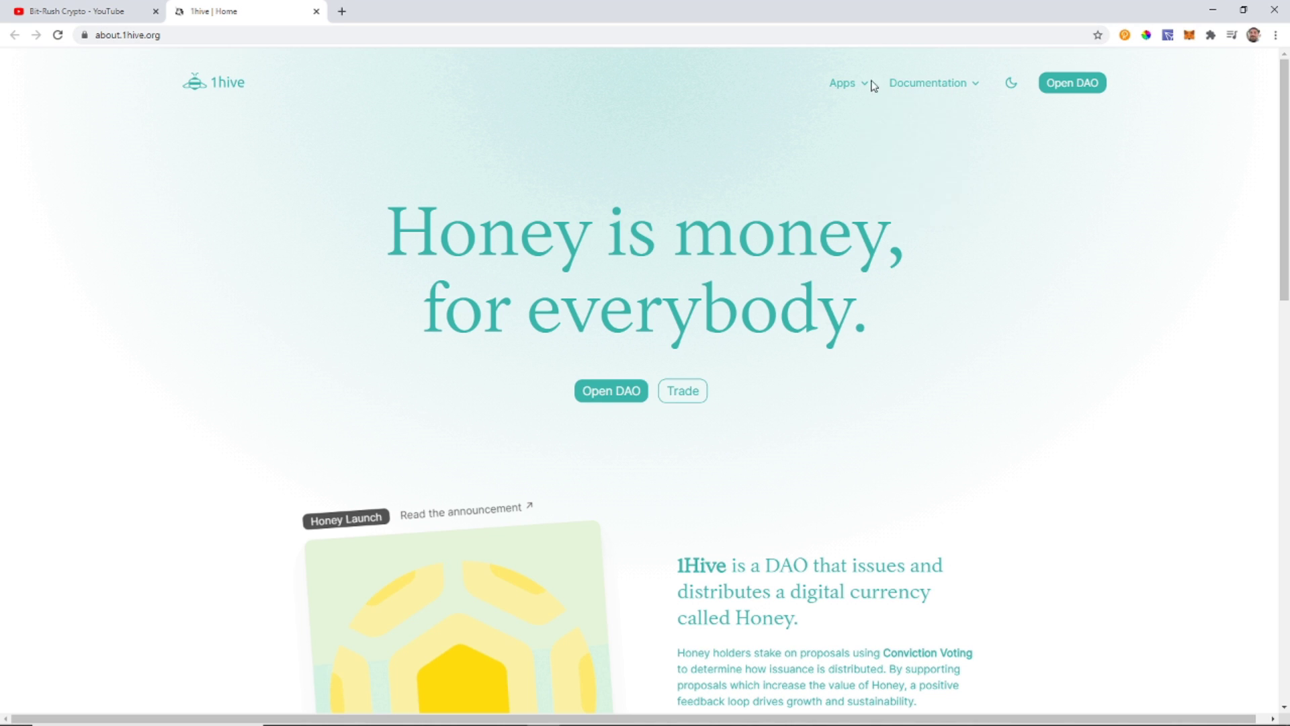
Open the Honey Faucet app from the 1Hive home page in a new browser tab and switch to it
{"action": "mouse_move", "coordinate": [851, 82]}
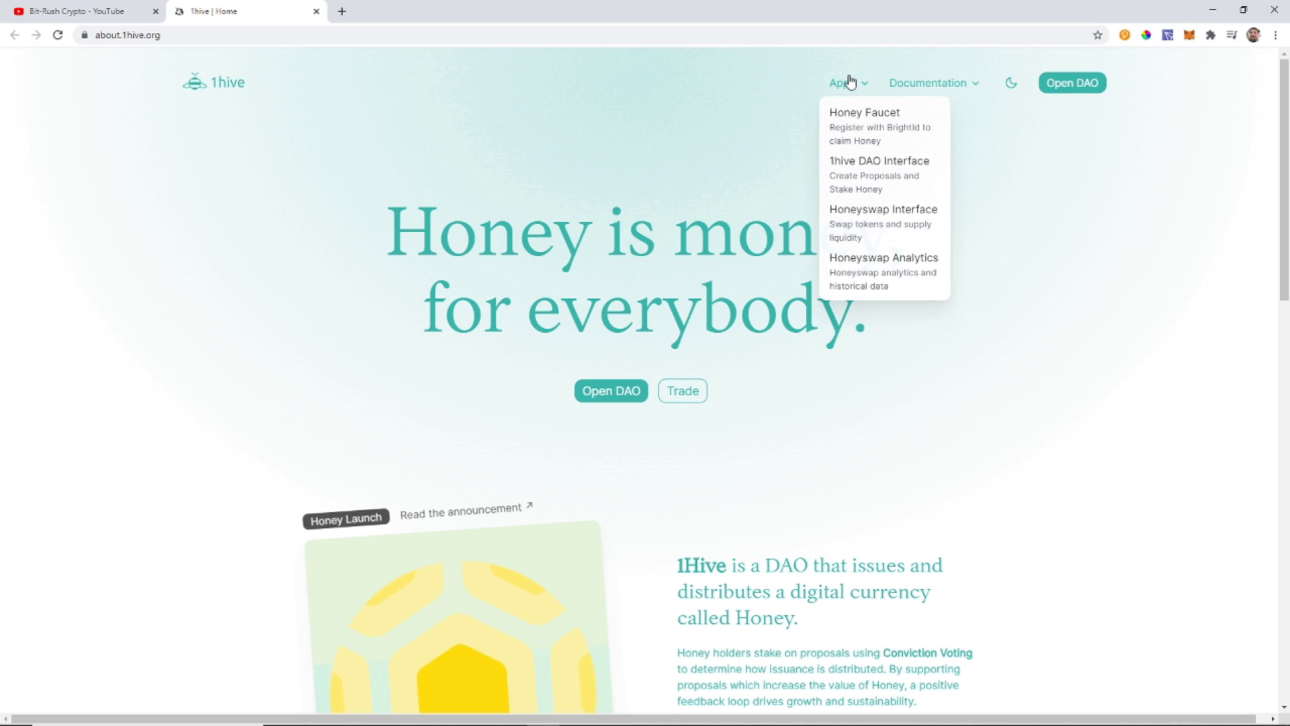
{"action": "middle_click", "coordinate": [860, 120]}
{"action": "left_click", "coordinate": [406, 11]}
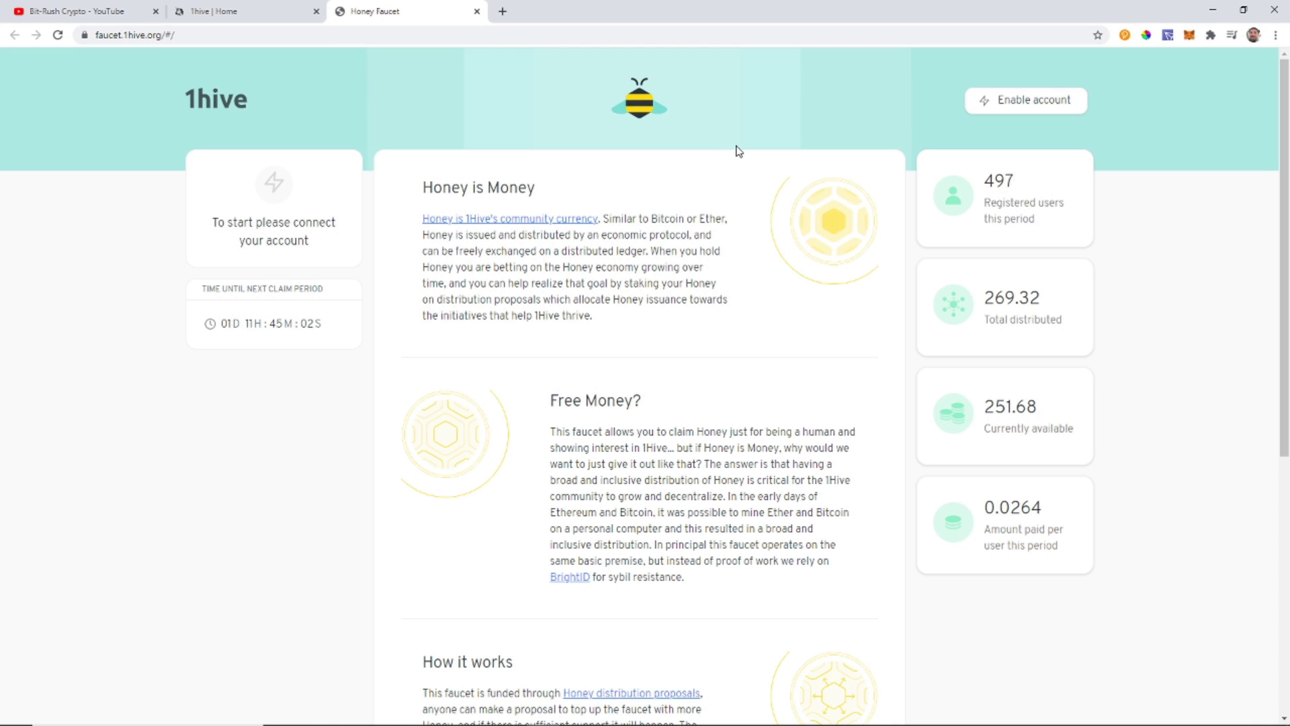
Read the faucet page's sections on Honey as money, free money and how the faucet works
{"action": "scroll", "coordinate": [740, 147], "scroll_direction": "down", "scroll_amount": 7}
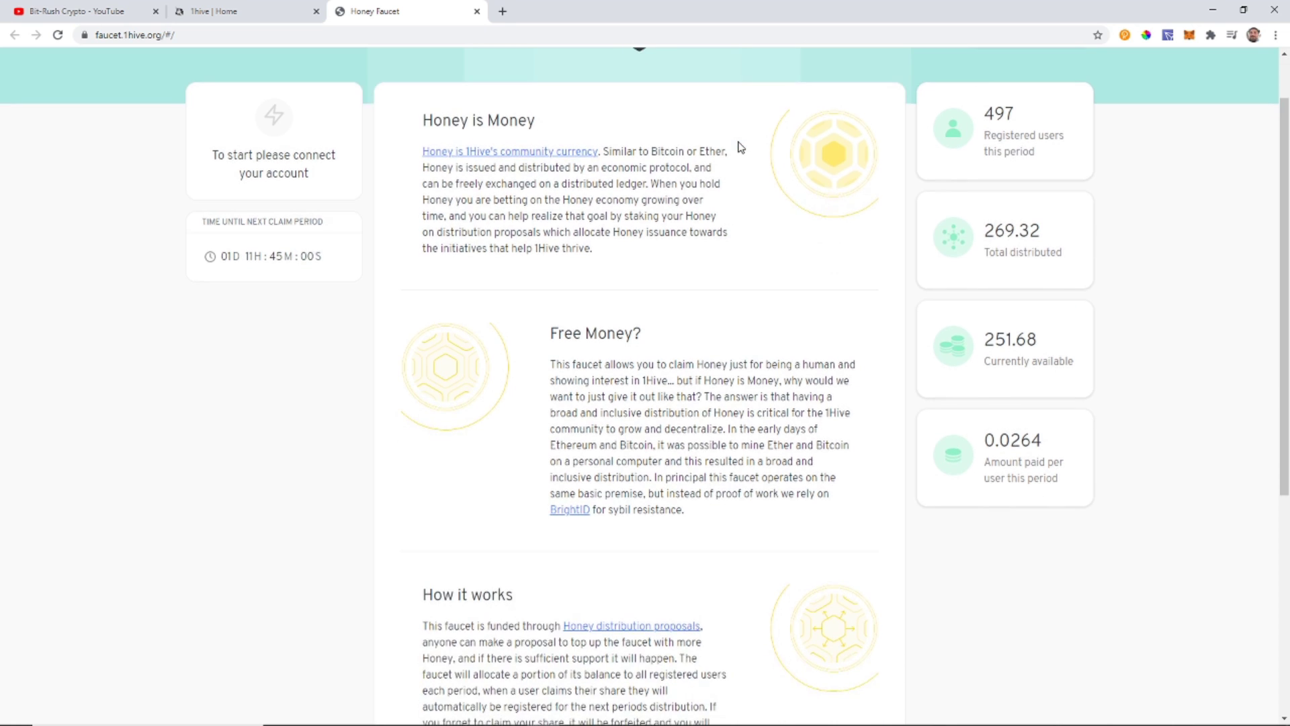
{"action": "scroll", "coordinate": [743, 141], "scroll_direction": "up", "scroll_amount": 6}
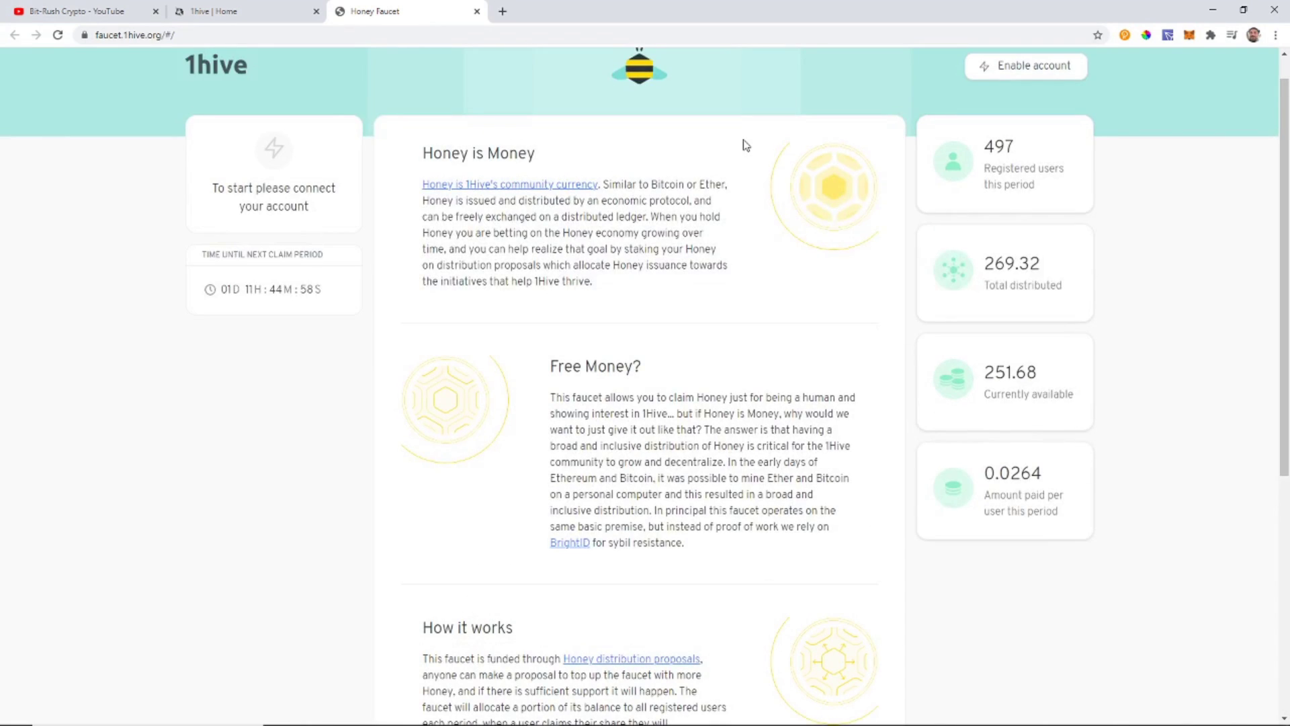
{"action": "scroll", "coordinate": [743, 142], "scroll_direction": "down", "scroll_amount": 3}
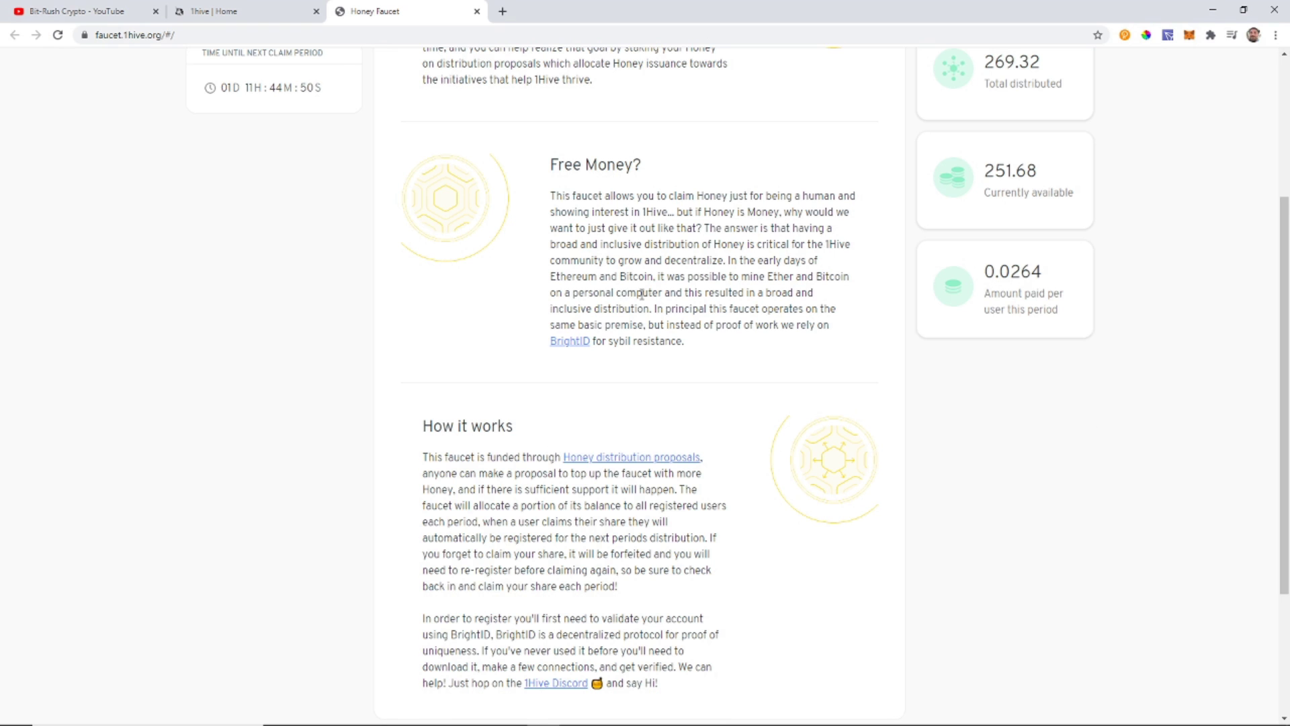
{"action": "scroll", "coordinate": [642, 293], "scroll_direction": "up", "scroll_amount": 1}
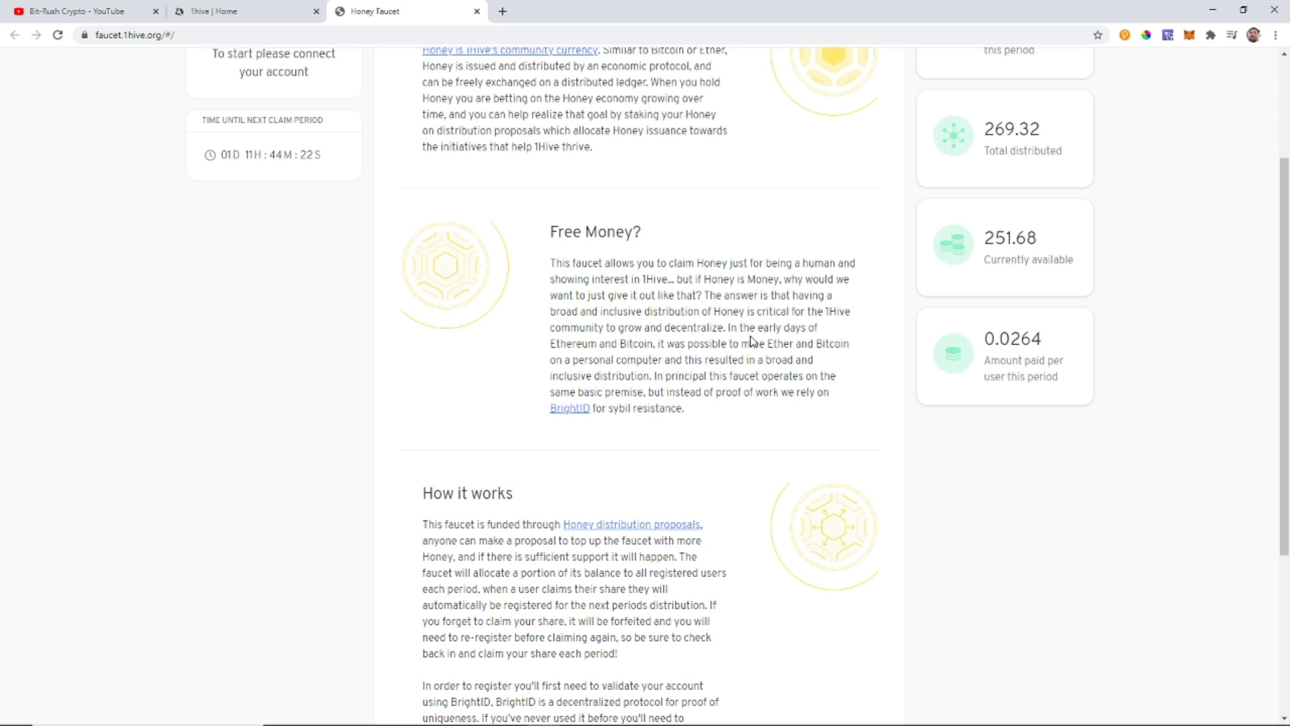
{"action": "scroll", "coordinate": [756, 343], "scroll_direction": "up", "scroll_amount": 3}
{"action": "scroll", "coordinate": [760, 345], "scroll_direction": "down", "scroll_amount": 4}
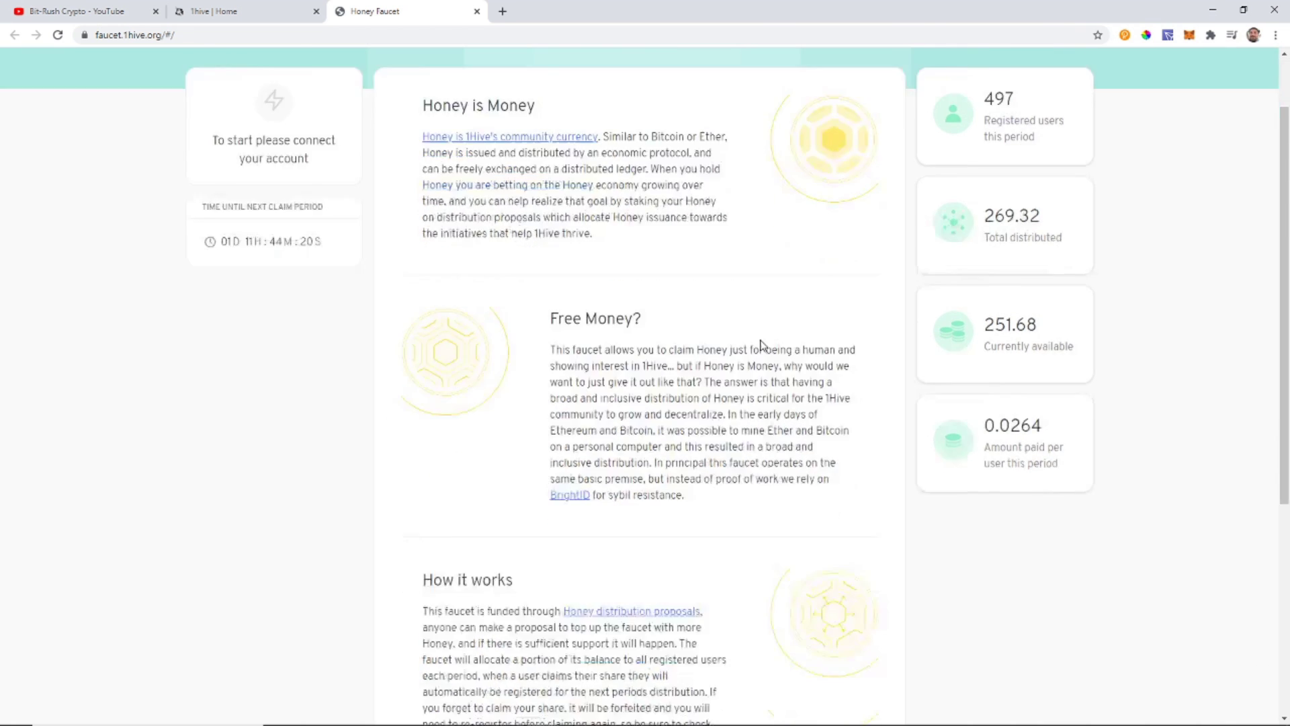
{"action": "scroll", "coordinate": [764, 344], "scroll_direction": "up", "scroll_amount": 2}
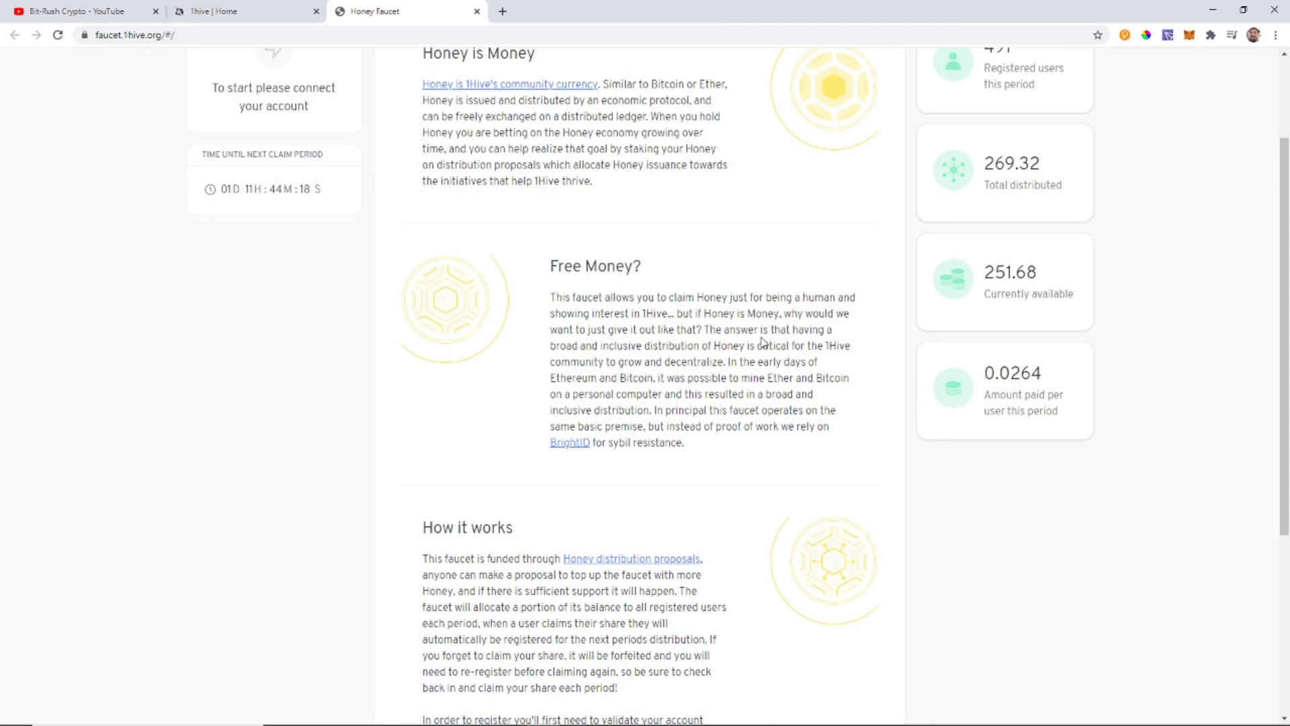
{"action": "scroll", "coordinate": [760, 343], "scroll_direction": "up", "scroll_amount": 2}
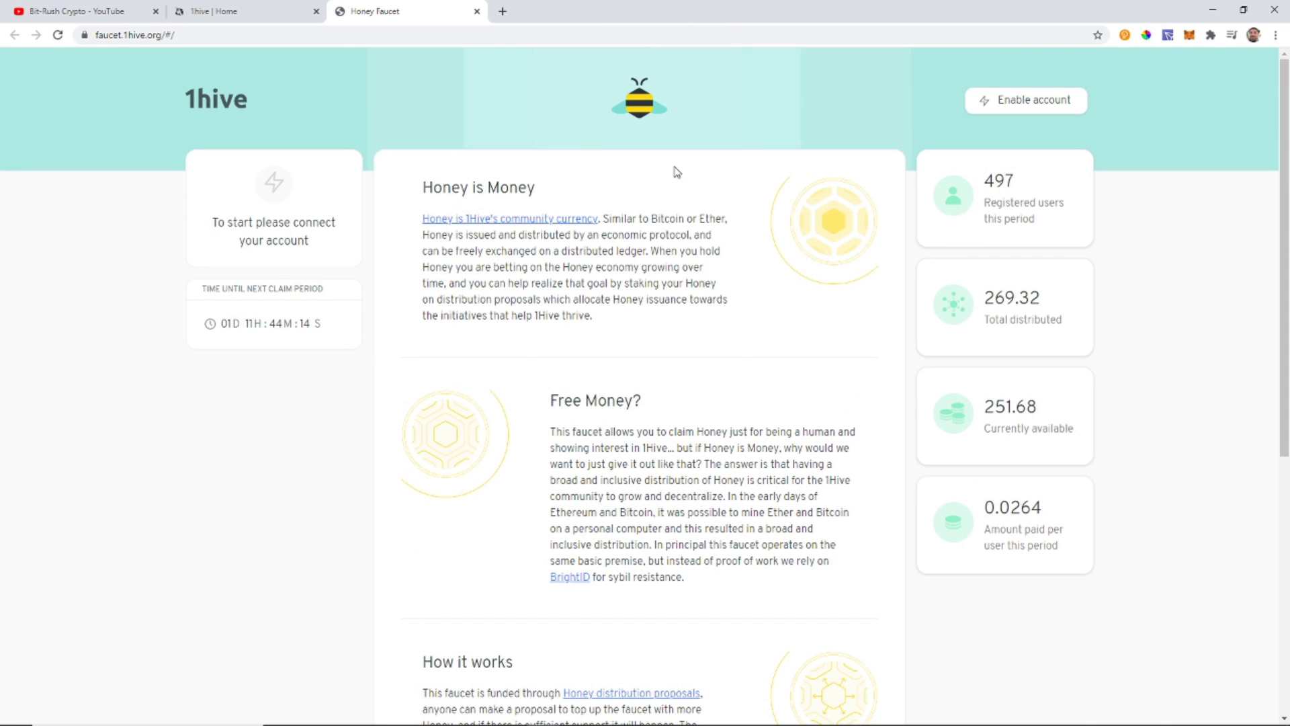
Examine the faucet's distribution statistics, highlighting the currently available amount, and the remaining page content
{"action": "double_click", "coordinate": [986, 403]}
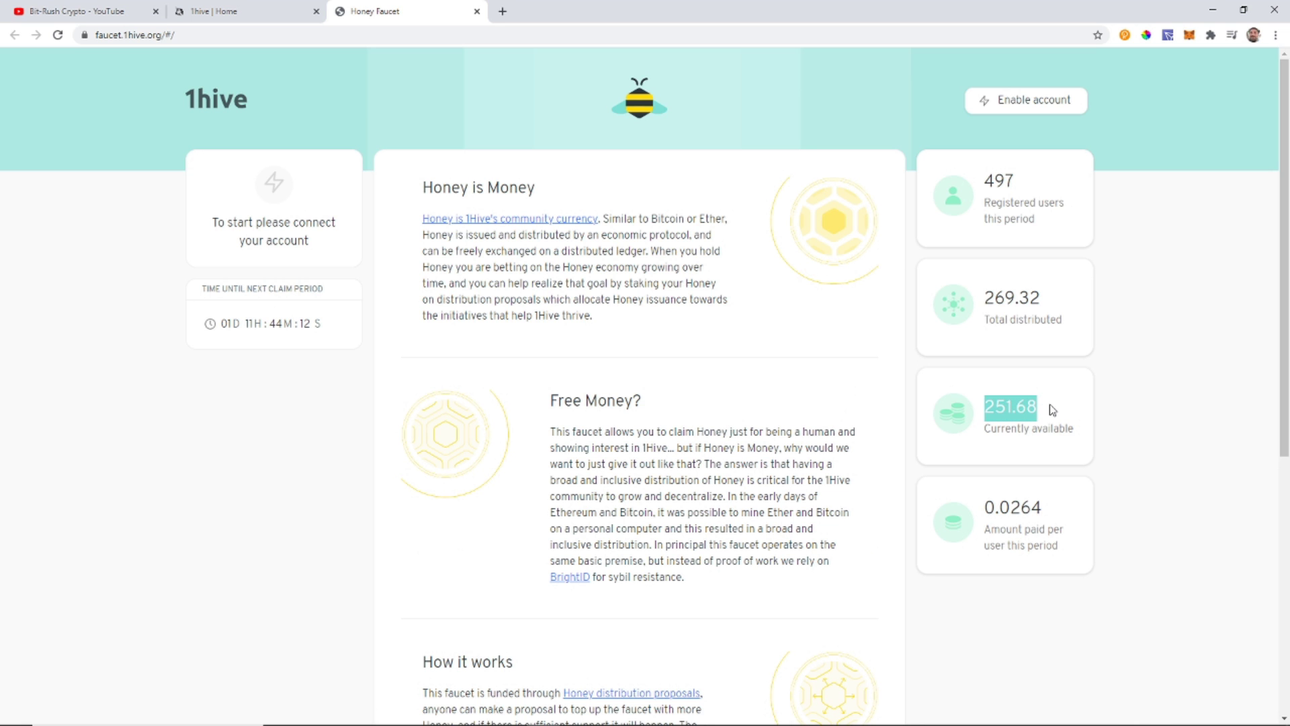
{"action": "scroll", "coordinate": [1123, 487], "scroll_direction": "down", "scroll_amount": 2}
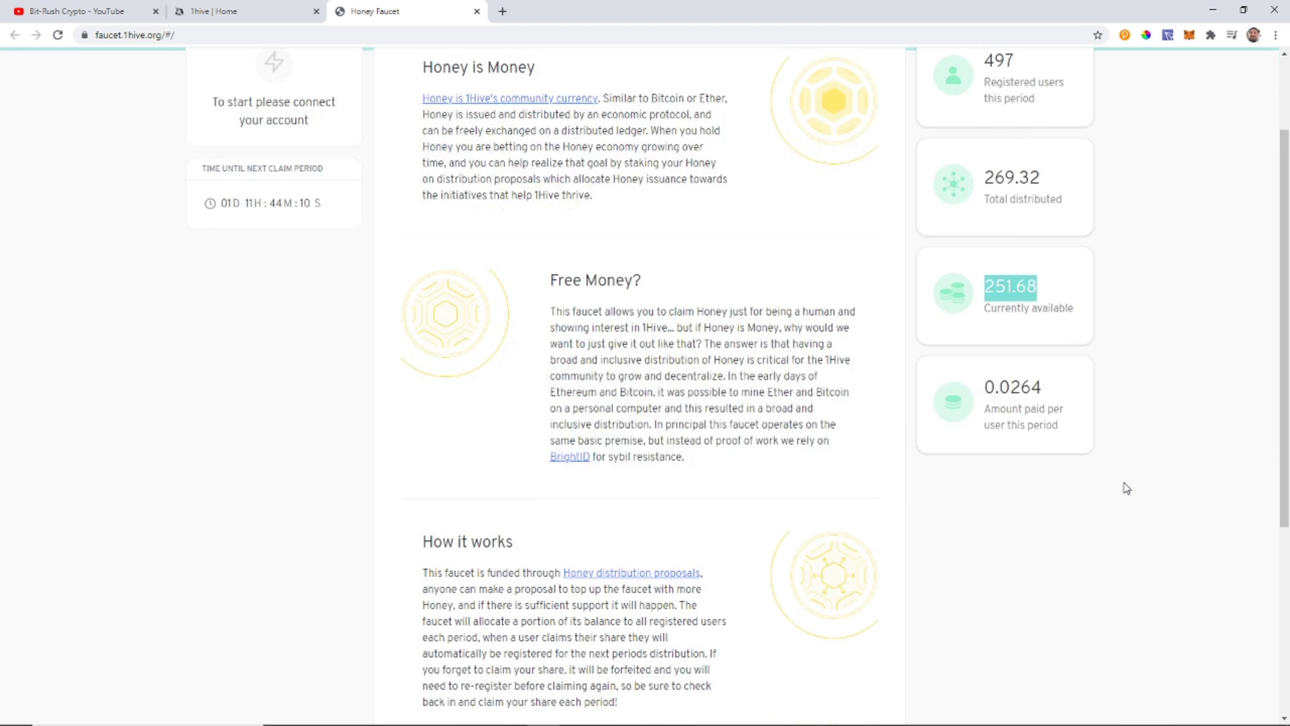
{"action": "scroll", "coordinate": [1089, 464], "scroll_direction": "up", "scroll_amount": 2}
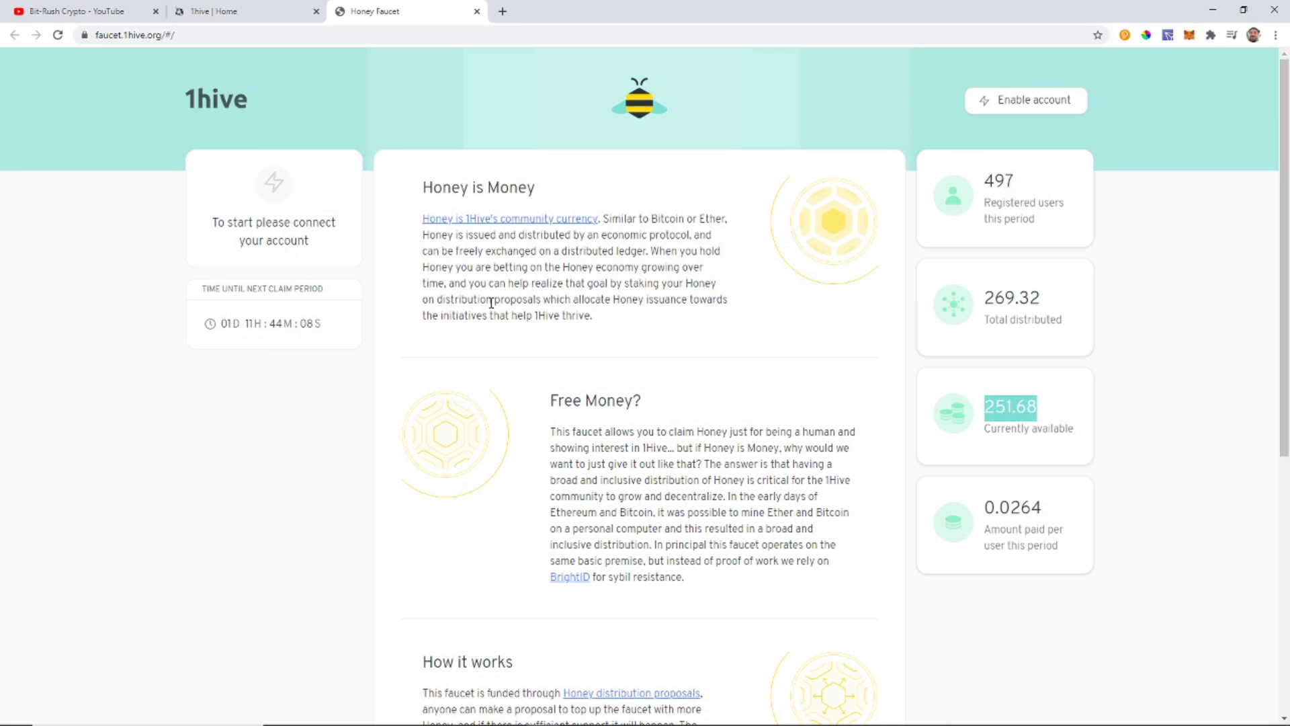
{"action": "scroll", "coordinate": [773, 422], "scroll_direction": "down", "scroll_amount": 2}
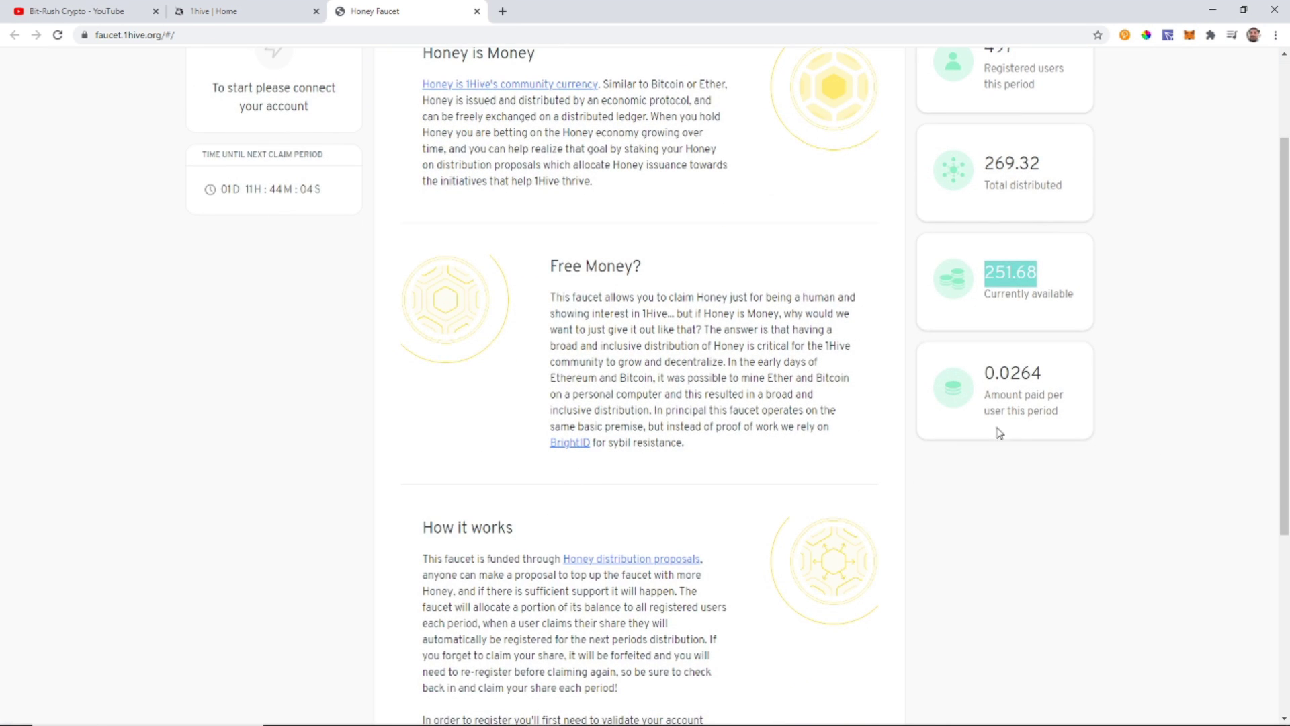
{"action": "scroll", "coordinate": [582, 417], "scroll_direction": "down", "scroll_amount": 4}
{"action": "scroll", "coordinate": [752, 427], "scroll_direction": "up", "scroll_amount": 6}
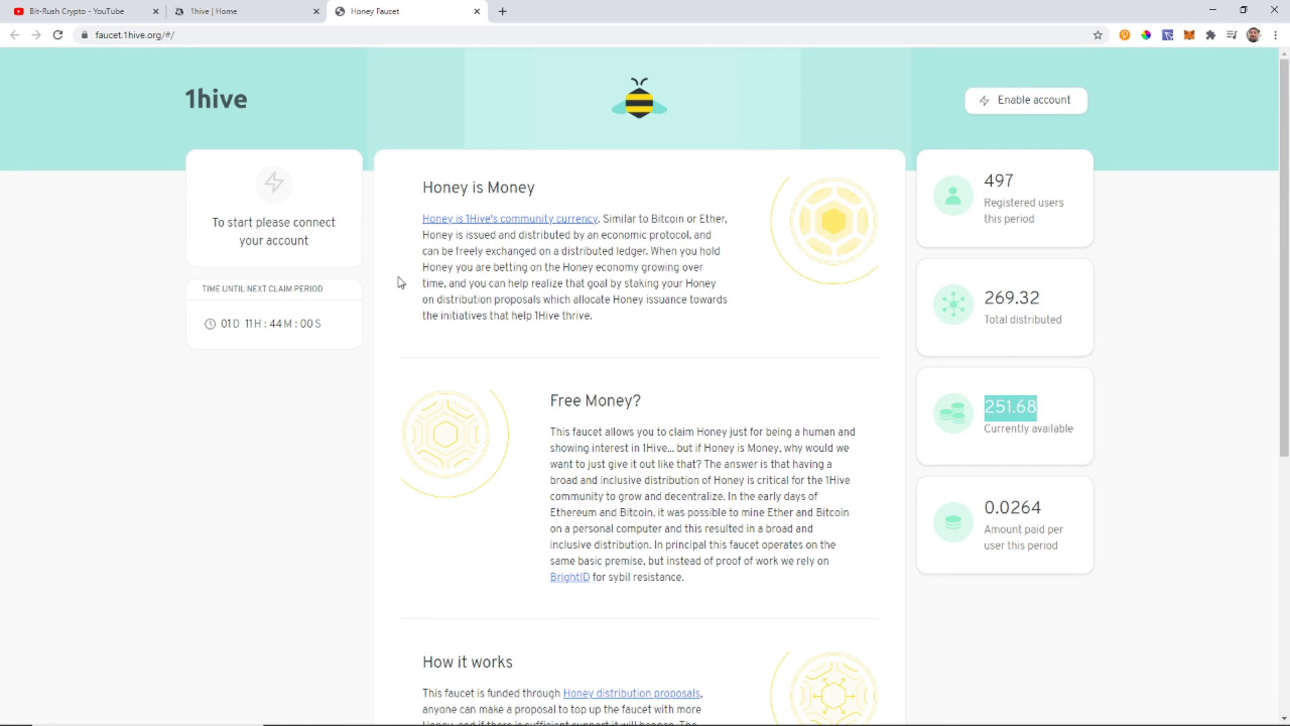
Open the 1hive DAO Interface from the 1Hive home page in a new browser tab and switch to it
{"action": "left_click", "coordinate": [238, 14]}
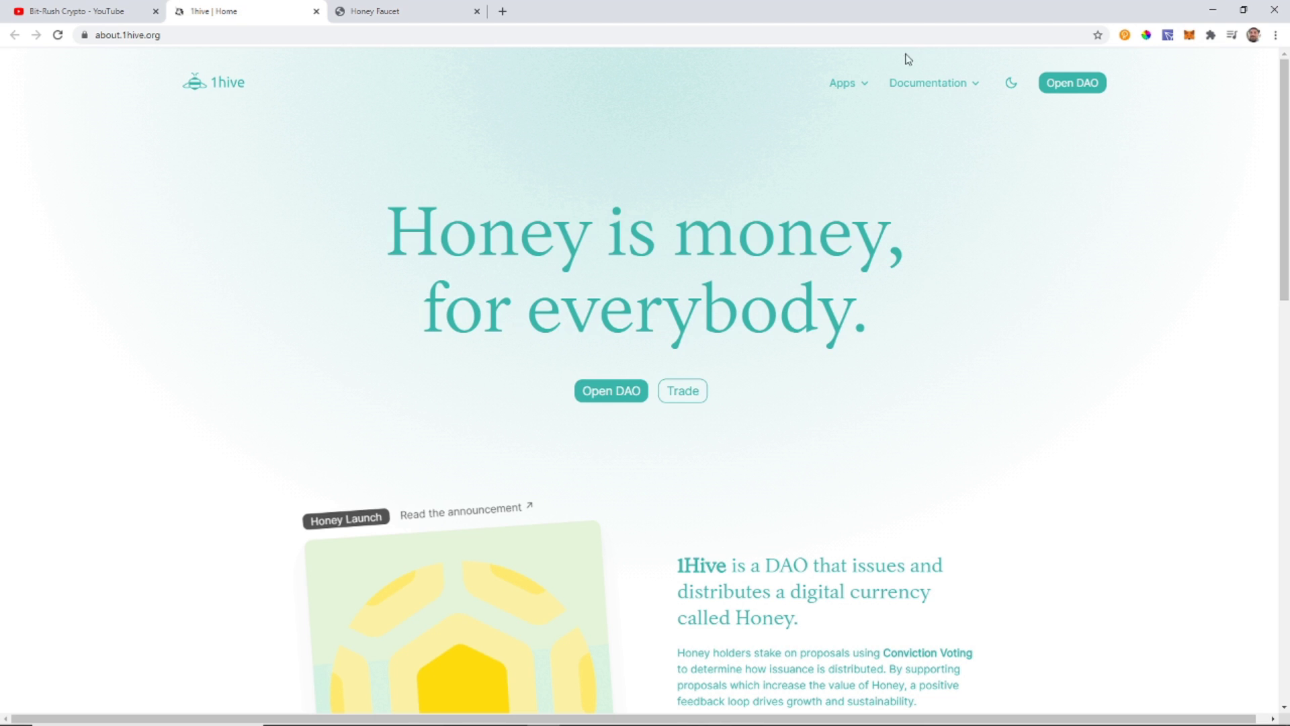
{"action": "left_click", "coordinate": [864, 82]}
{"action": "middle_click", "coordinate": [855, 166]}
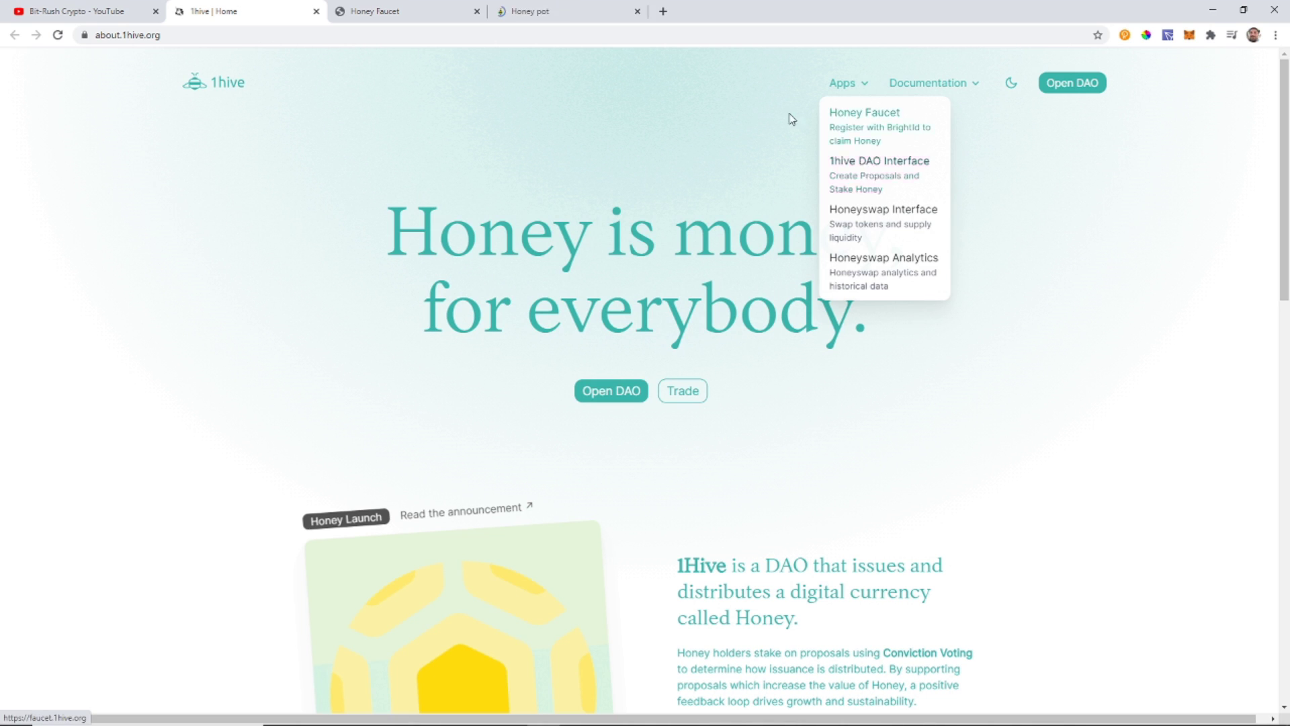
{"action": "left_click", "coordinate": [594, 12]}
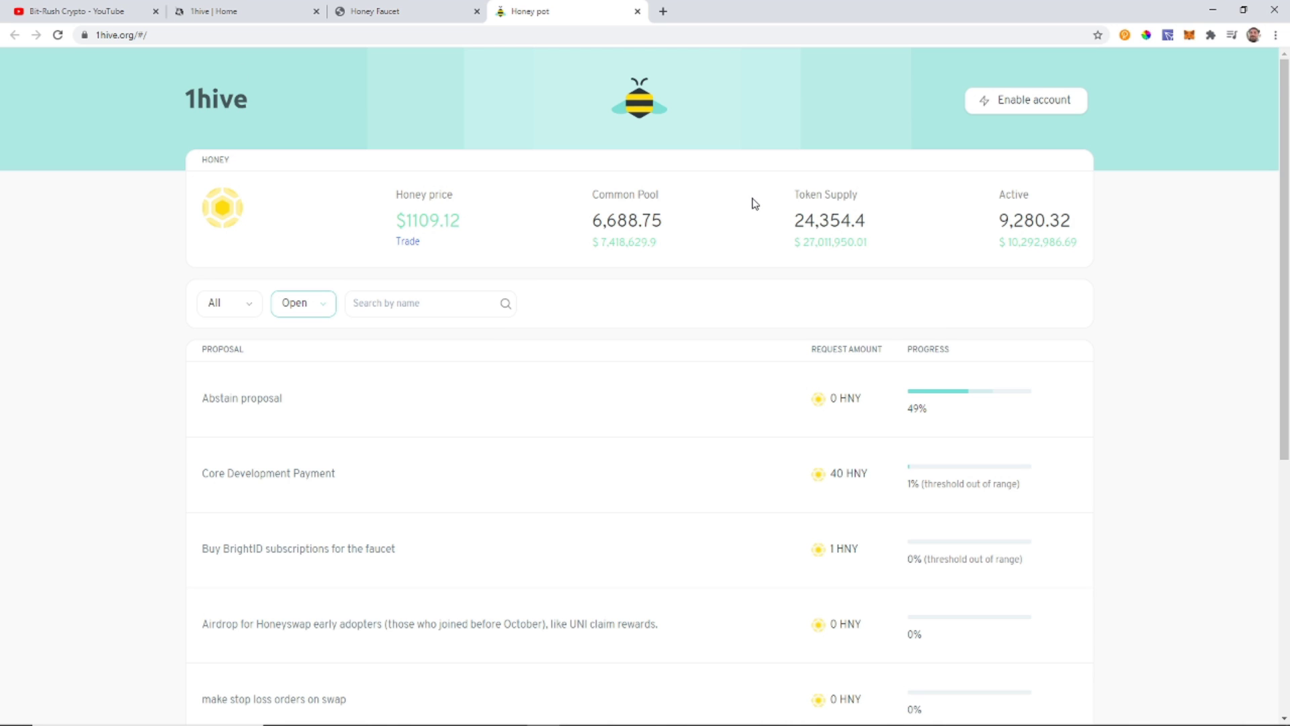
Review the Honey token figures and the open proposals on pages 1 and 2 of the proposal list
{"action": "scroll", "coordinate": [755, 202], "scroll_direction": "down", "scroll_amount": 1}
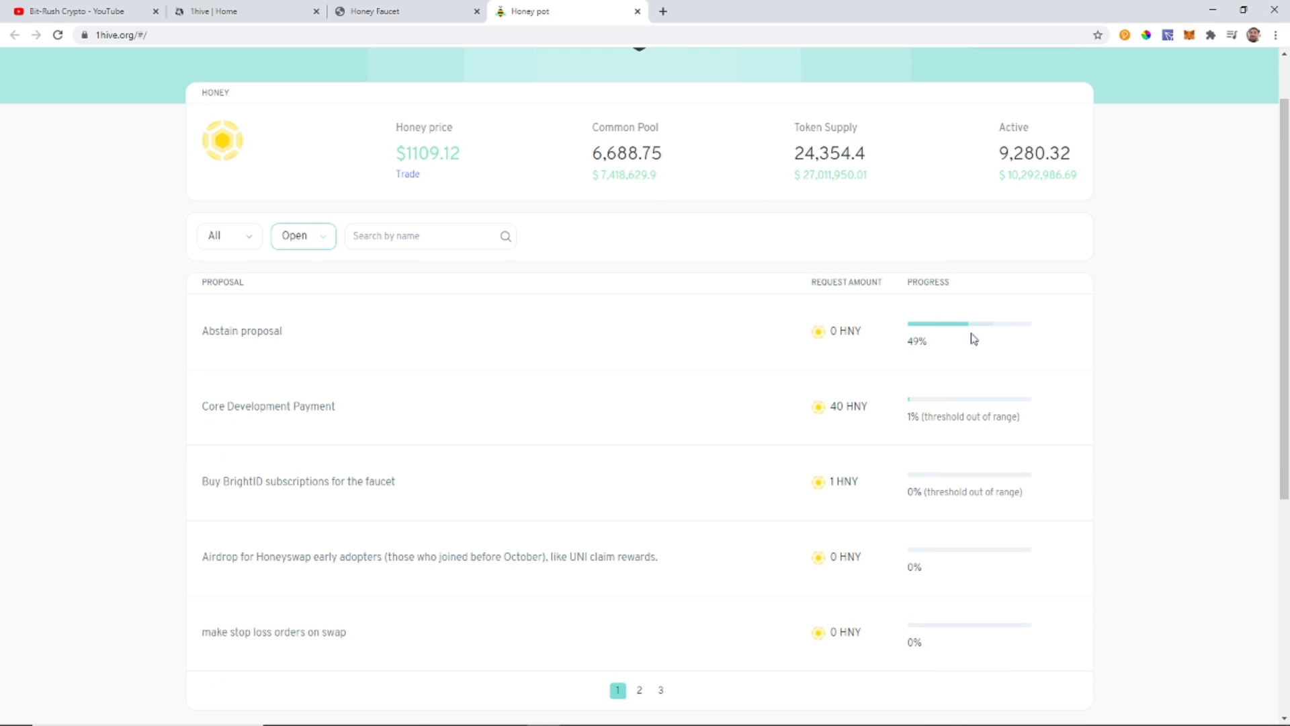
{"action": "scroll", "coordinate": [757, 242], "scroll_direction": "up", "scroll_amount": 1}
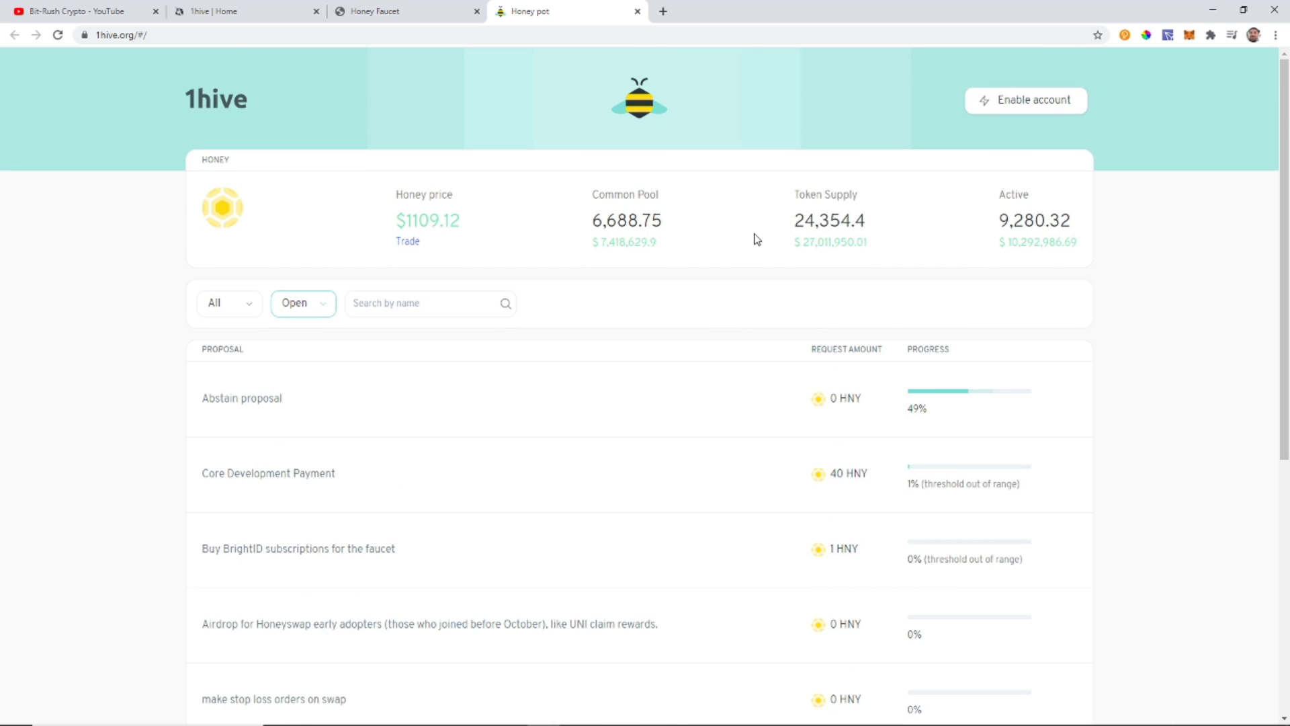
{"action": "scroll", "coordinate": [714, 236], "scroll_direction": "down", "scroll_amount": 3}
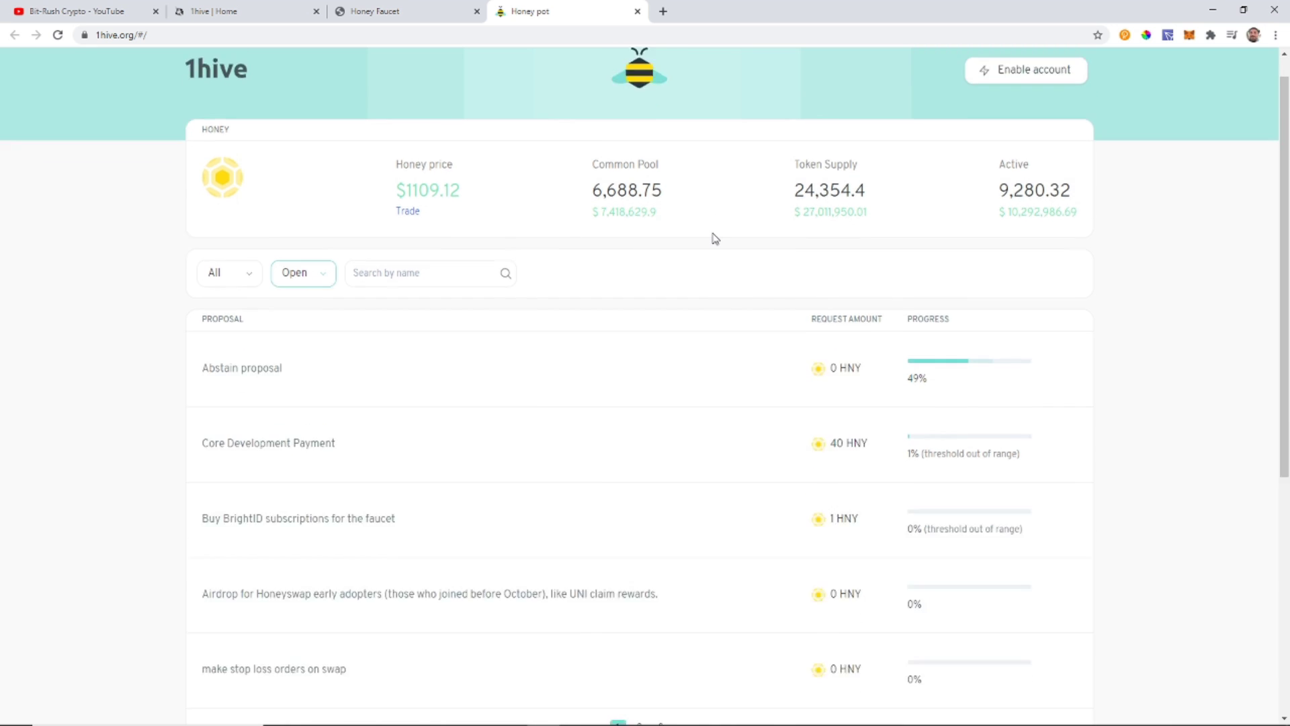
{"action": "left_click", "coordinate": [640, 556]}
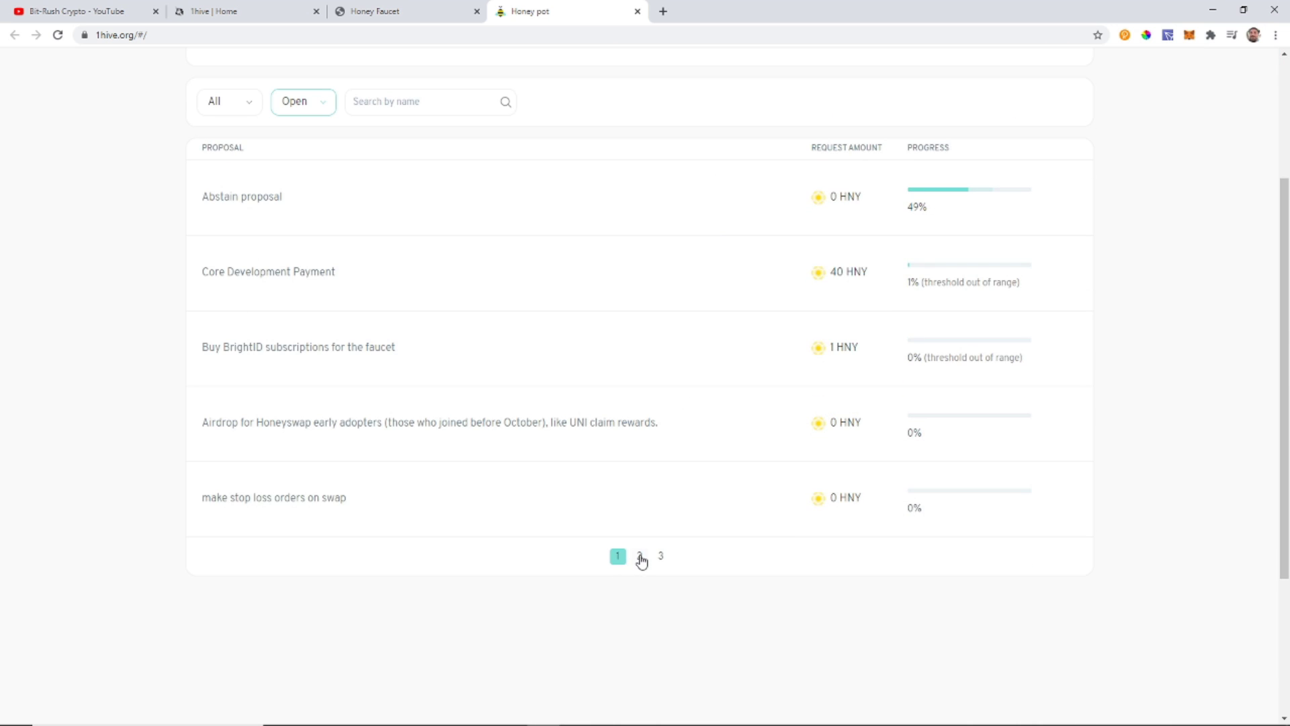
{"action": "scroll", "coordinate": [641, 351], "scroll_direction": "up", "scroll_amount": 3}
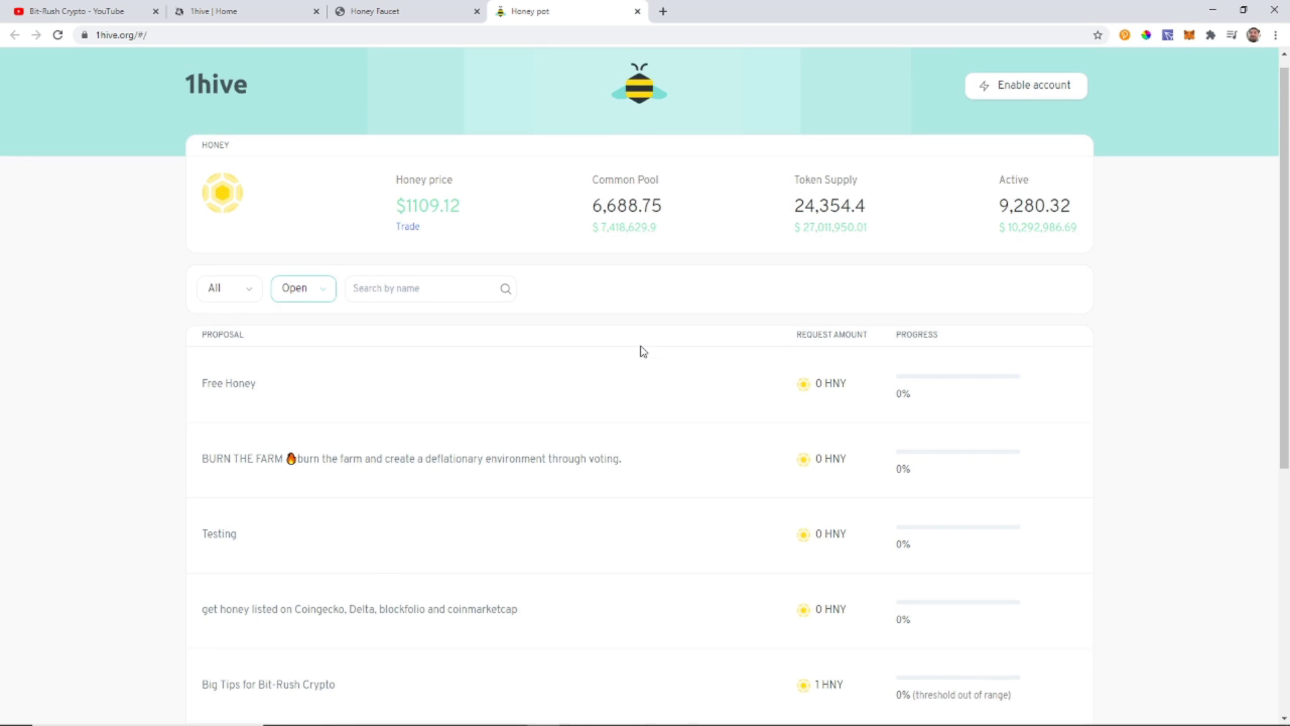
{"action": "scroll", "coordinate": [644, 349], "scroll_direction": "down", "scroll_amount": 2}
{"action": "scroll", "coordinate": [644, 349], "scroll_direction": "down", "scroll_amount": 2}
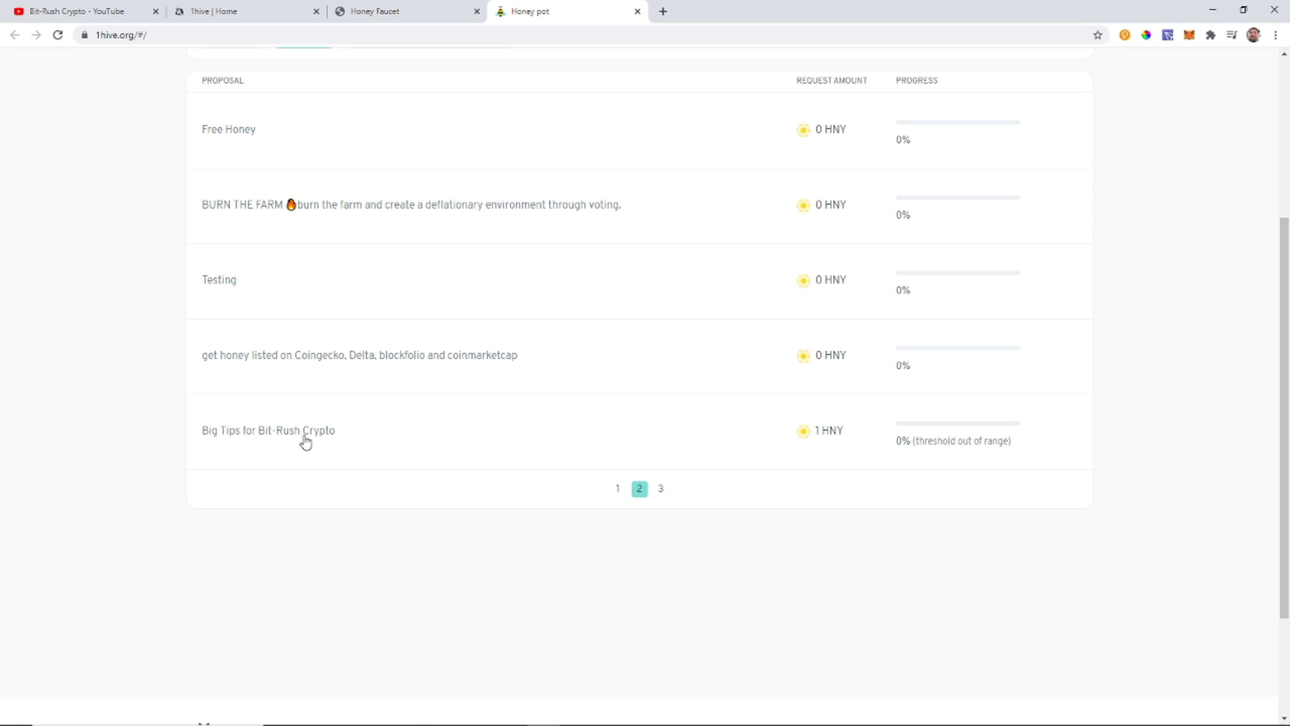
Open the "Big Tips for Bit-Rush Crypto" proposal and review its request amount, beneficiary, status and support
{"action": "left_click", "coordinate": [258, 432]}
{"action": "scroll", "coordinate": [526, 320], "scroll_direction": "up", "scroll_amount": 4}
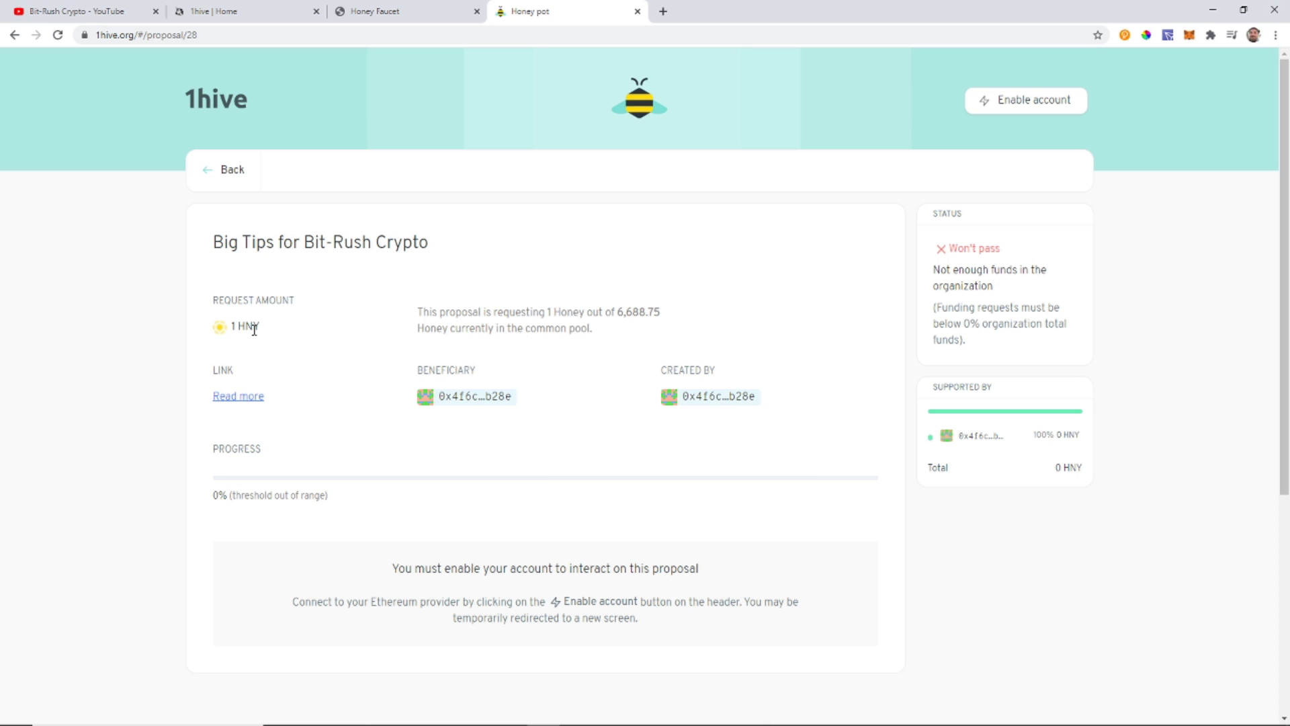
{"action": "scroll", "coordinate": [795, 316], "scroll_direction": "down", "scroll_amount": 2}
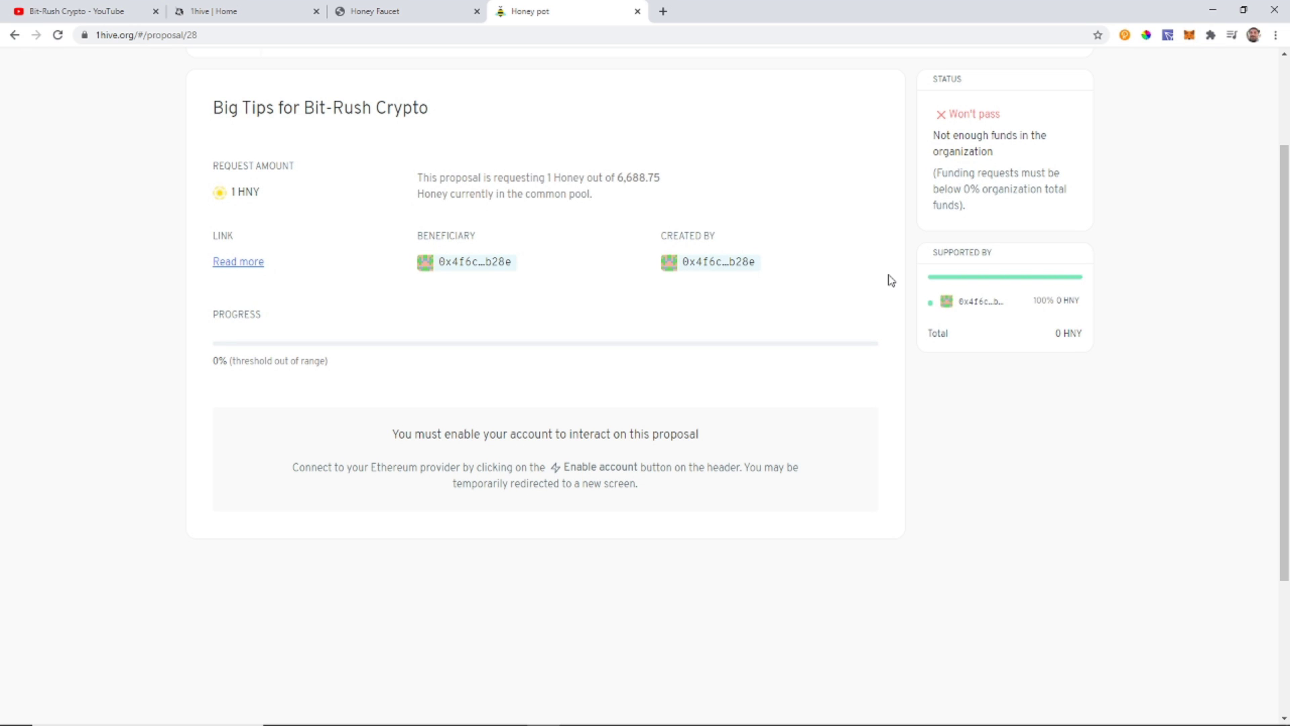
Return to the proposal list and look over page 2 of the open proposals again
{"action": "left_click", "coordinate": [14, 35]}
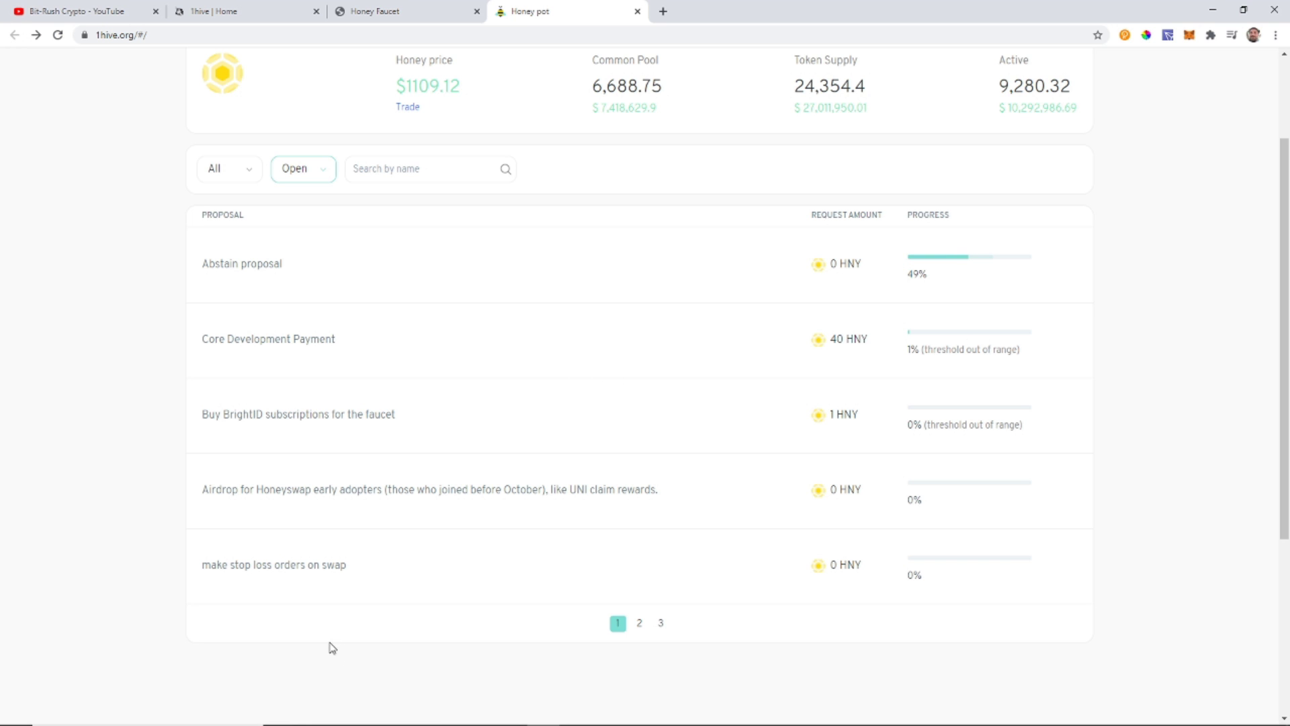
{"action": "scroll", "coordinate": [562, 570], "scroll_direction": "down", "scroll_amount": 5}
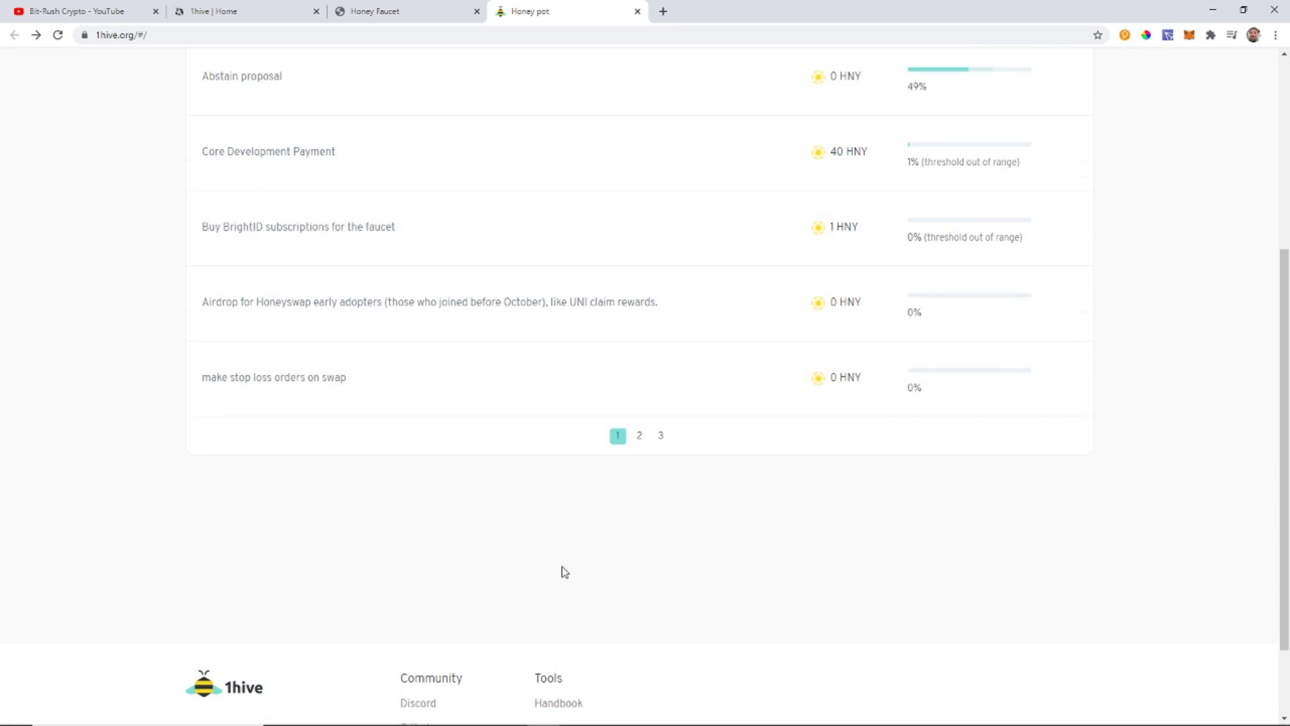
{"action": "left_click", "coordinate": [639, 422]}
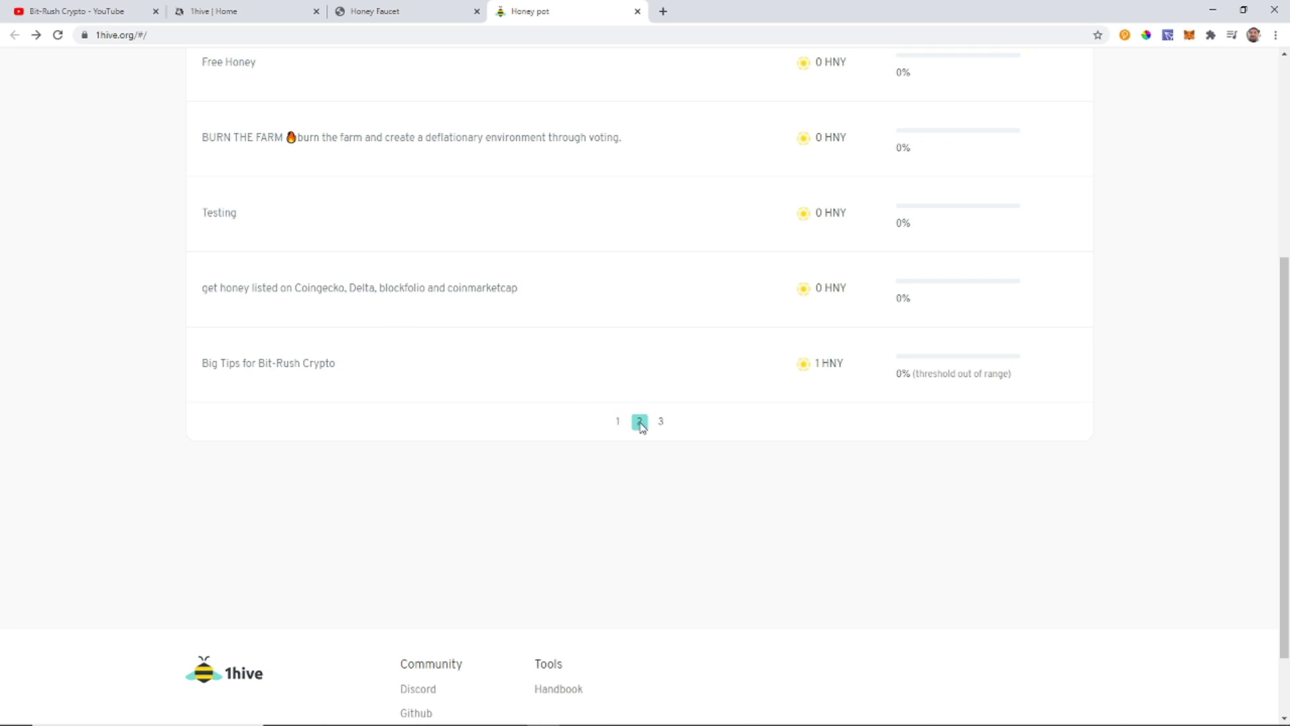
{"action": "scroll", "coordinate": [671, 503], "scroll_direction": "up", "scroll_amount": 5}
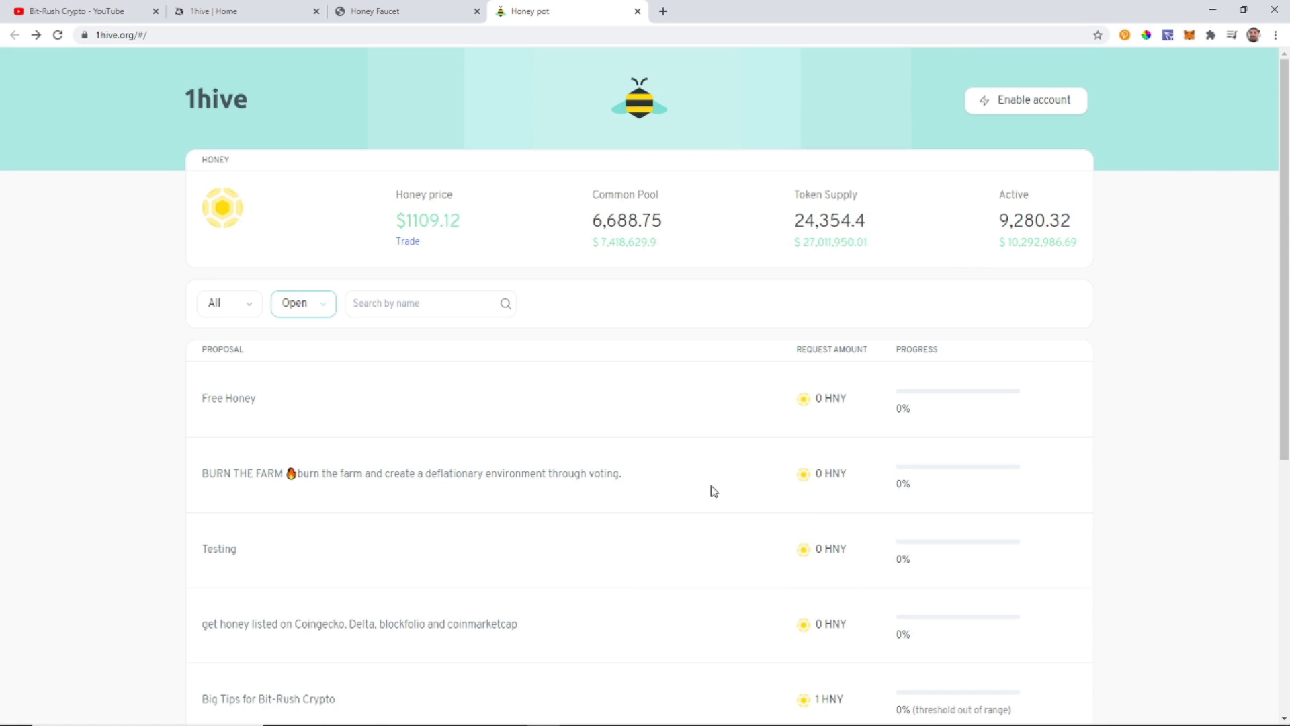
Close the Honey pot and Honey Faucet pages, and open the Honeyswap Interface from the 1Hive home page in a new browser tab
{"action": "left_click", "coordinate": [637, 11]}
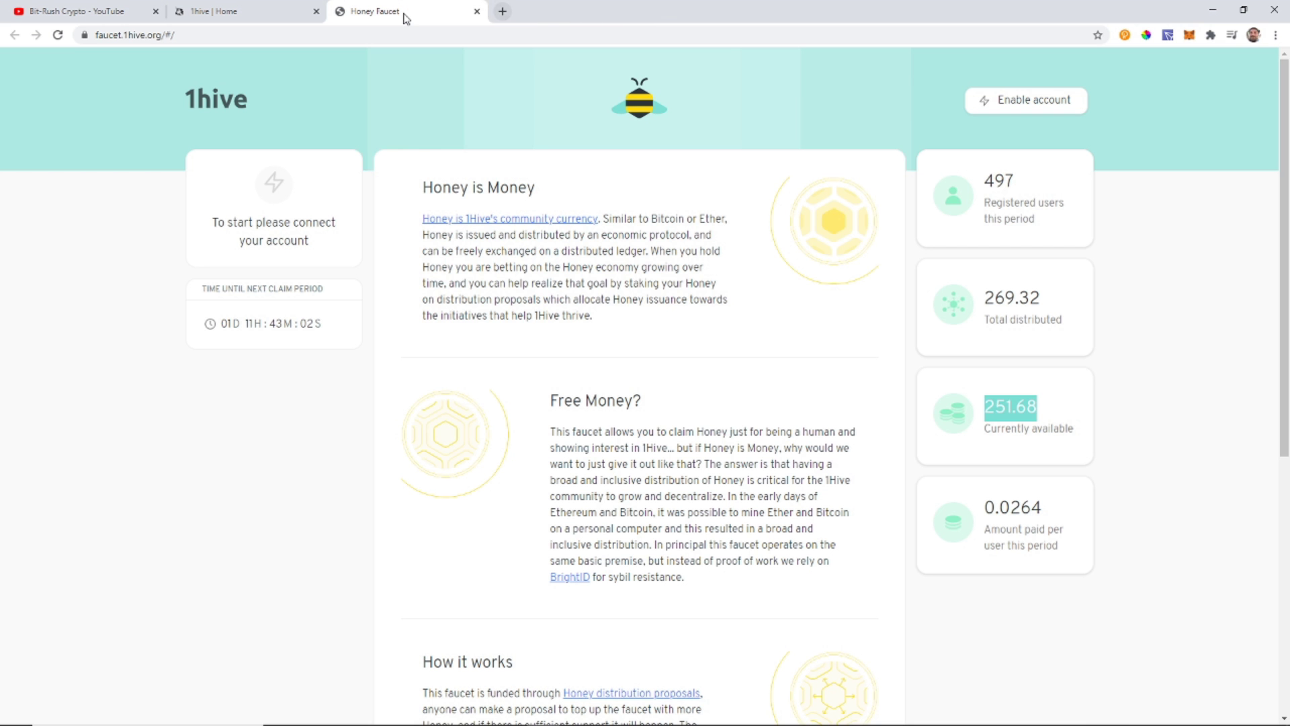
{"action": "left_click", "coordinate": [477, 11]}
{"action": "left_click", "coordinate": [861, 92]}
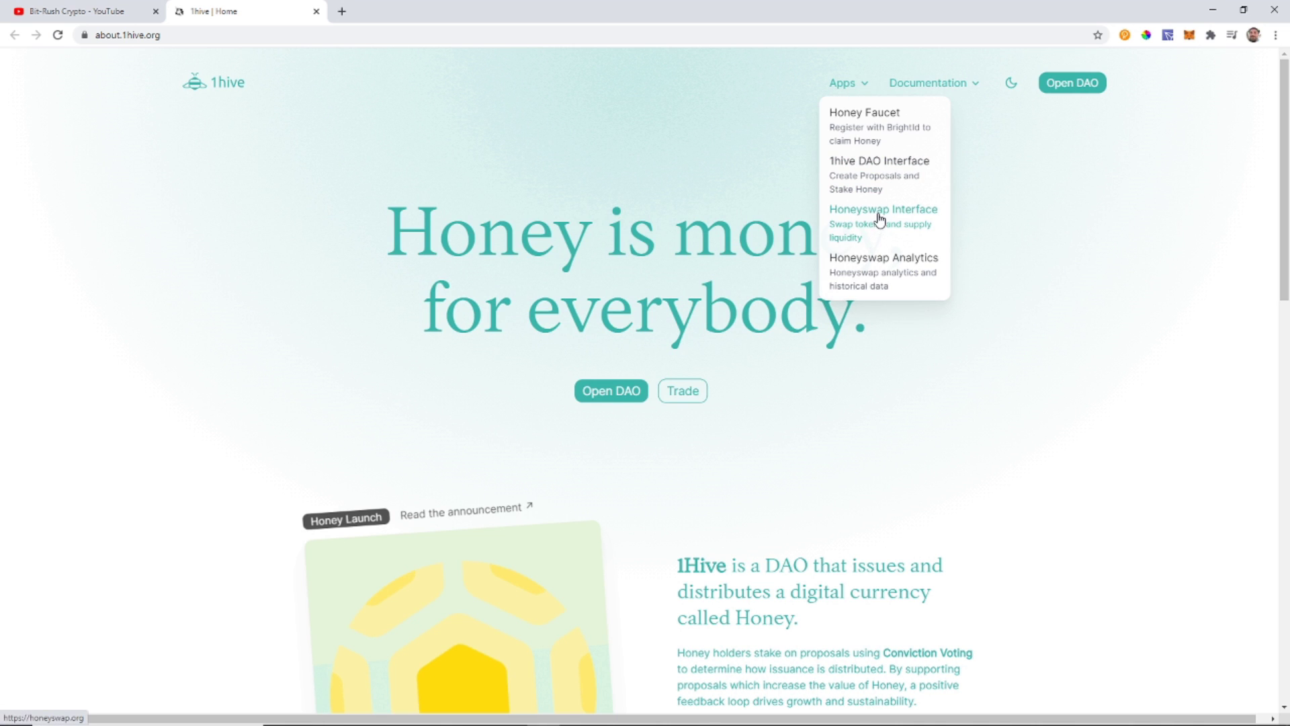
{"action": "middle_click", "coordinate": [858, 216]}
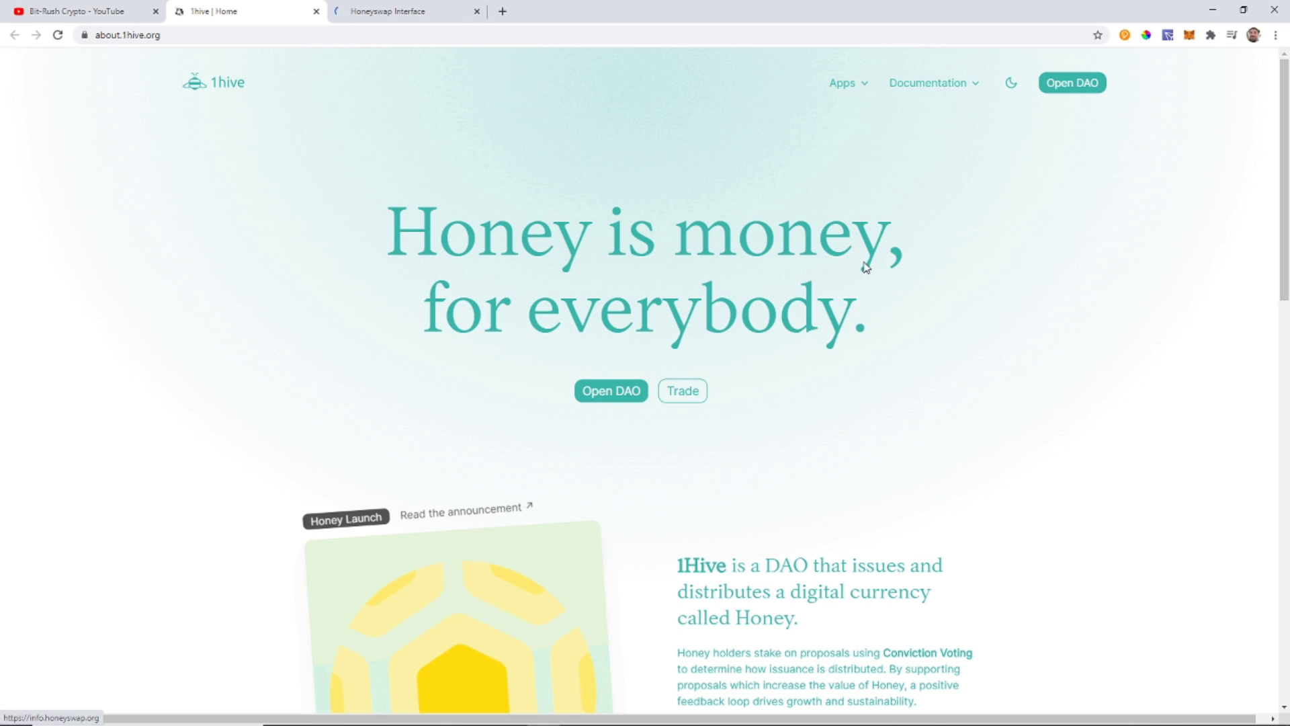
Open Honeyswap Analytics from the 1Hive Apps list in a new browser tab and switch to it
{"action": "left_click", "coordinate": [860, 85]}
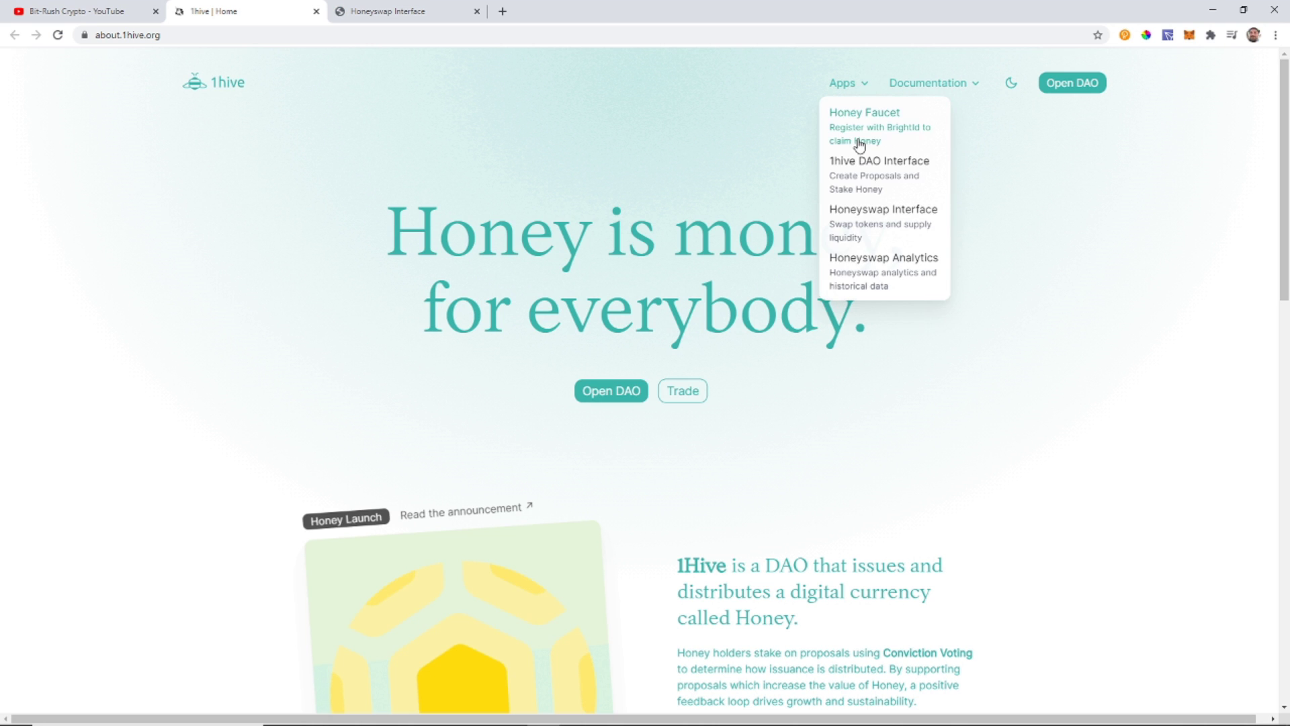
{"action": "middle_click", "coordinate": [873, 266]}
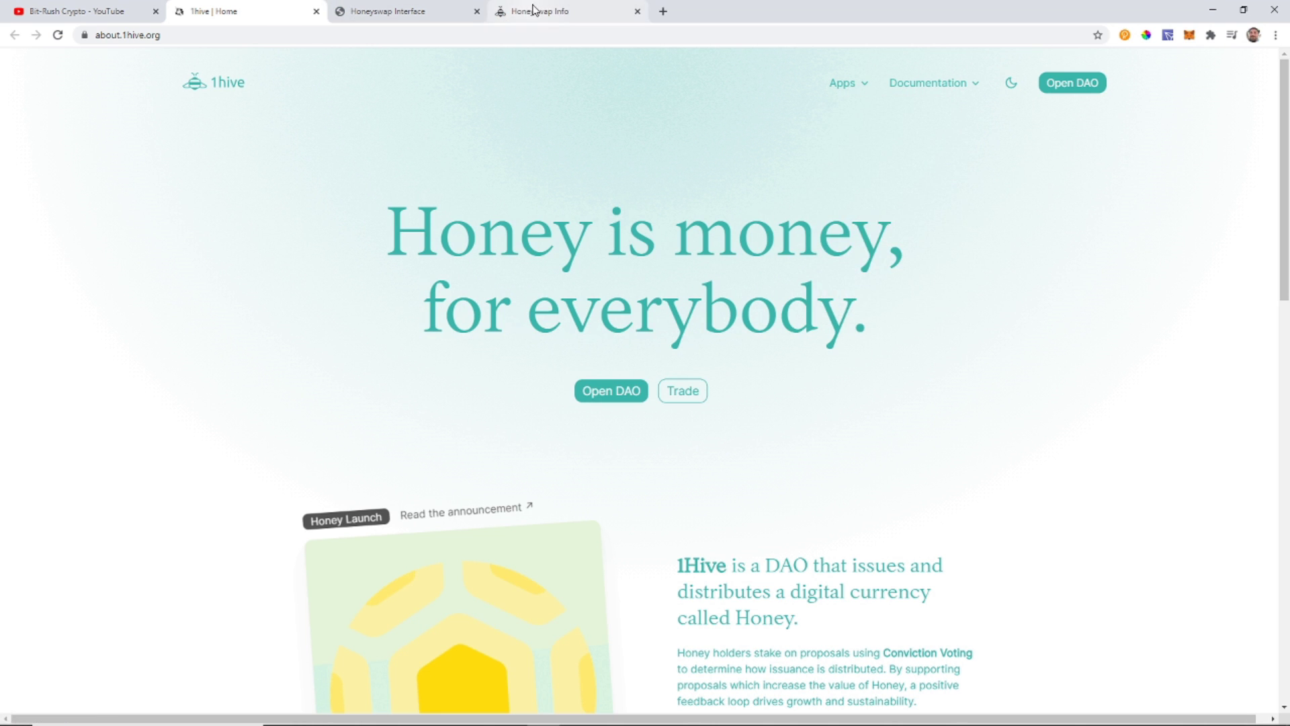
{"action": "left_click", "coordinate": [426, 12]}
{"action": "left_click", "coordinate": [568, 12]}
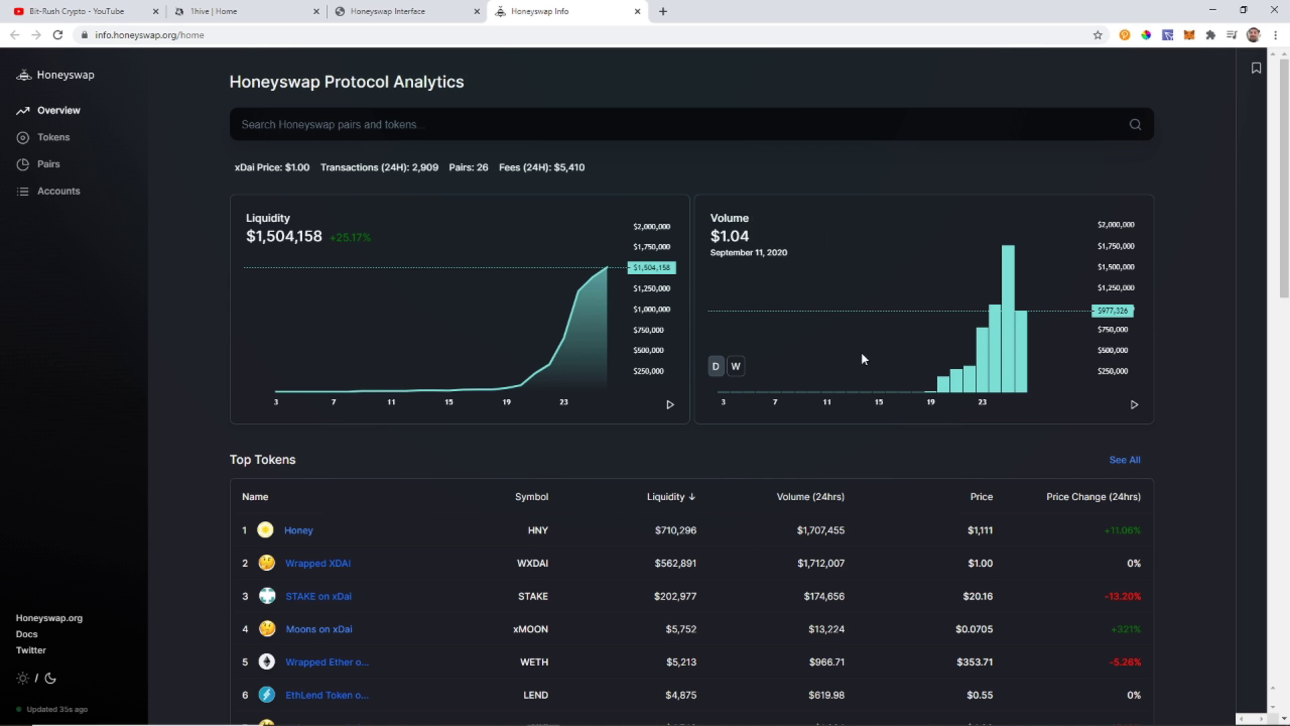
Review the prices and 24-hour price changes of Honey, Wrapped XDAI, STAKE and Moons in the Top Tokens table
{"action": "scroll", "coordinate": [1210, 300], "scroll_direction": "down", "scroll_amount": 4}
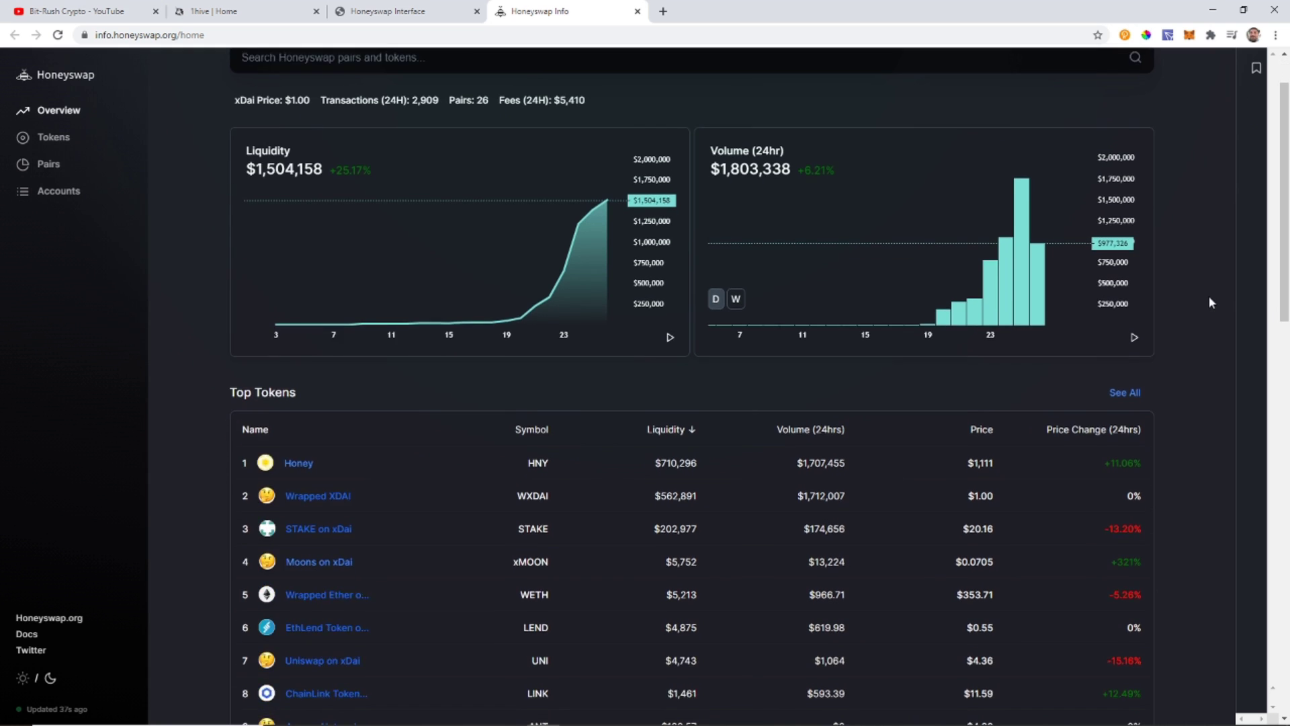
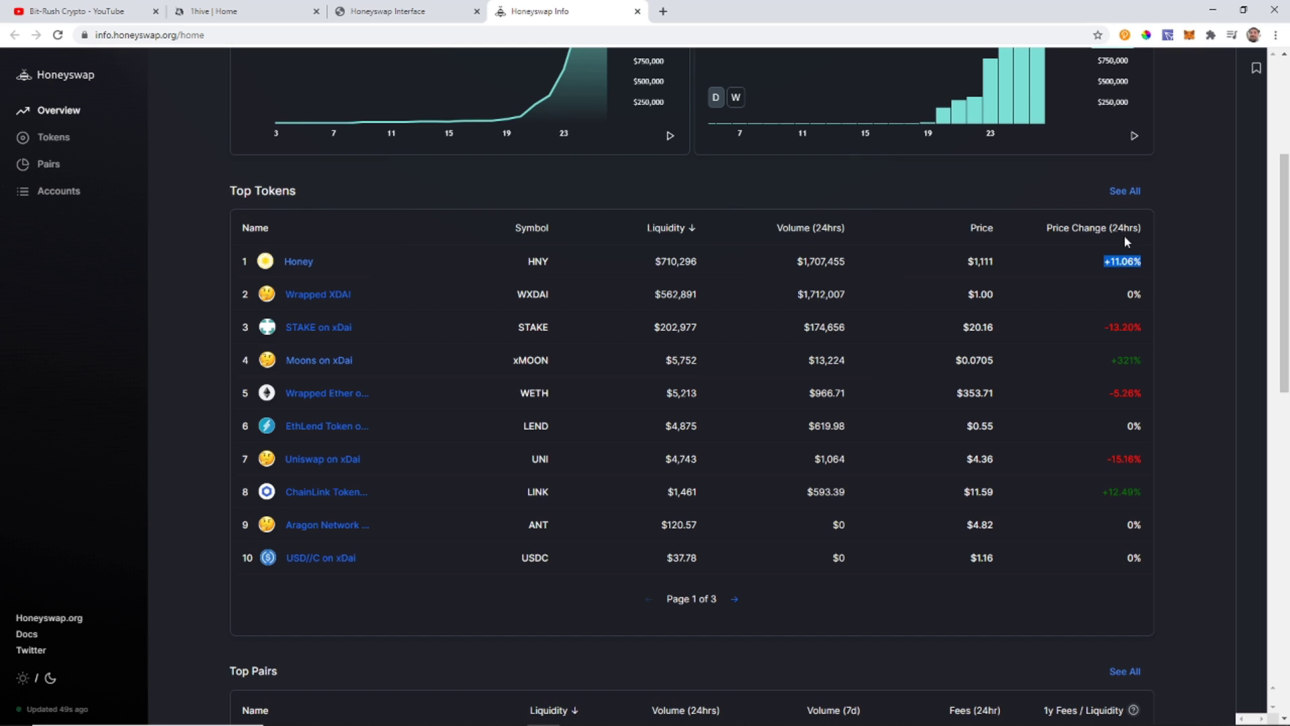
{"action": "left_click", "coordinate": [994, 260]}
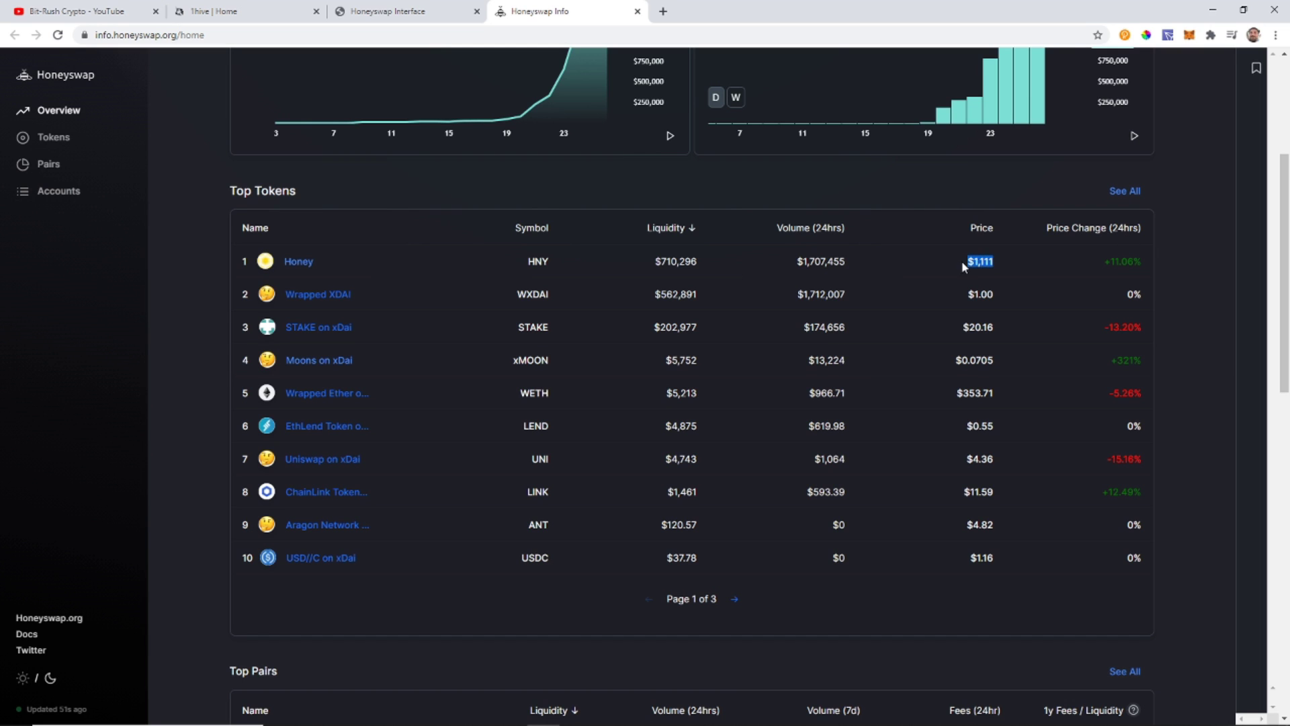
{"action": "left_click_drag", "start_coordinate": [1002, 260], "coordinate": [974, 261]}
{"action": "left_click_drag", "start_coordinate": [1005, 294], "coordinate": [966, 295]}
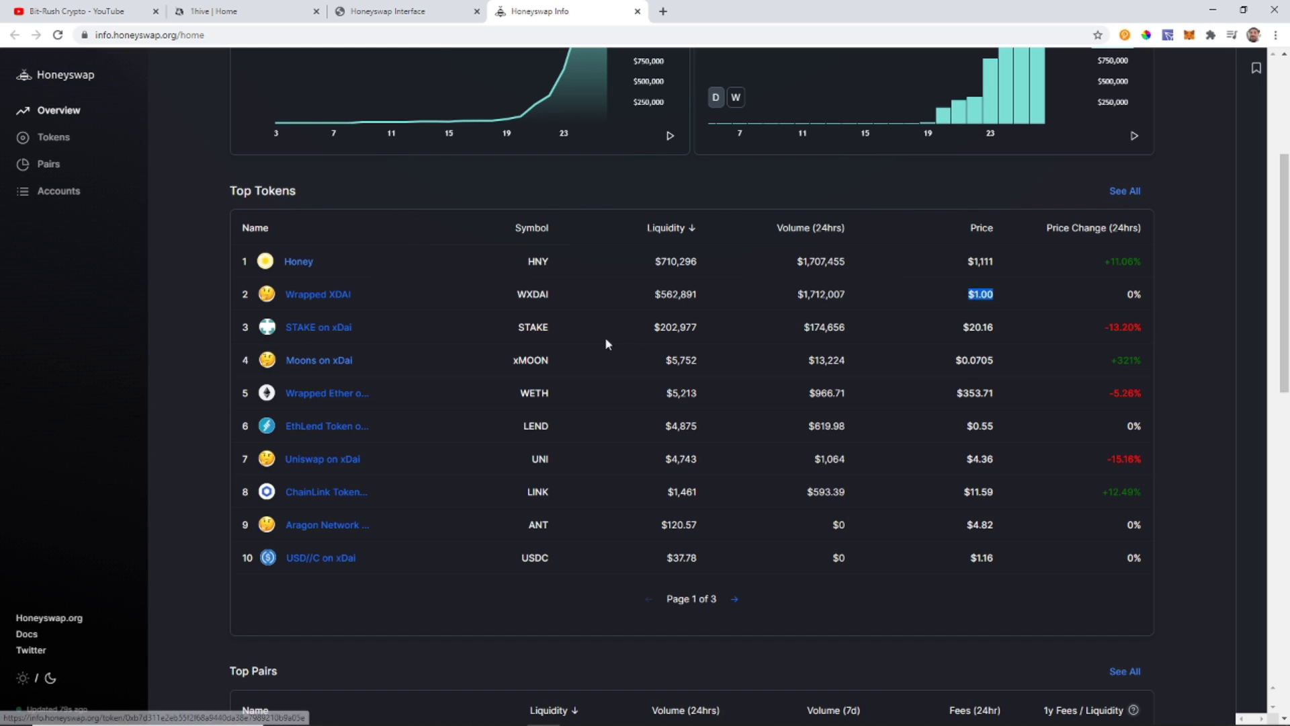
{"action": "left_click_drag", "start_coordinate": [998, 329], "coordinate": [963, 328]}
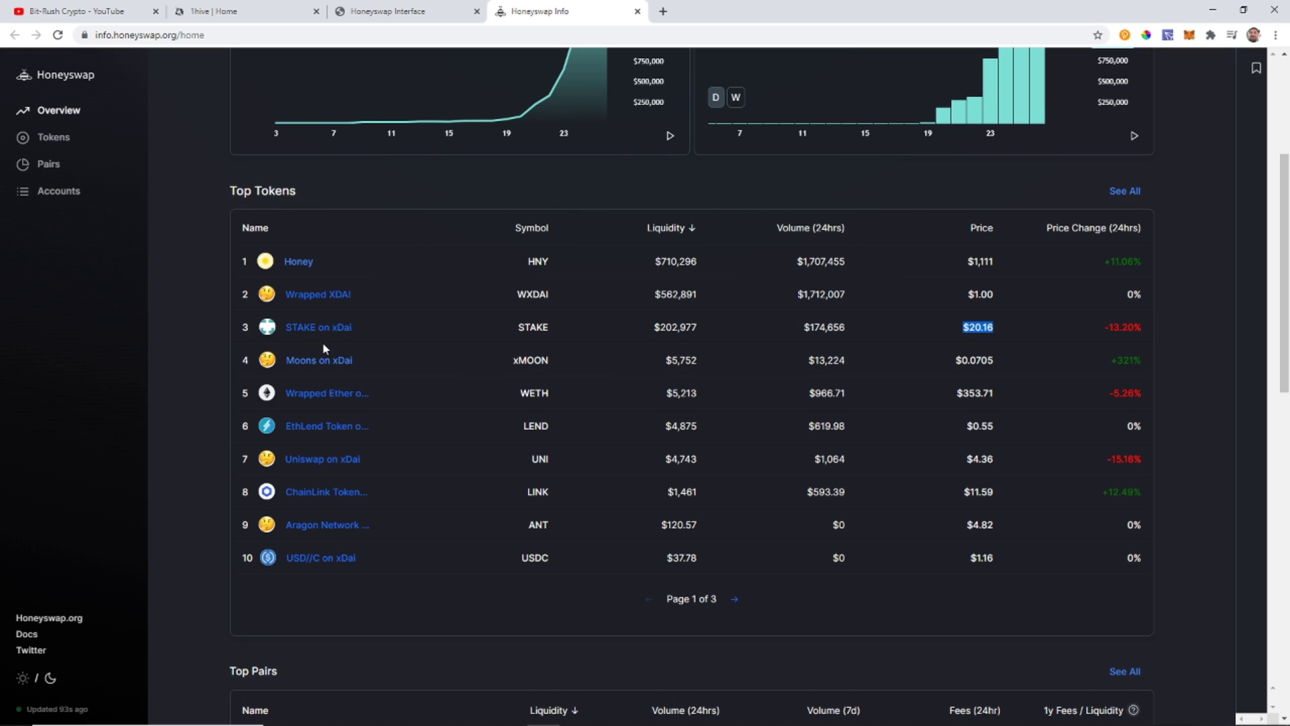
{"action": "scroll", "coordinate": [323, 348], "scroll_direction": "down", "scroll_amount": 1}
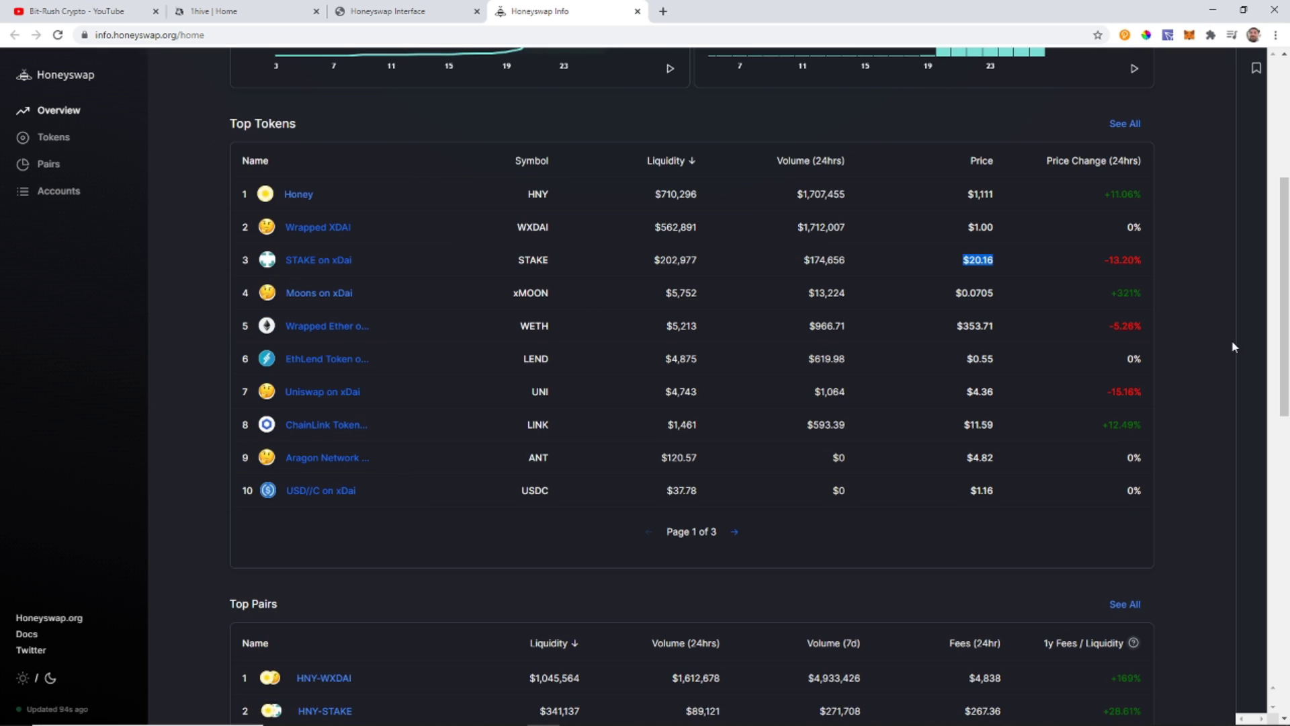
{"action": "left_click_drag", "start_coordinate": [1144, 300], "coordinate": [1110, 293]}
Examine the Top Pairs table, including the yearly fees to liquidity rate of HNY-WXDAI, and the latest transactions
{"action": "scroll", "coordinate": [561, 449], "scroll_direction": "down", "scroll_amount": 5}
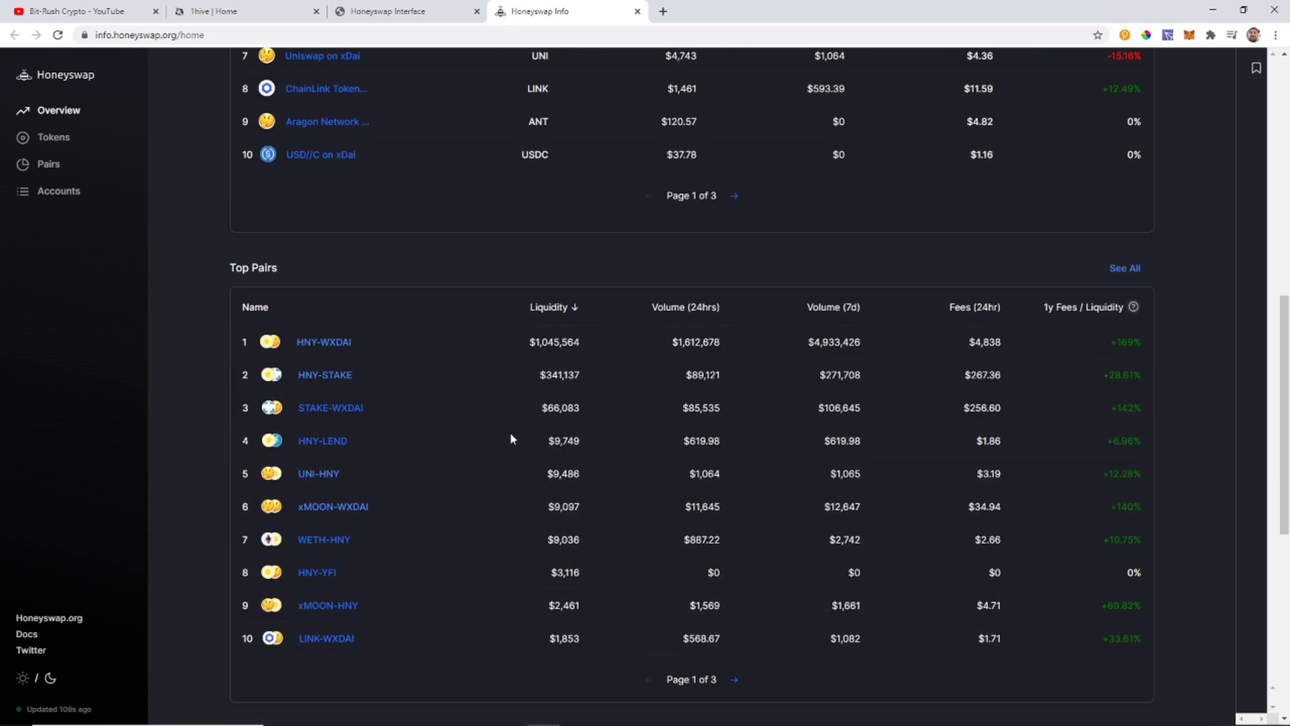
{"action": "scroll", "coordinate": [323, 348], "scroll_direction": "down", "scroll_amount": 2}
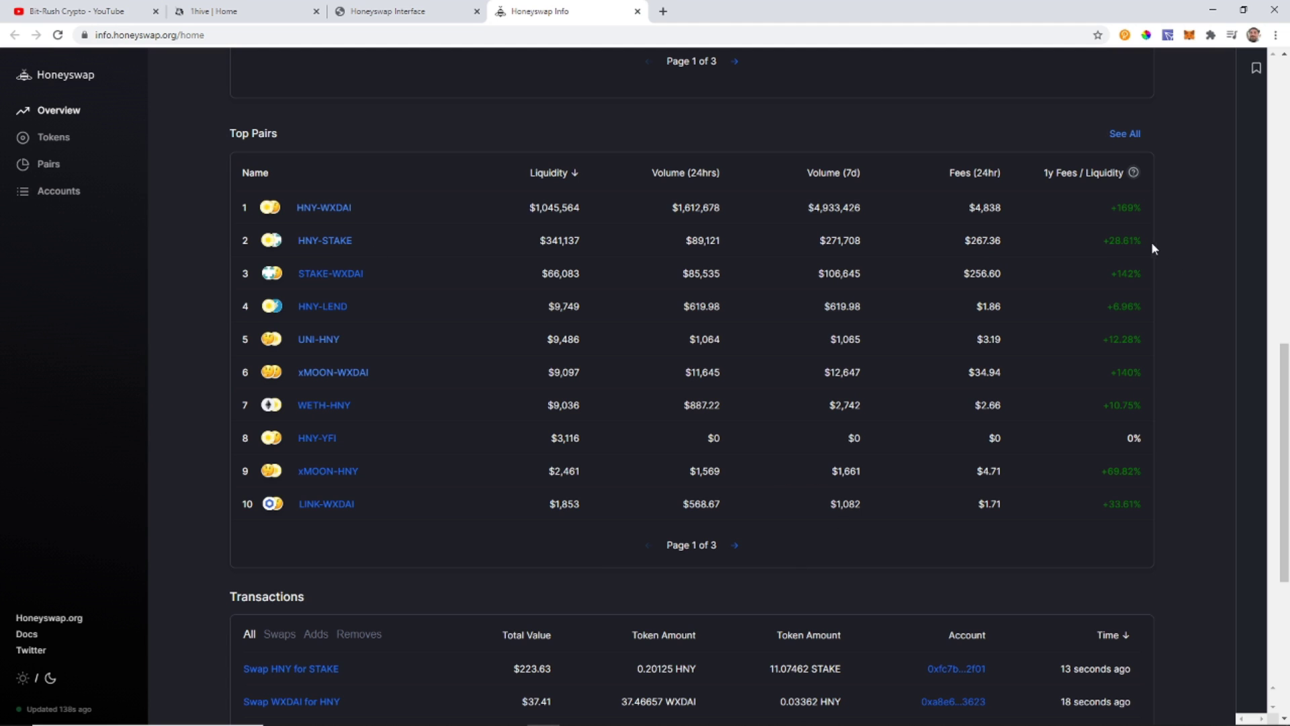
{"action": "left_click_drag", "start_coordinate": [1147, 207], "coordinate": [1110, 209]}
{"action": "mouse_move", "coordinate": [1135, 172]}
{"action": "scroll", "coordinate": [1118, 158], "scroll_direction": "down", "scroll_amount": 5}
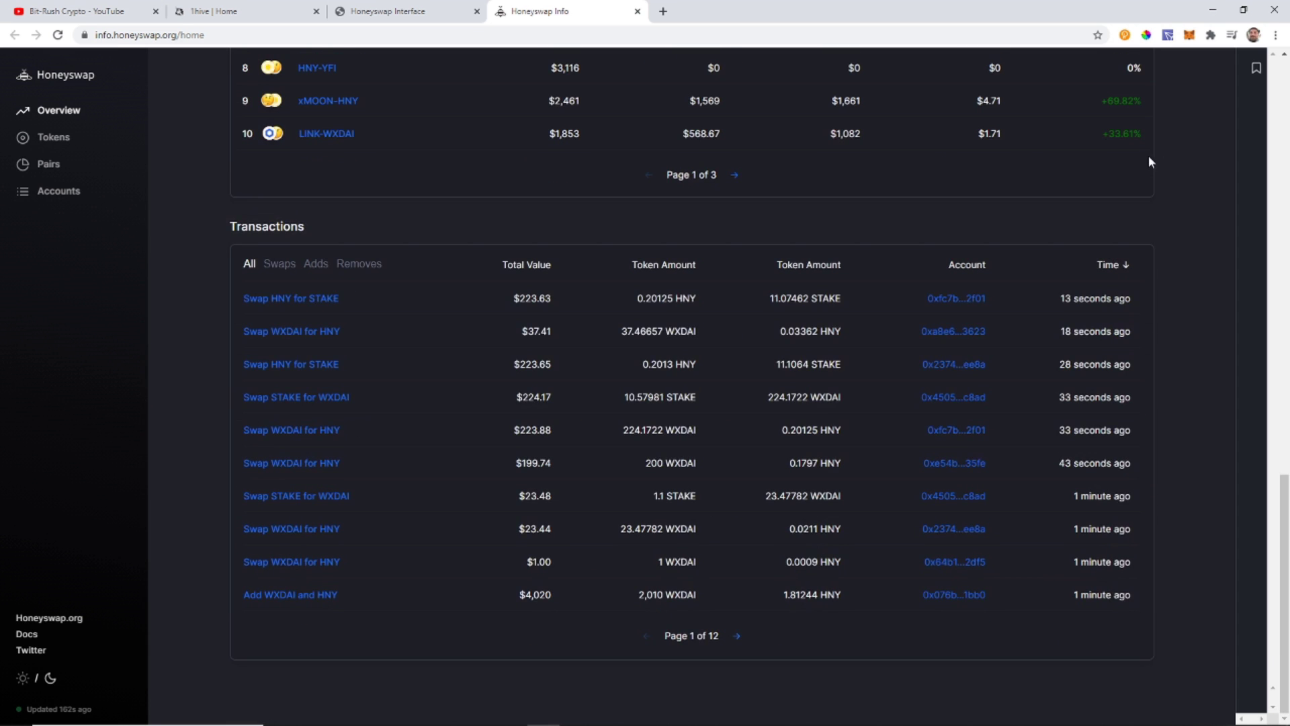
Open the full Tokens list in the analytics and look through all listed tokens
{"action": "scroll", "coordinate": [1142, 154], "scroll_direction": "up", "scroll_amount": 7}
{"action": "scroll", "coordinate": [1107, 151], "scroll_direction": "up", "scroll_amount": 8}
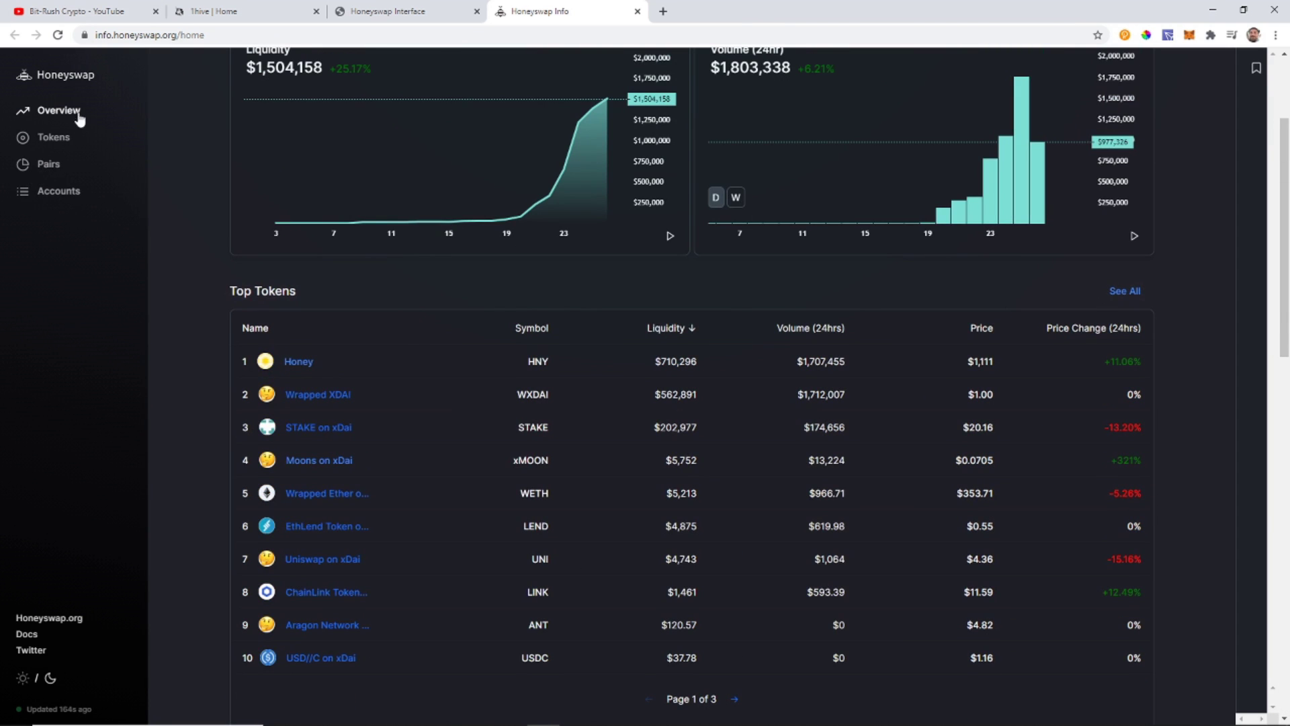
{"action": "left_click", "coordinate": [54, 138]}
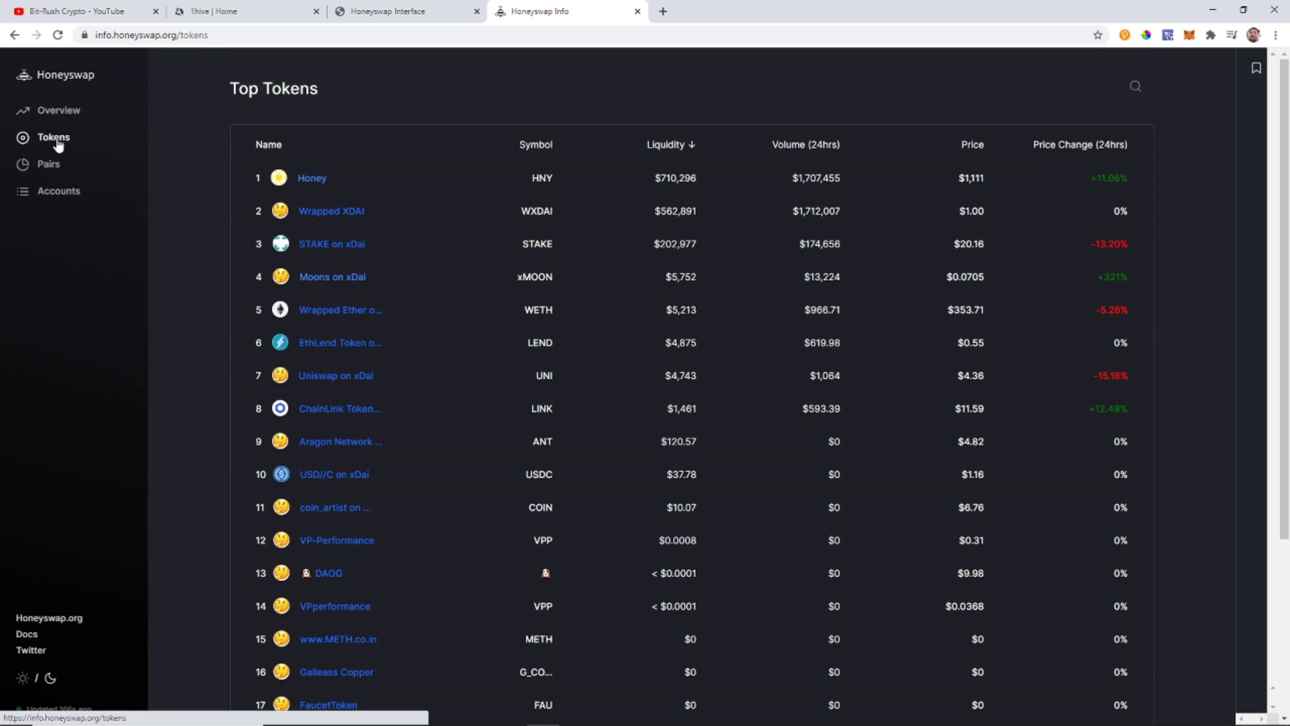
{"action": "scroll", "coordinate": [353, 208], "scroll_direction": "down", "scroll_amount": 3}
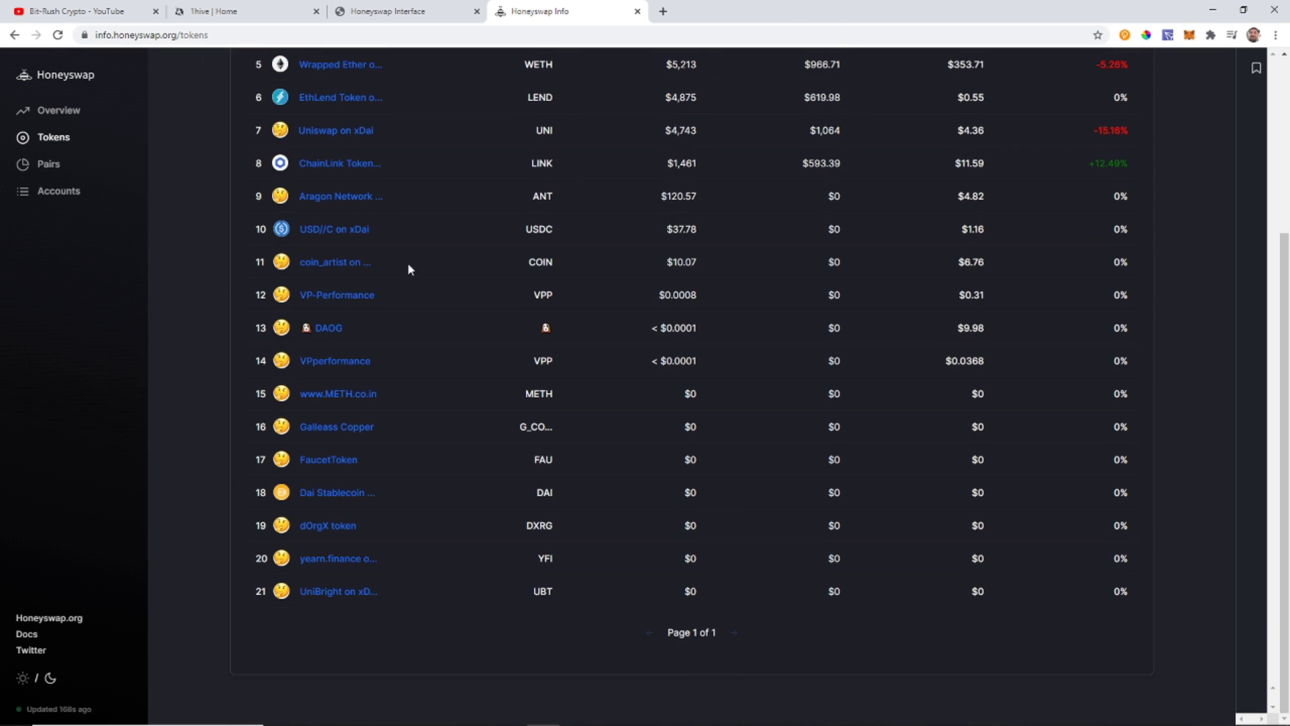
{"action": "scroll", "coordinate": [410, 252], "scroll_direction": "up", "scroll_amount": 3}
Open the Honey (HNY) token page in a new browser tab and review its chart, top pairs and transactions
{"action": "left_click", "coordinate": [309, 180], "text": "ctrl"}
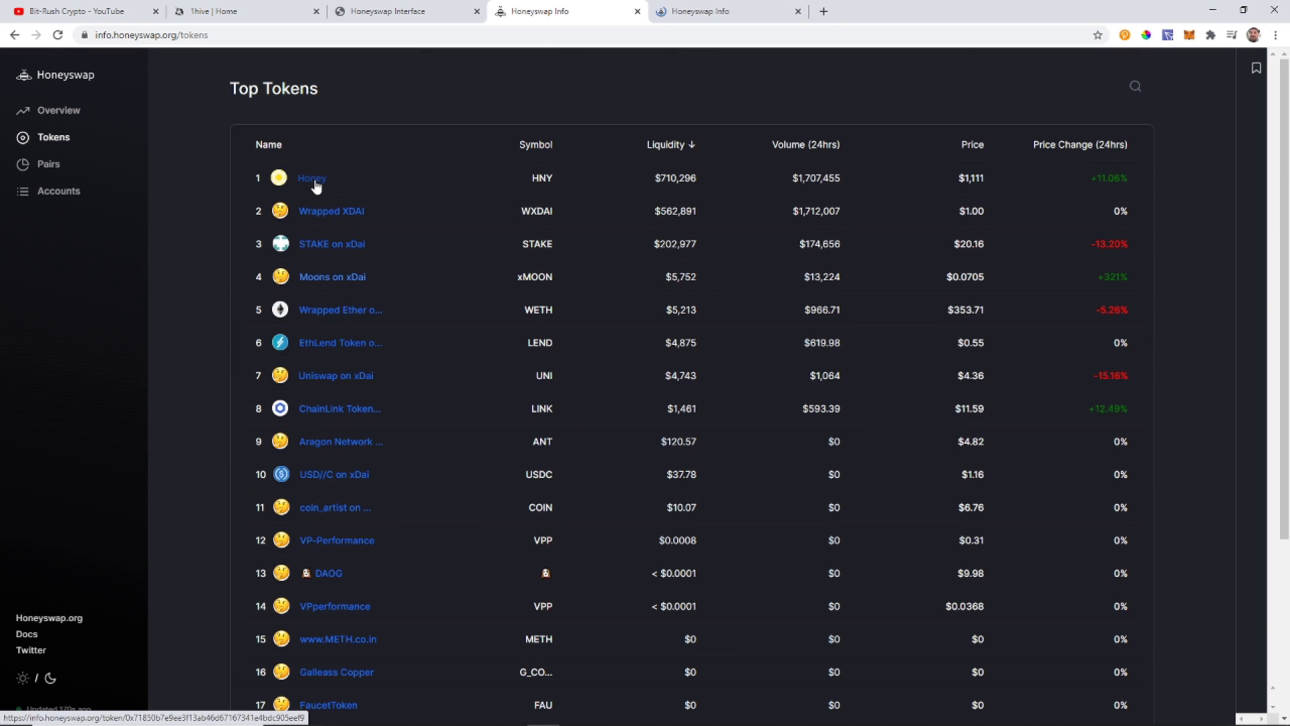
{"action": "left_click", "coordinate": [720, 11]}
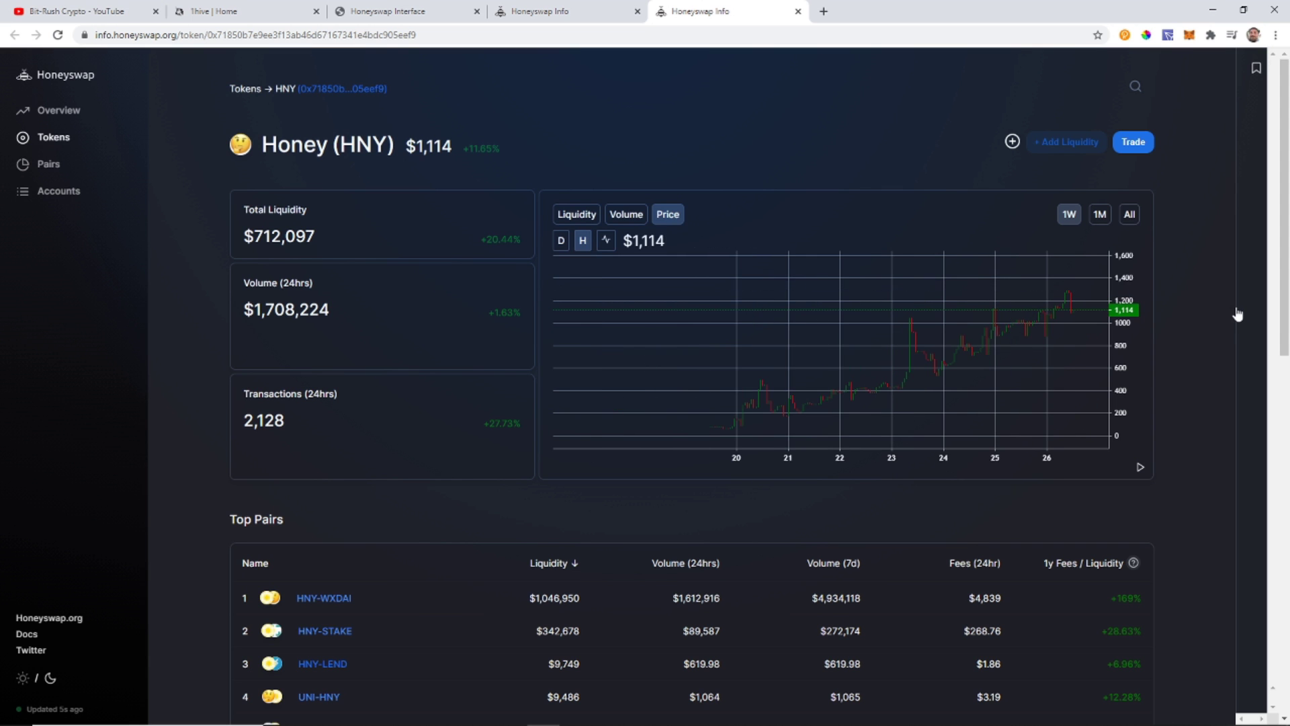
{"action": "scroll", "coordinate": [1235, 312], "scroll_direction": "down", "scroll_amount": 5}
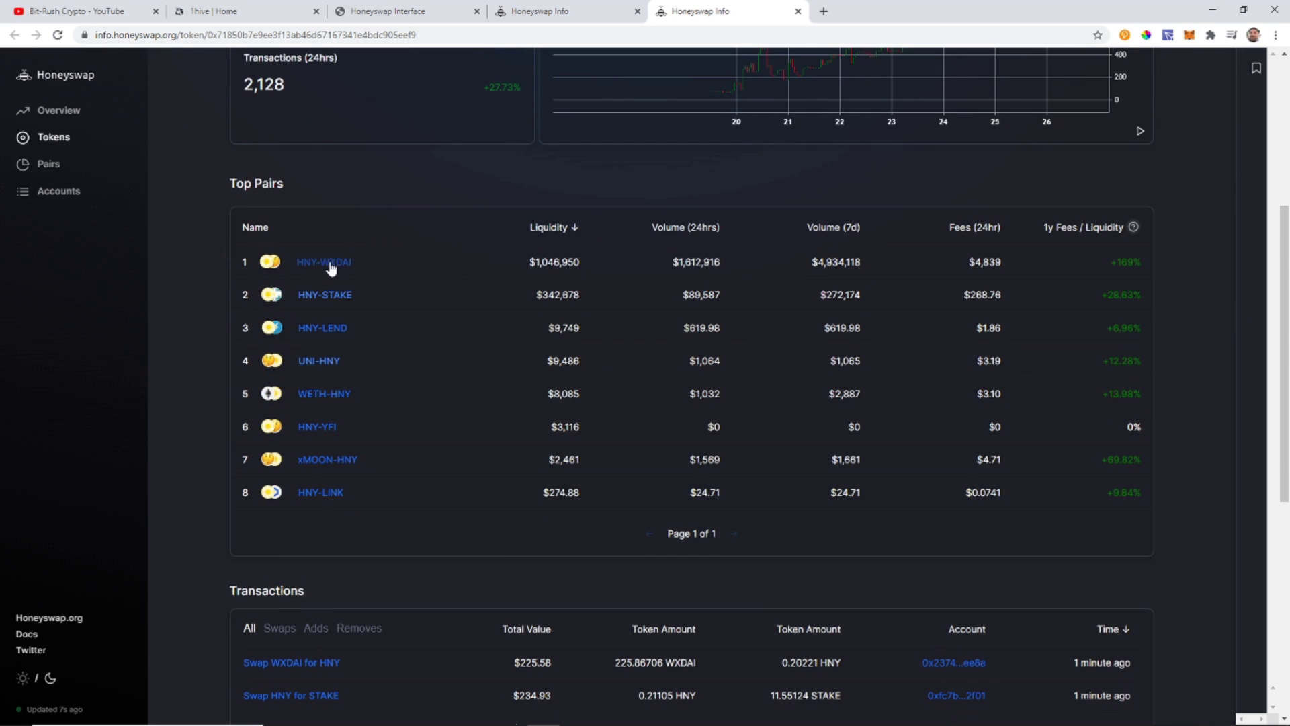
{"action": "scroll", "coordinate": [637, 502], "scroll_direction": "down", "scroll_amount": 2}
{"action": "scroll", "coordinate": [489, 417], "scroll_direction": "down", "scroll_amount": 2}
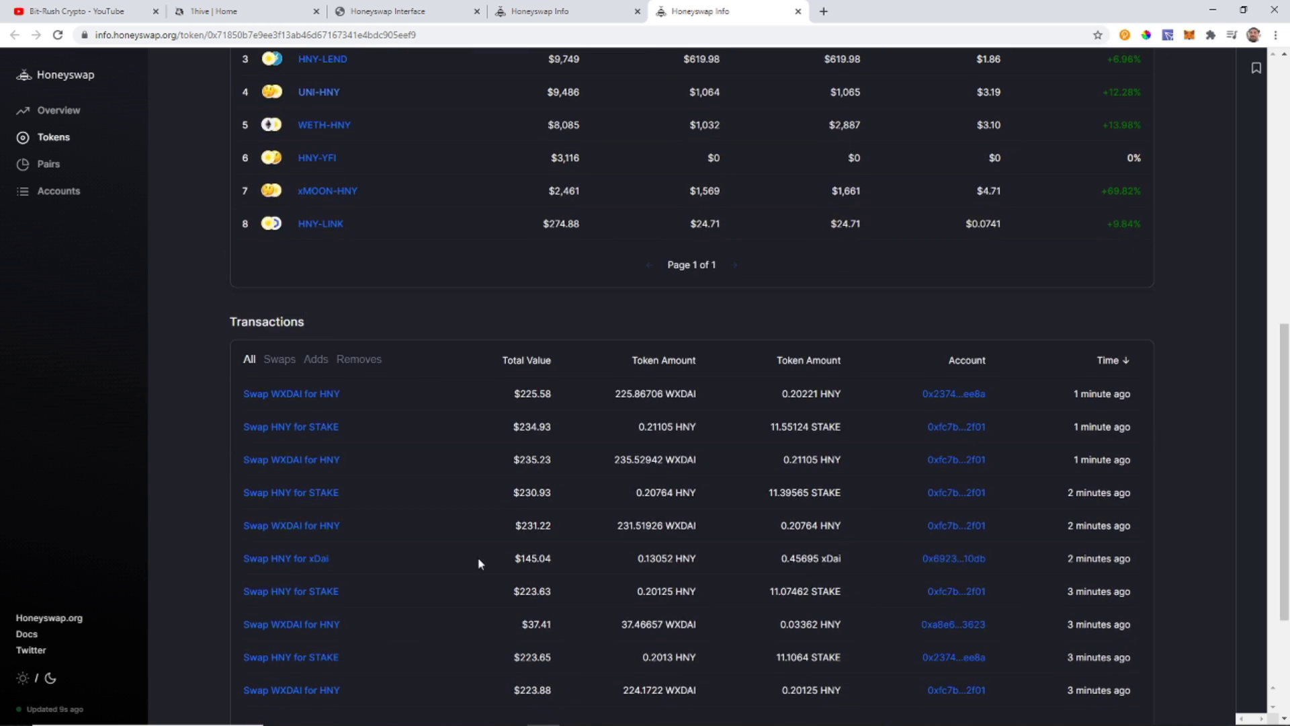
{"action": "scroll", "coordinate": [501, 524], "scroll_direction": "down", "scroll_amount": 3}
{"action": "scroll", "coordinate": [498, 500], "scroll_direction": "up", "scroll_amount": 8}
{"action": "scroll", "coordinate": [500, 500], "scroll_direction": "up", "scroll_amount": 3}
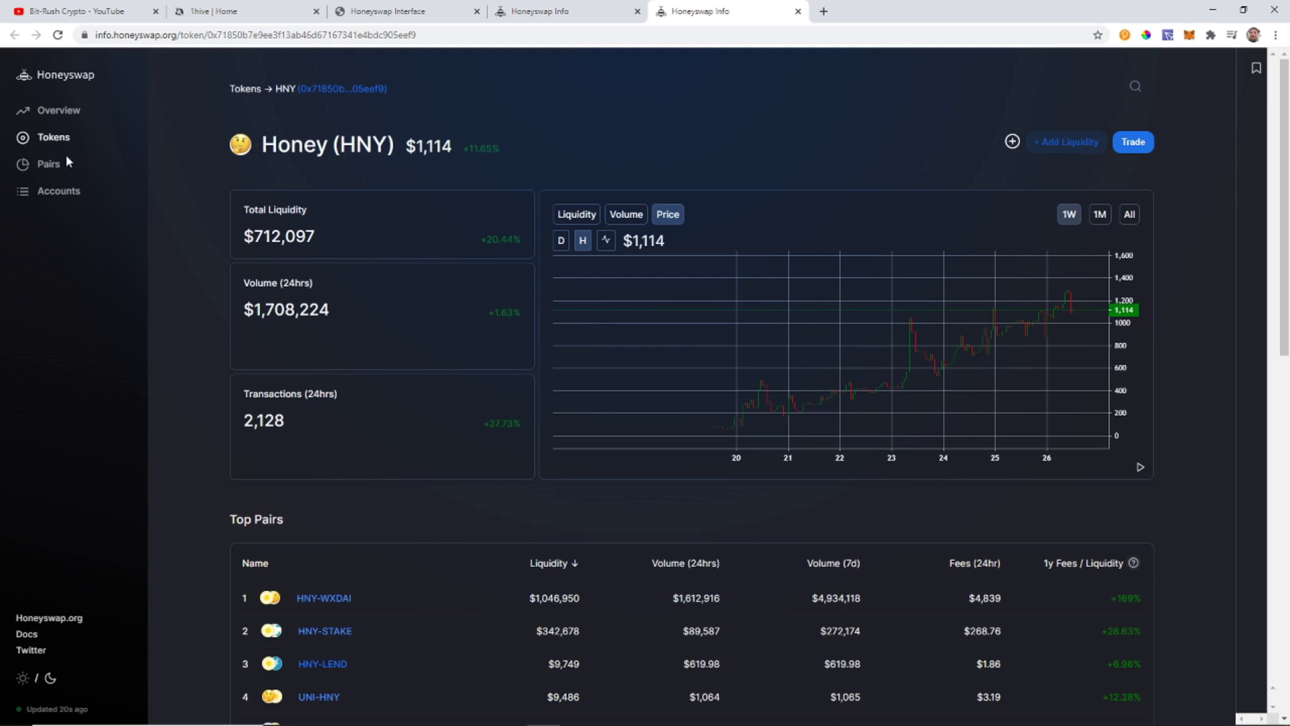
Open the Accounts analytics, check the wallet address in MetaMask, and open the matching saved account
{"action": "left_click", "coordinate": [60, 191]}
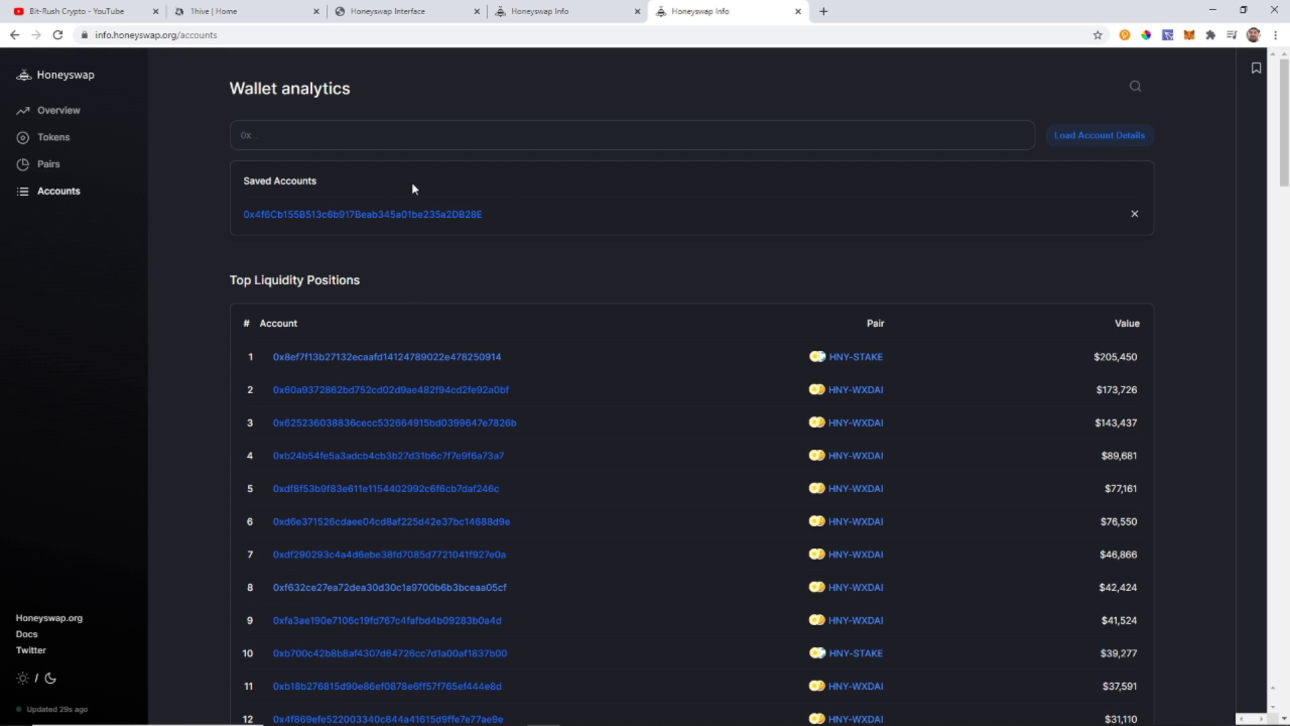
{"action": "left_click", "coordinate": [1191, 37]}
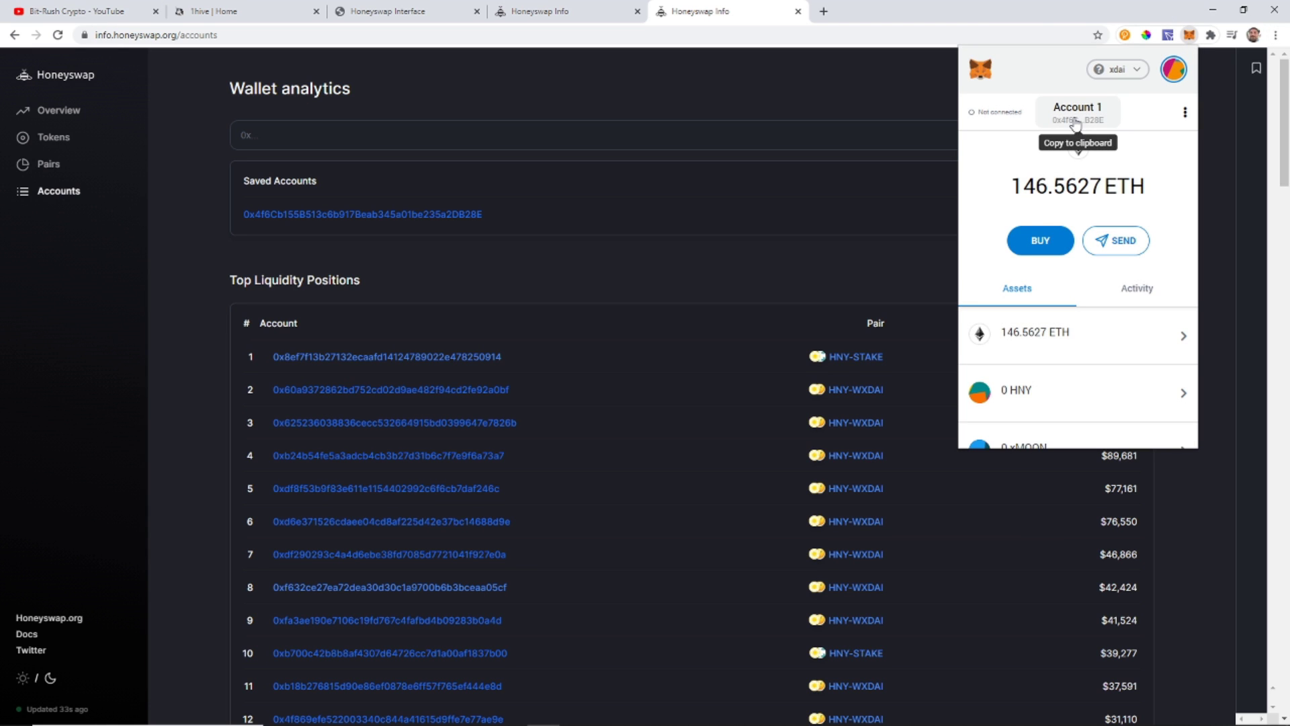
{"action": "left_click", "coordinate": [312, 215]}
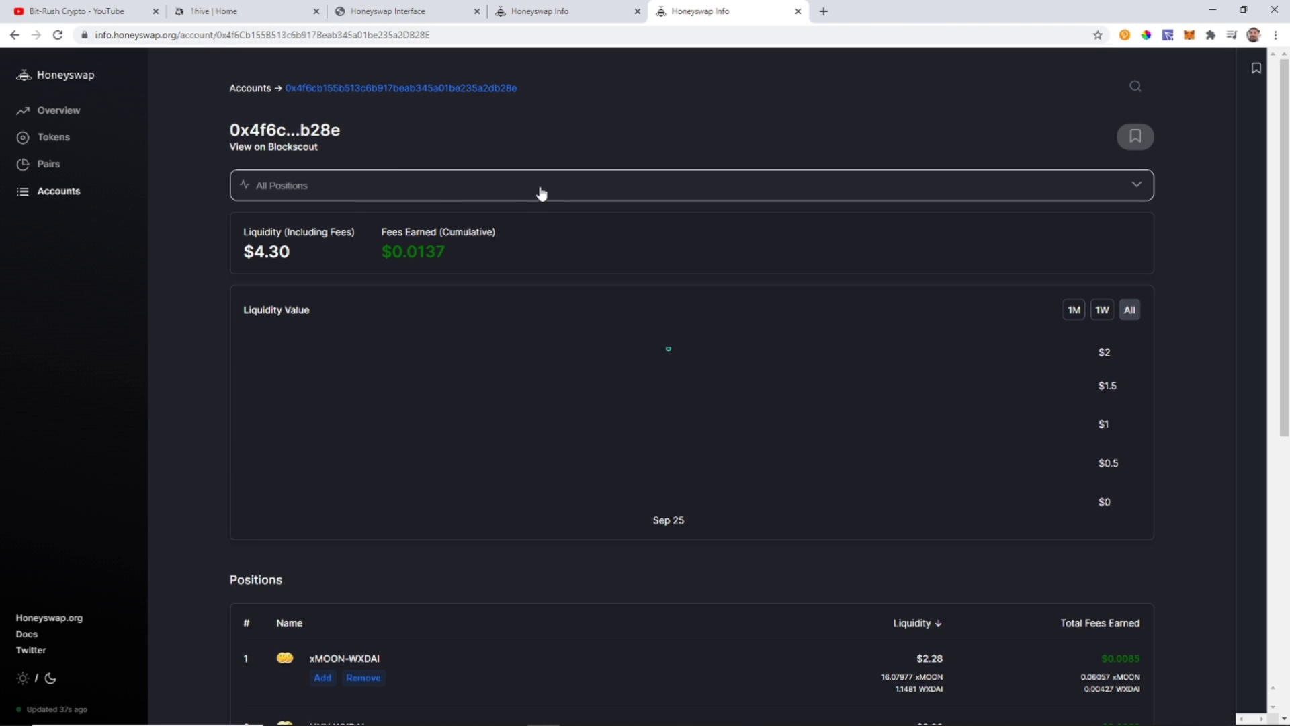
Examine the account's xMOON-WXDAI and HNY-WXDAI positions, including liquidity, token amounts, fees earned and transactions
{"action": "scroll", "coordinate": [542, 194], "scroll_direction": "down", "scroll_amount": 7}
{"action": "scroll", "coordinate": [542, 185], "scroll_direction": "up", "scroll_amount": 2}
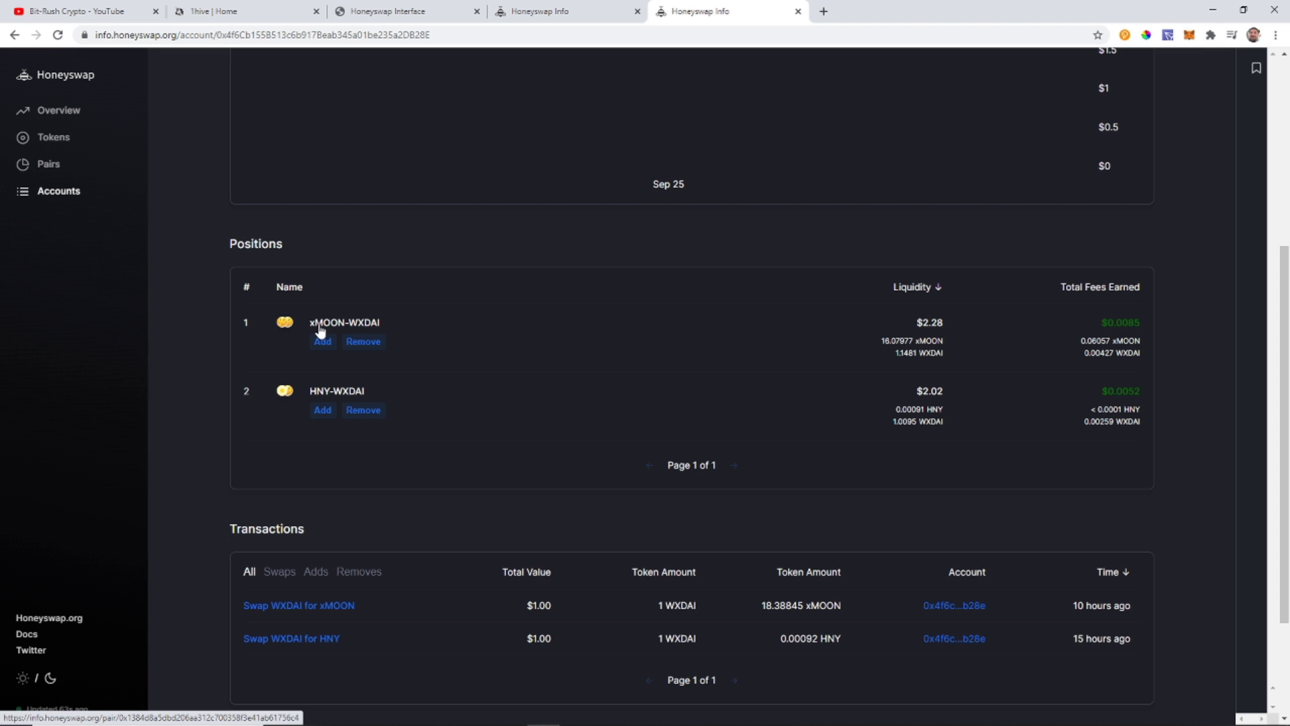
{"action": "left_click_drag", "start_coordinate": [946, 338], "coordinate": [944, 322]}
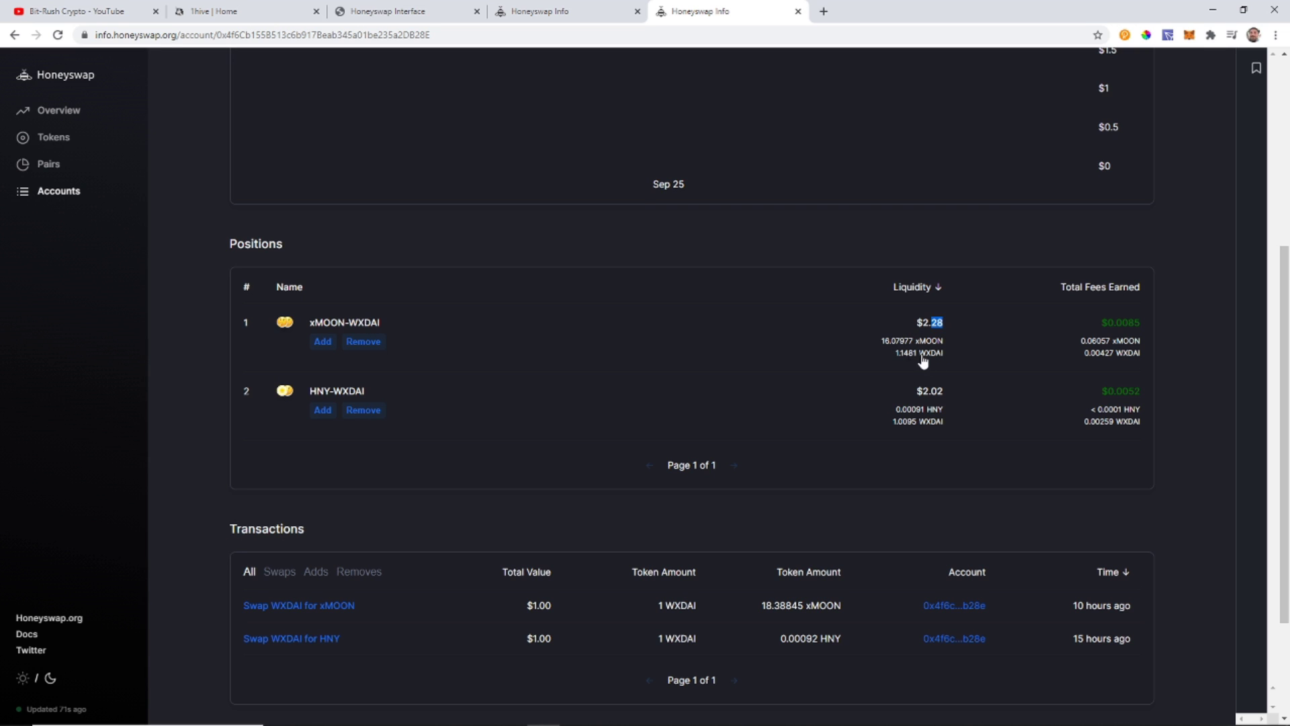
{"action": "left_click_drag", "start_coordinate": [917, 356], "coordinate": [902, 354]}
{"action": "left_click_drag", "start_coordinate": [1140, 322], "coordinate": [1129, 323]}
{"action": "left_click", "coordinate": [950, 411]}
{"action": "left_click_drag", "start_coordinate": [1142, 391], "coordinate": [1104, 386]}
{"action": "left_click", "coordinate": [995, 412]}
{"action": "scroll", "coordinate": [736, 497], "scroll_direction": "down", "scroll_amount": 3}
{"action": "scroll", "coordinate": [731, 460], "scroll_direction": "up", "scroll_amount": 7}
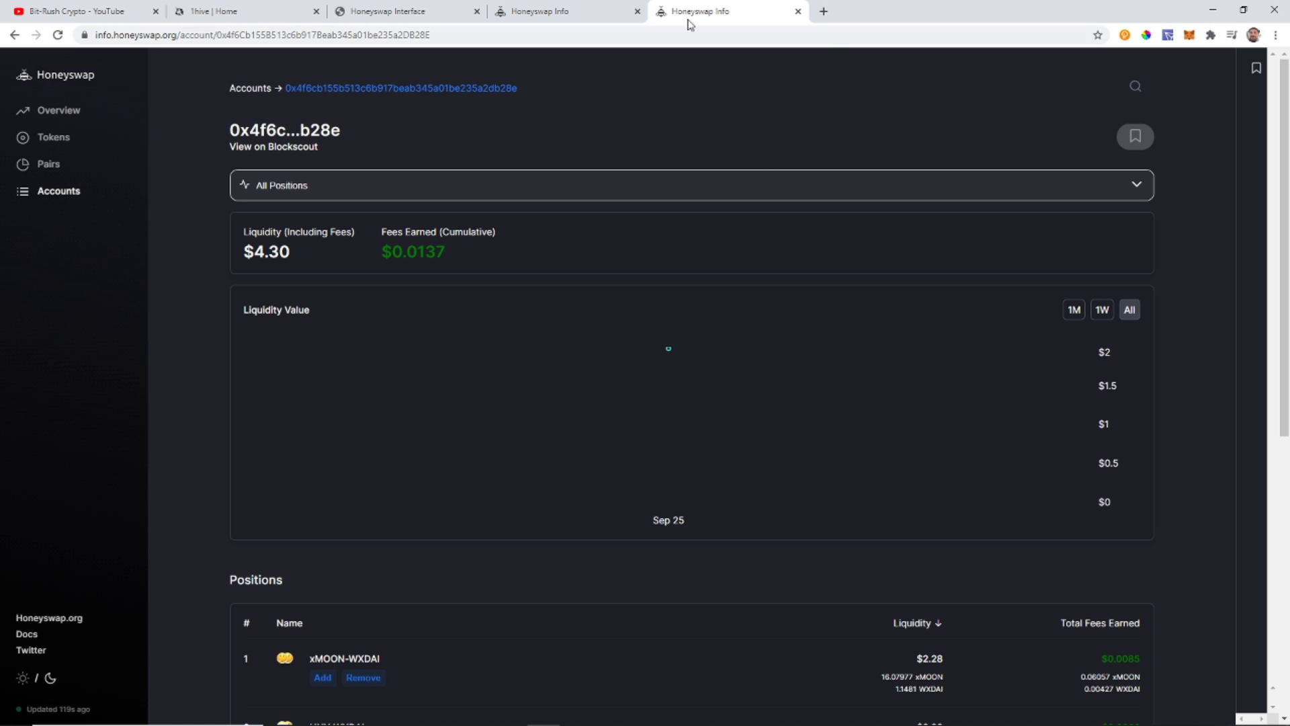
Revisit the app list on the 1Hive home page and return to the Honeyswap swap page
{"action": "left_click", "coordinate": [567, 12]}
{"action": "left_click", "coordinate": [411, 12]}
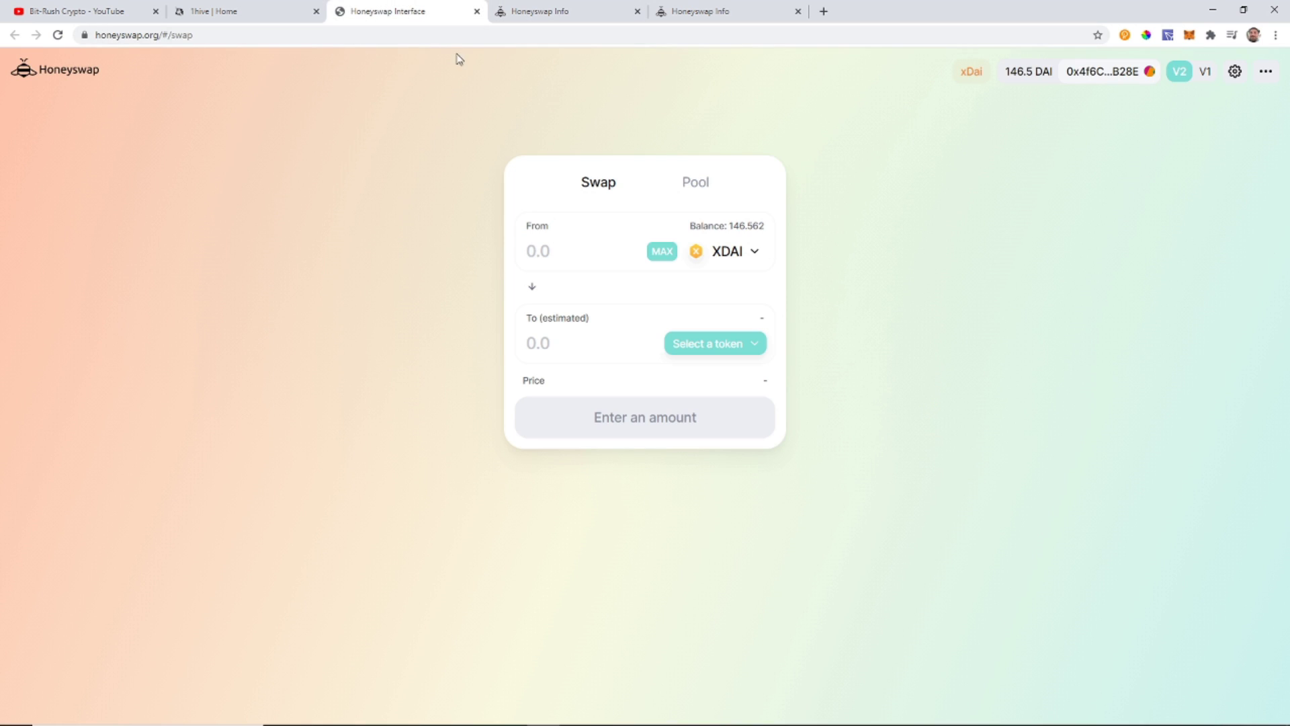
{"action": "left_click", "coordinate": [256, 12]}
{"action": "left_click", "coordinate": [848, 84]}
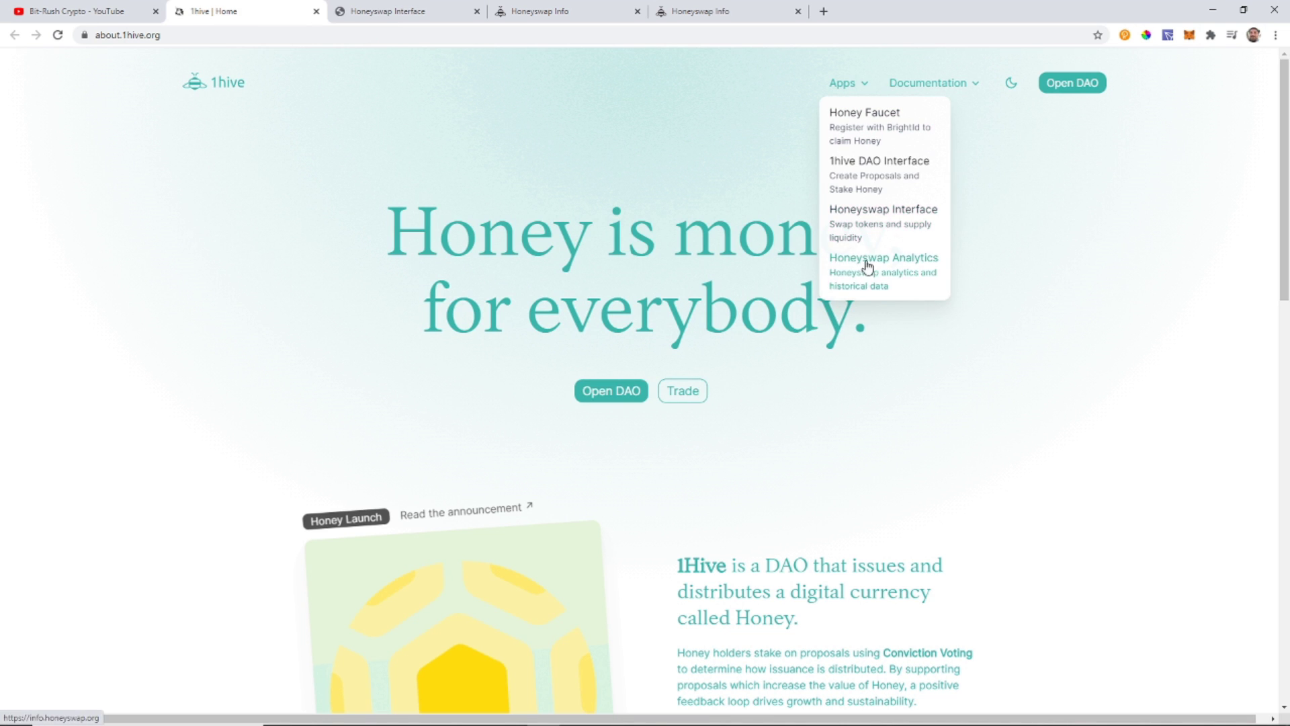
{"action": "left_click", "coordinate": [404, 12]}
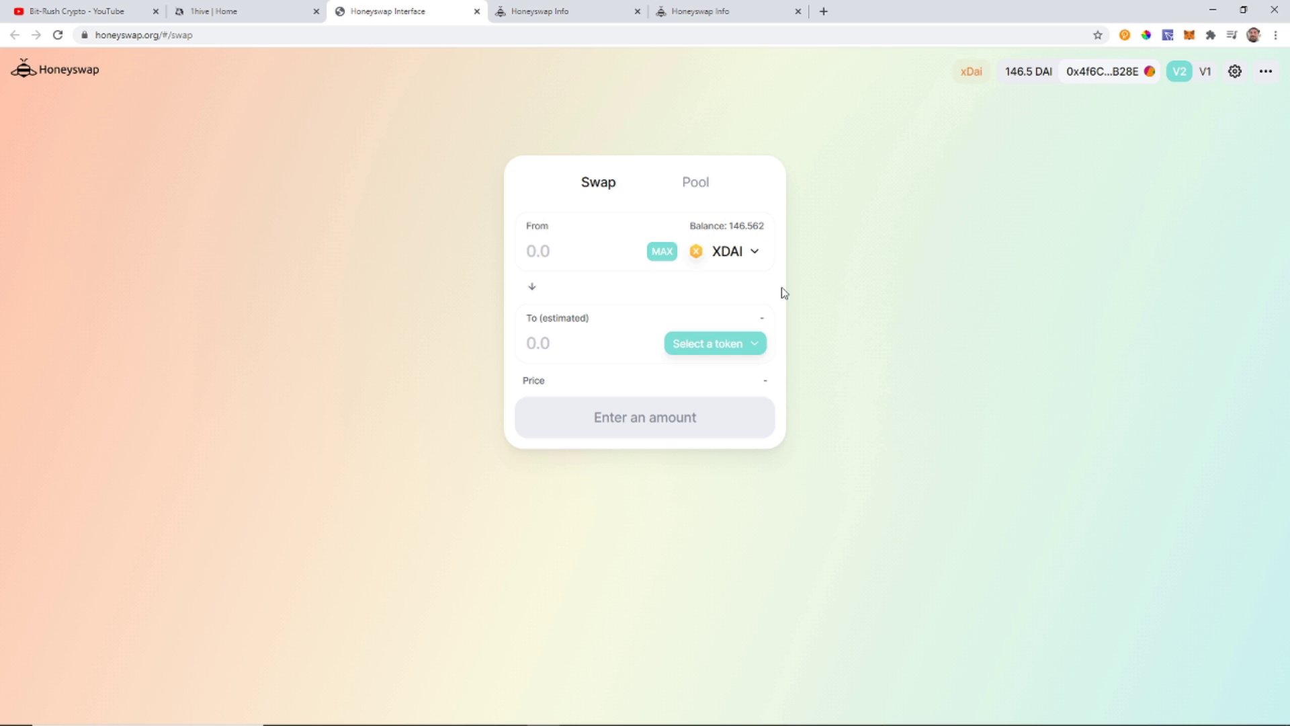
Try to set up a swap of 50 XDAI for HNY
{"action": "left_click", "coordinate": [756, 353]}
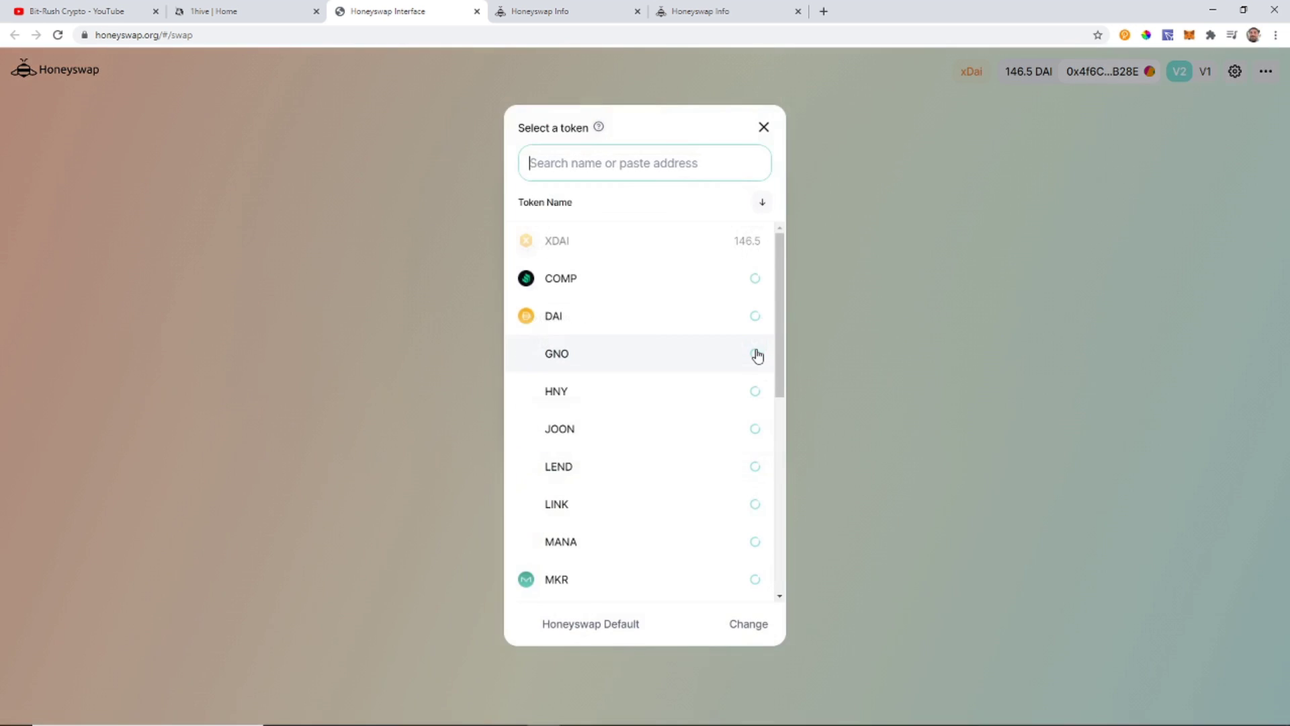
{"action": "left_click", "coordinate": [582, 394]}
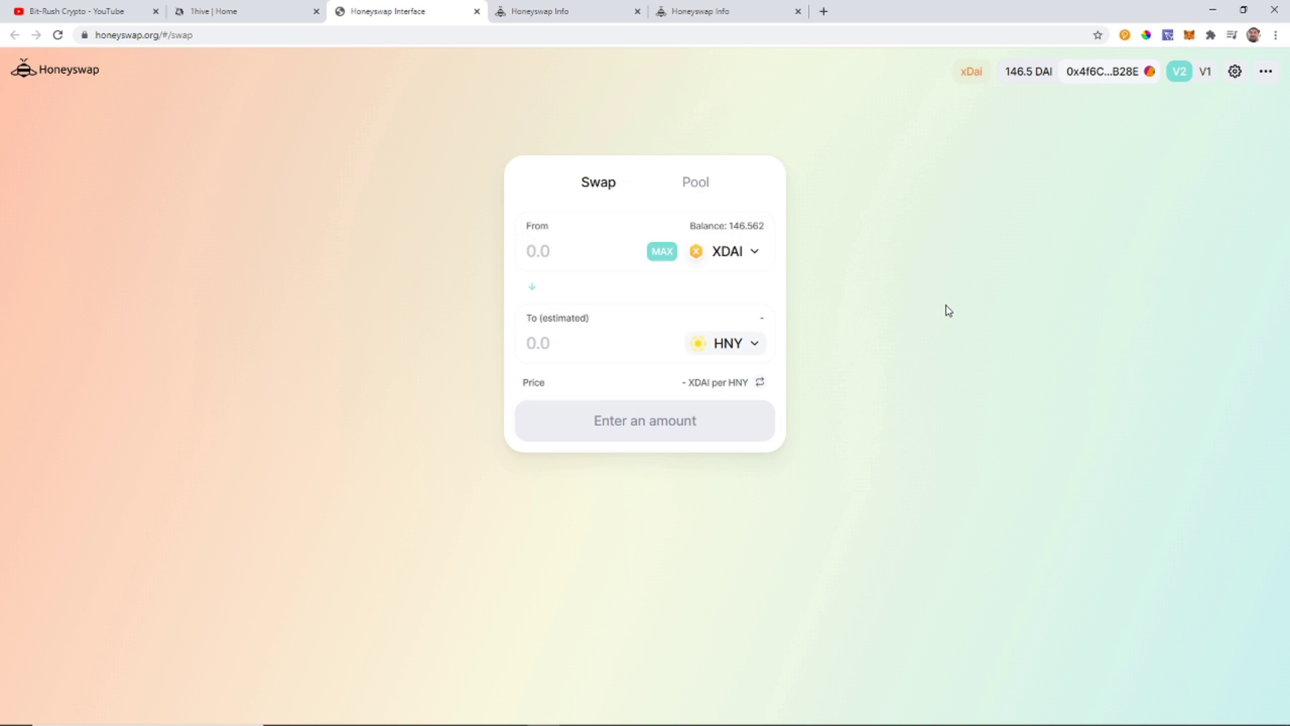
{"action": "left_click", "coordinate": [541, 250]}
{"action": "type", "text": "50"}
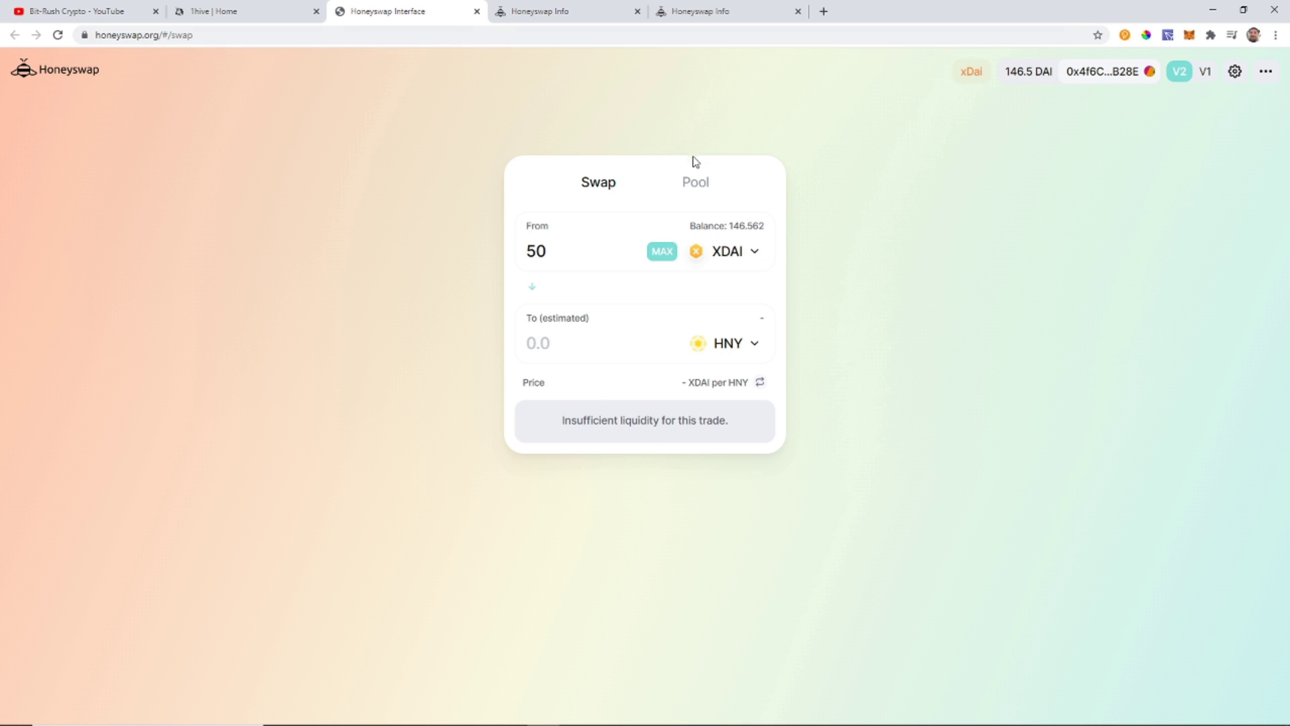
Reload the swap page and choose XDAI as the token to swap from
{"action": "left_click", "coordinate": [57, 36]}
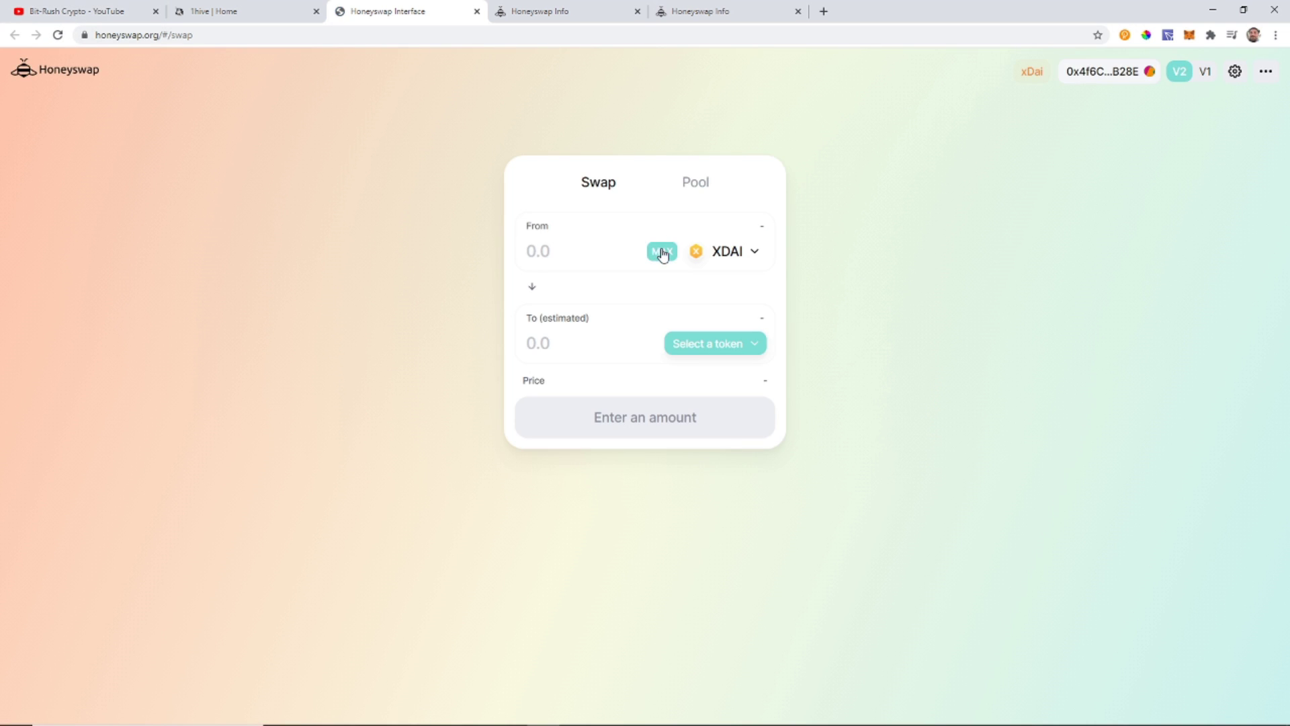
{"action": "left_click", "coordinate": [751, 261]}
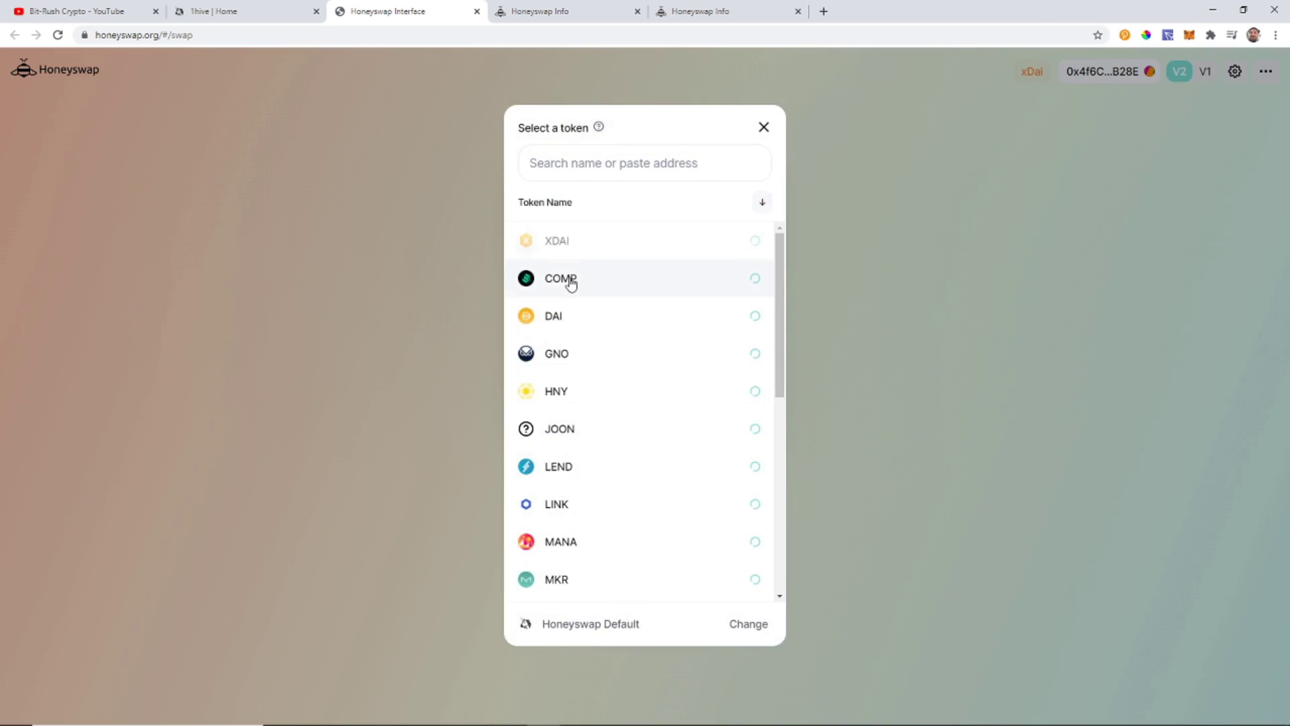
{"action": "left_click", "coordinate": [571, 279]}
{"action": "left_click", "coordinate": [742, 257]}
{"action": "left_click", "coordinate": [541, 242]}
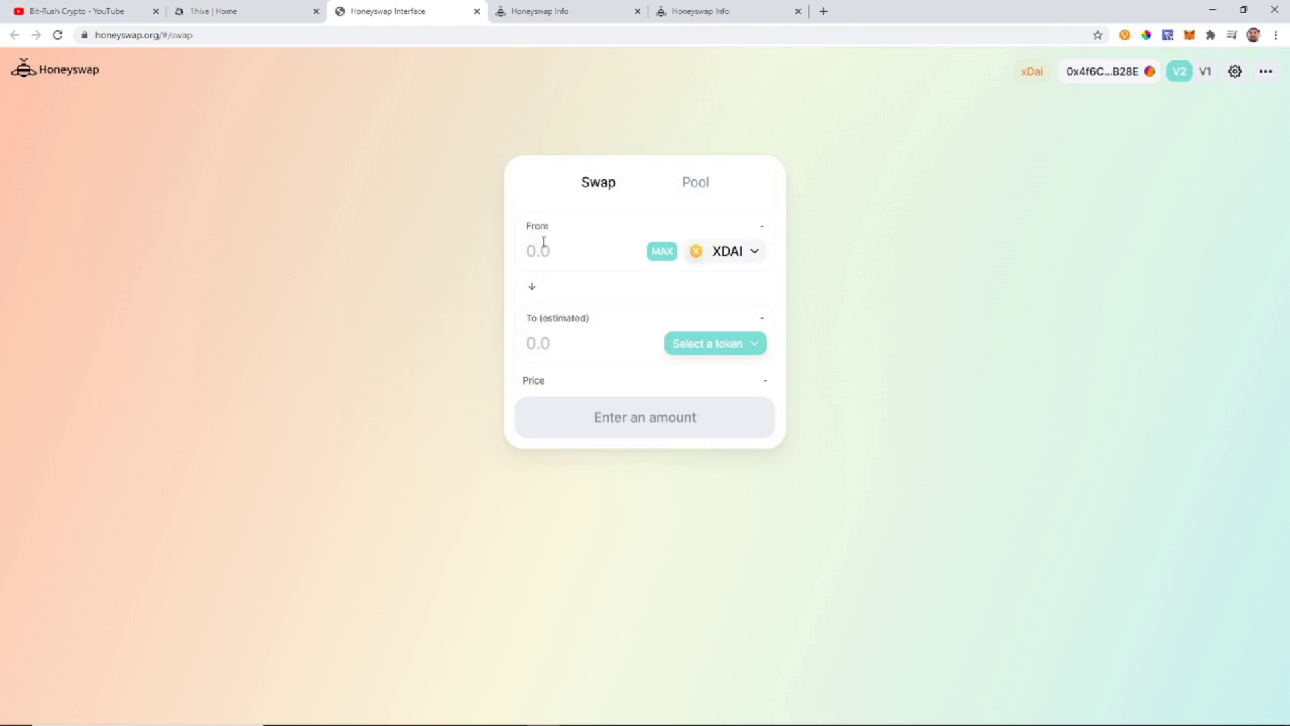
Check the connected account's details, and set up a swap of 50 XDAI for HNY
{"action": "left_click", "coordinate": [1116, 71]}
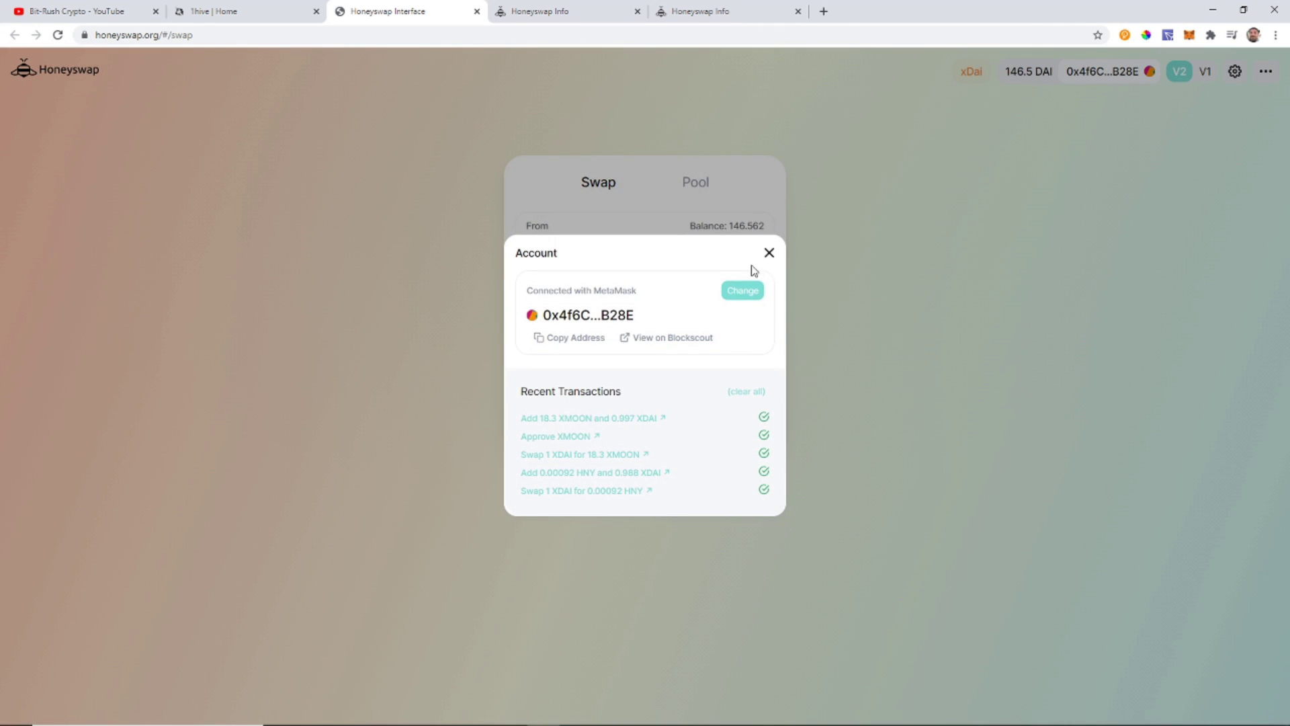
{"action": "left_click", "coordinate": [770, 254]}
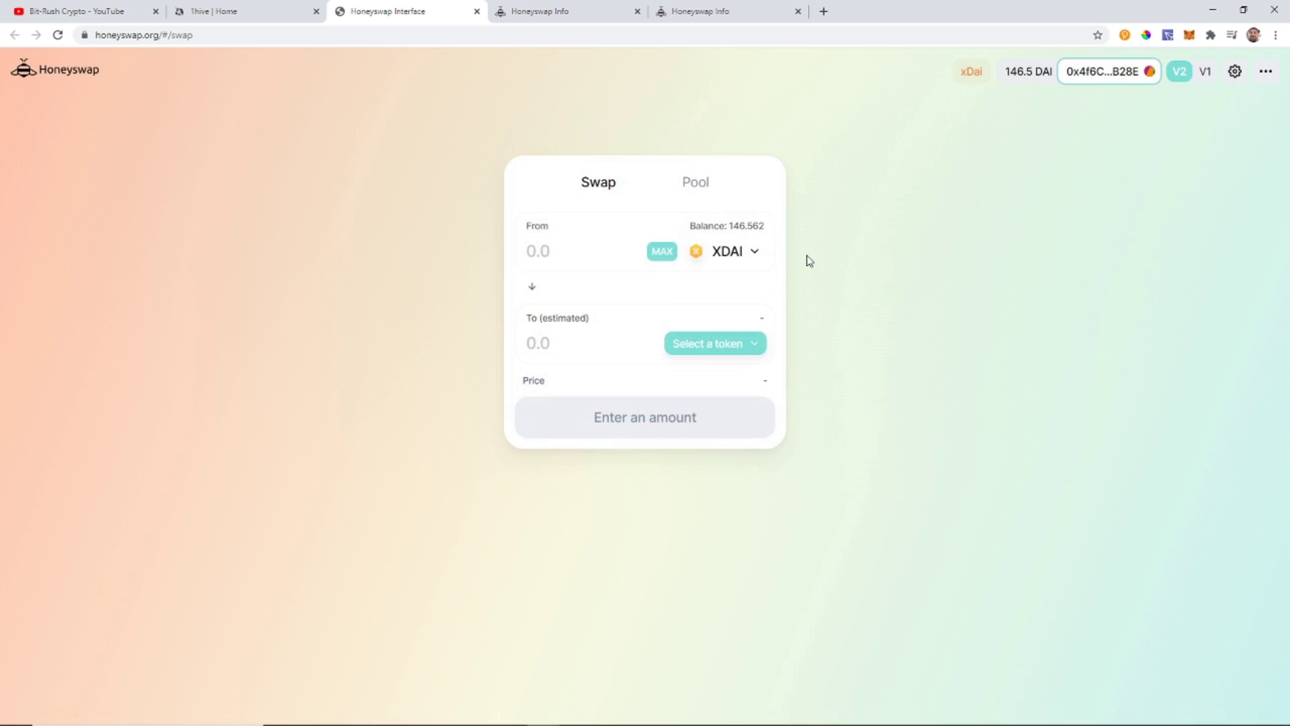
{"action": "left_click", "coordinate": [723, 354]}
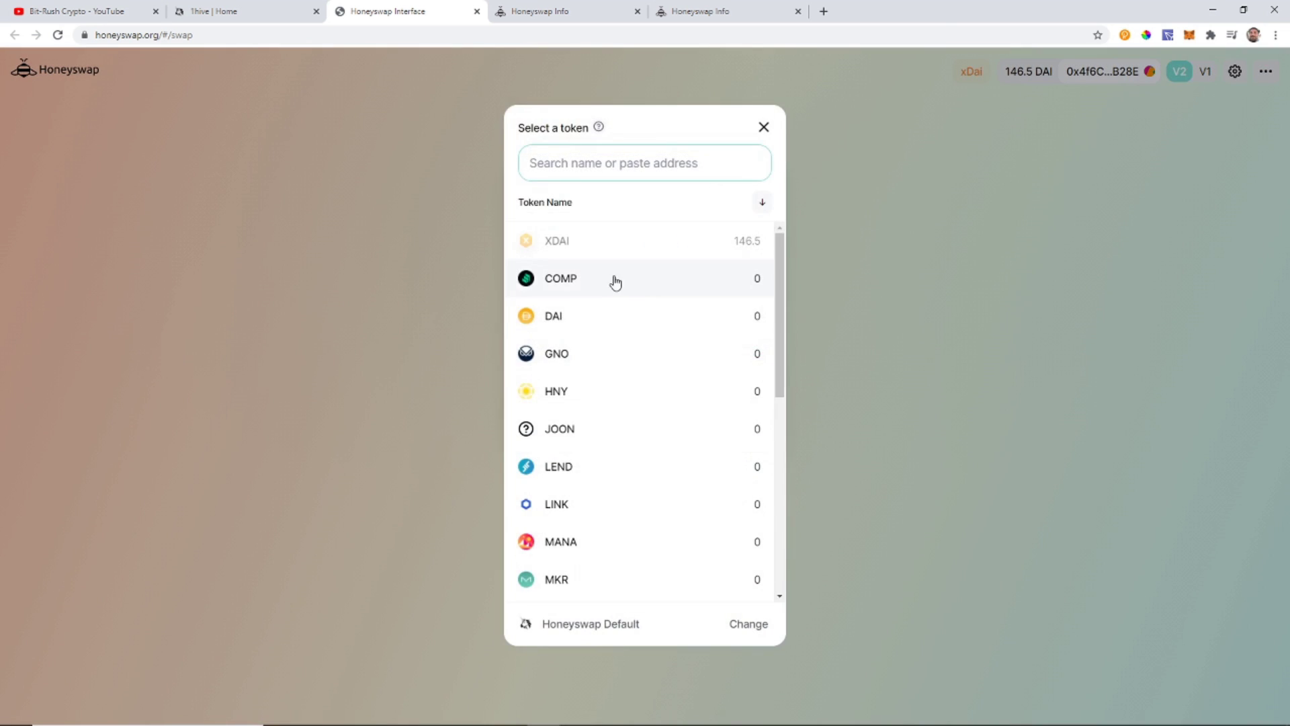
{"action": "left_click", "coordinate": [578, 393]}
{"action": "left_click", "coordinate": [552, 248]}
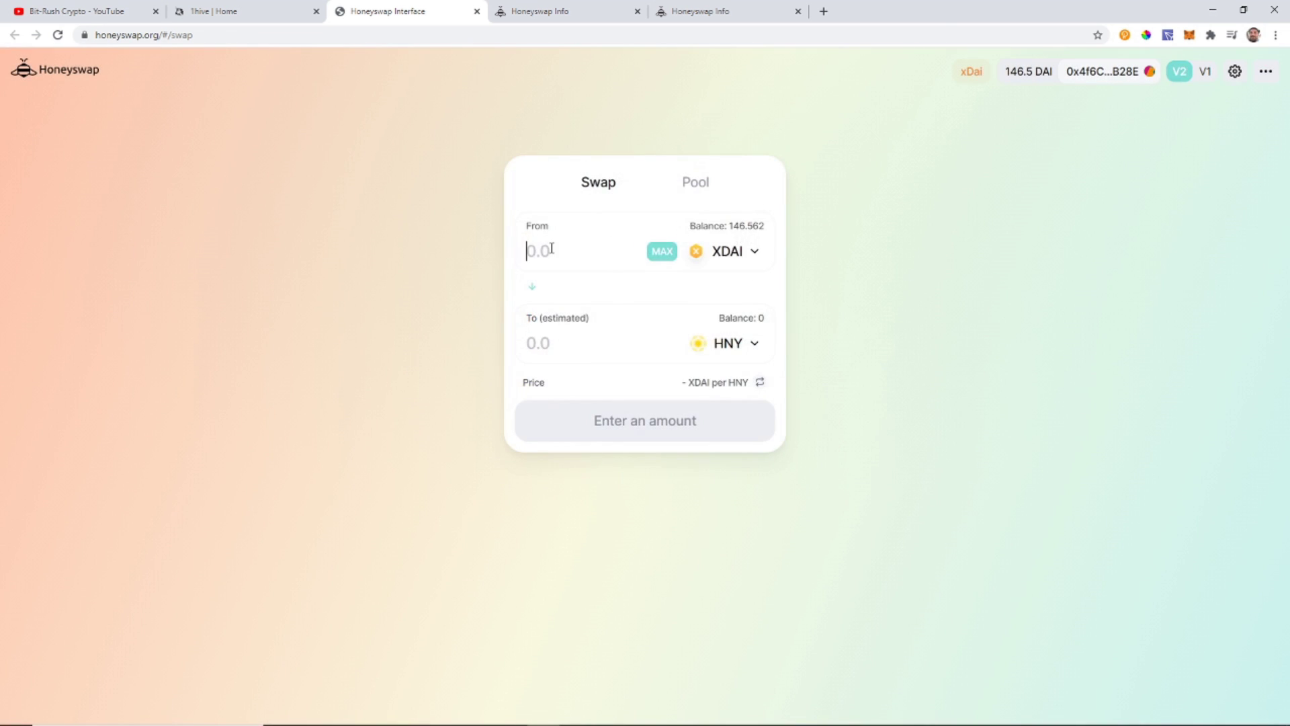
{"action": "type", "text": "50"}
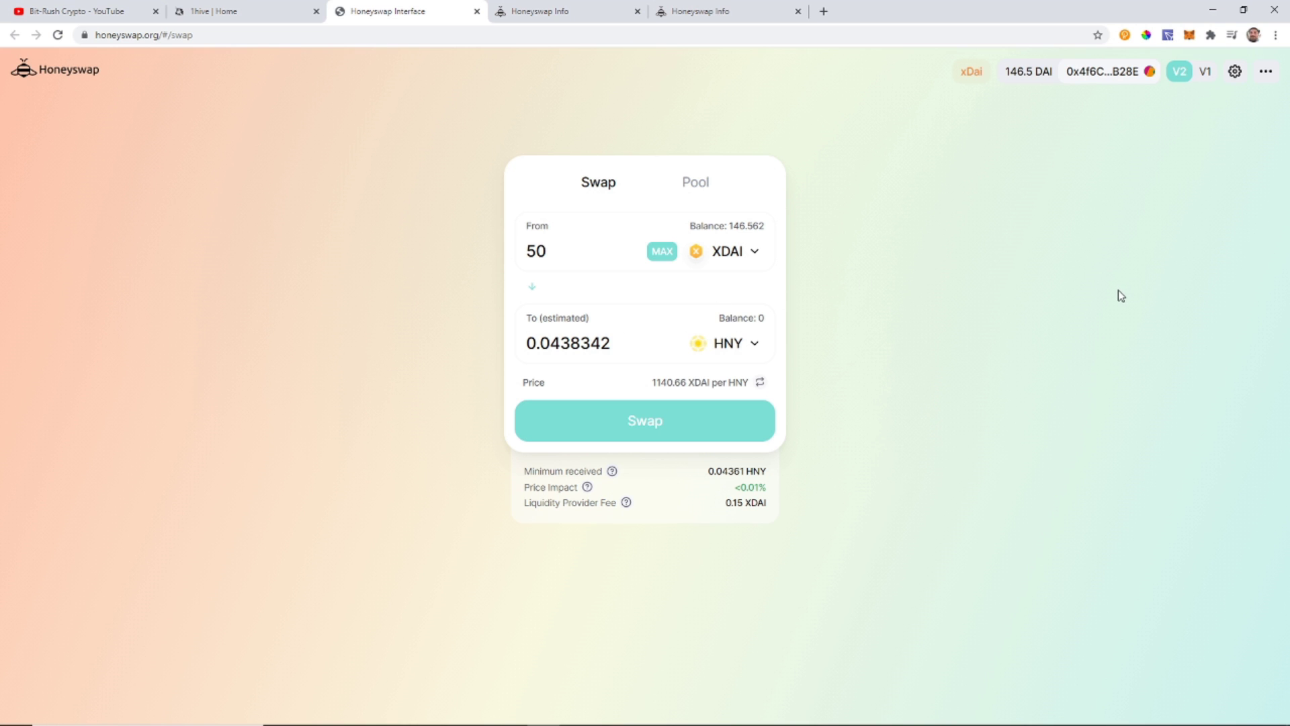
Submit the 50 XDAI to HNY swap, approve it in the MetaMask wallet and dismiss the submission notice
{"action": "left_click", "coordinate": [633, 423]}
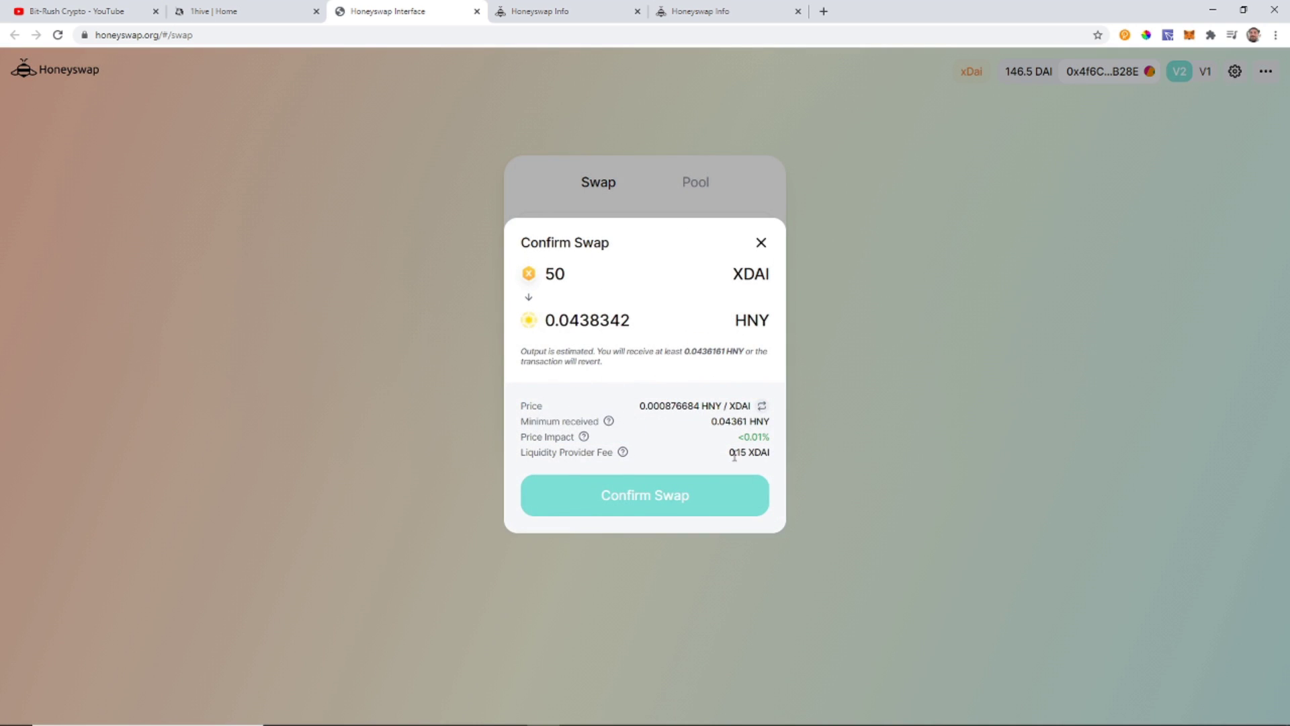
{"action": "left_click_drag", "start_coordinate": [731, 455], "coordinate": [743, 452]}
{"action": "left_click", "coordinate": [659, 505]}
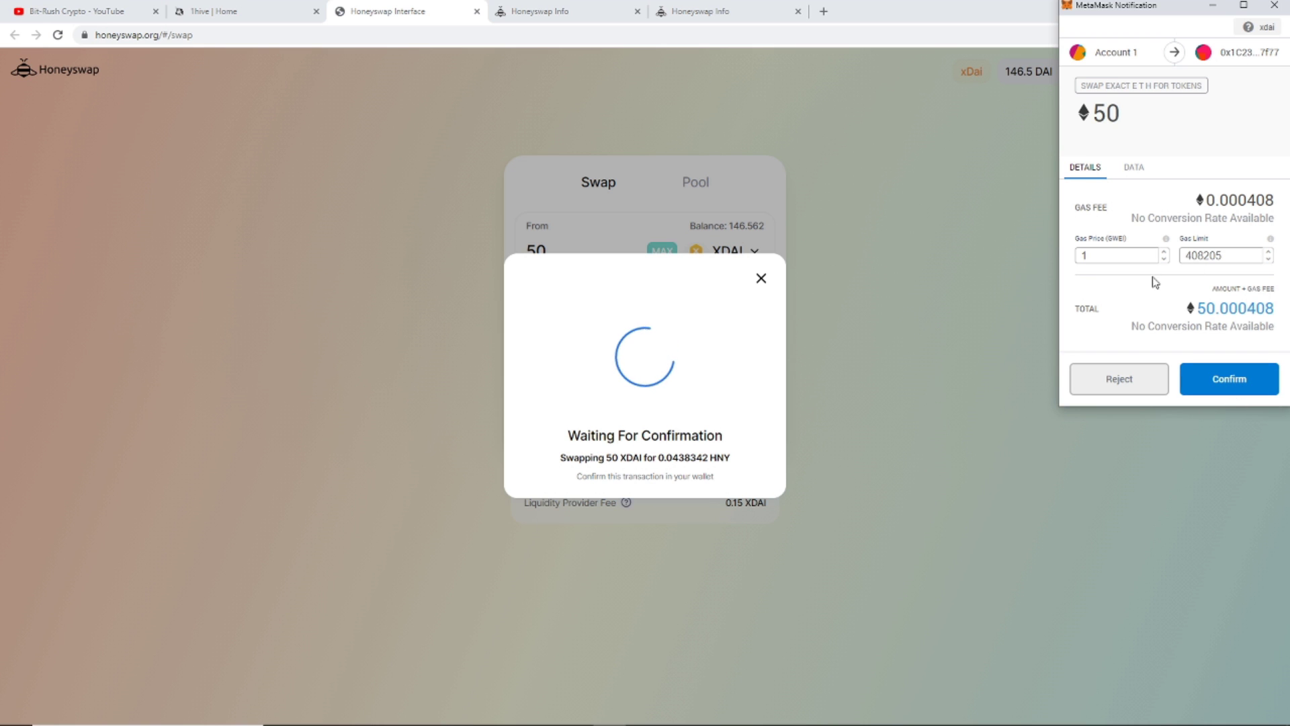
{"action": "left_click", "coordinate": [1229, 390]}
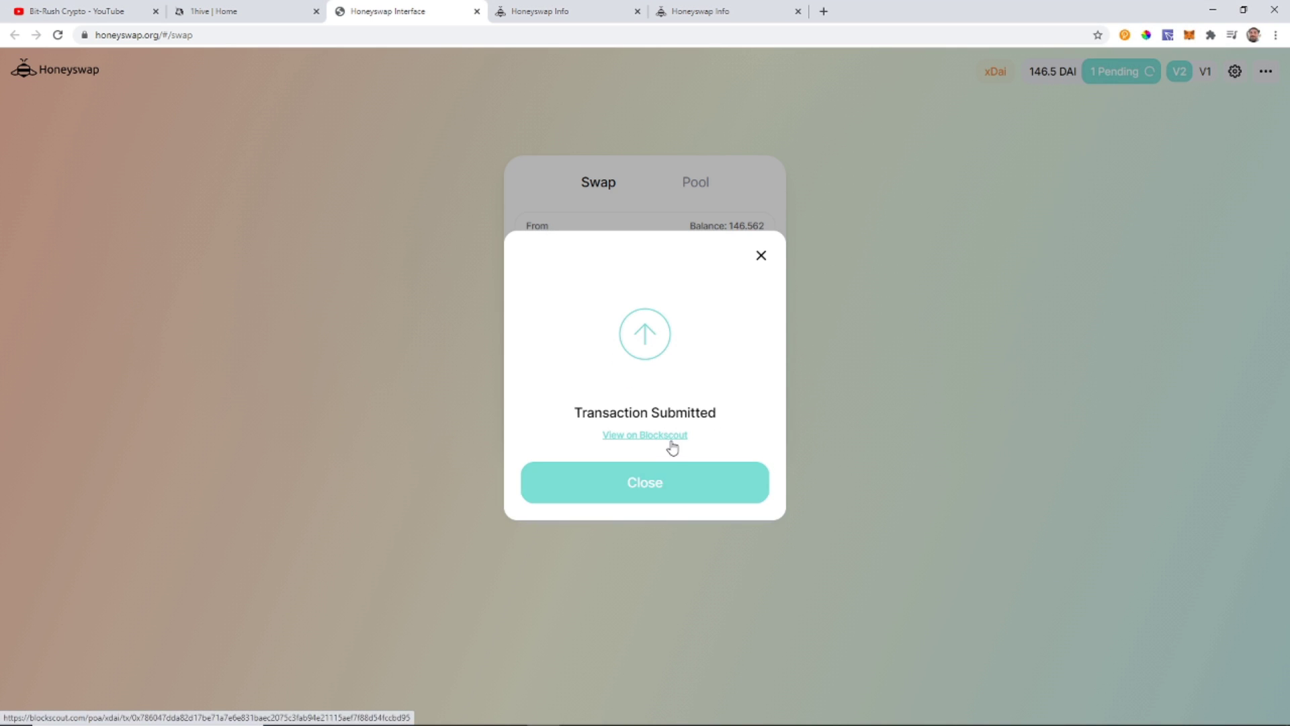
{"action": "left_click", "coordinate": [665, 483]}
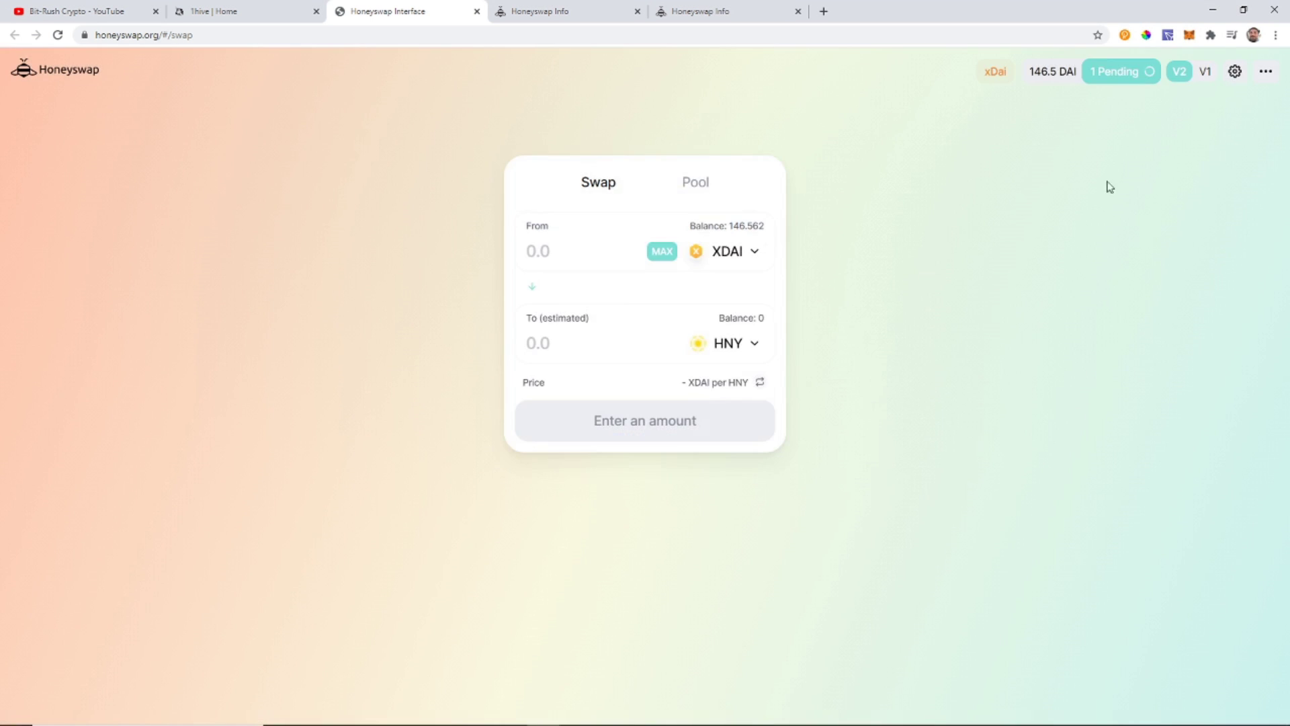
View the 50 XDAI swap from the account's recent transactions on Blockscout, and close the transaction page
{"action": "left_click", "coordinate": [1106, 79]}
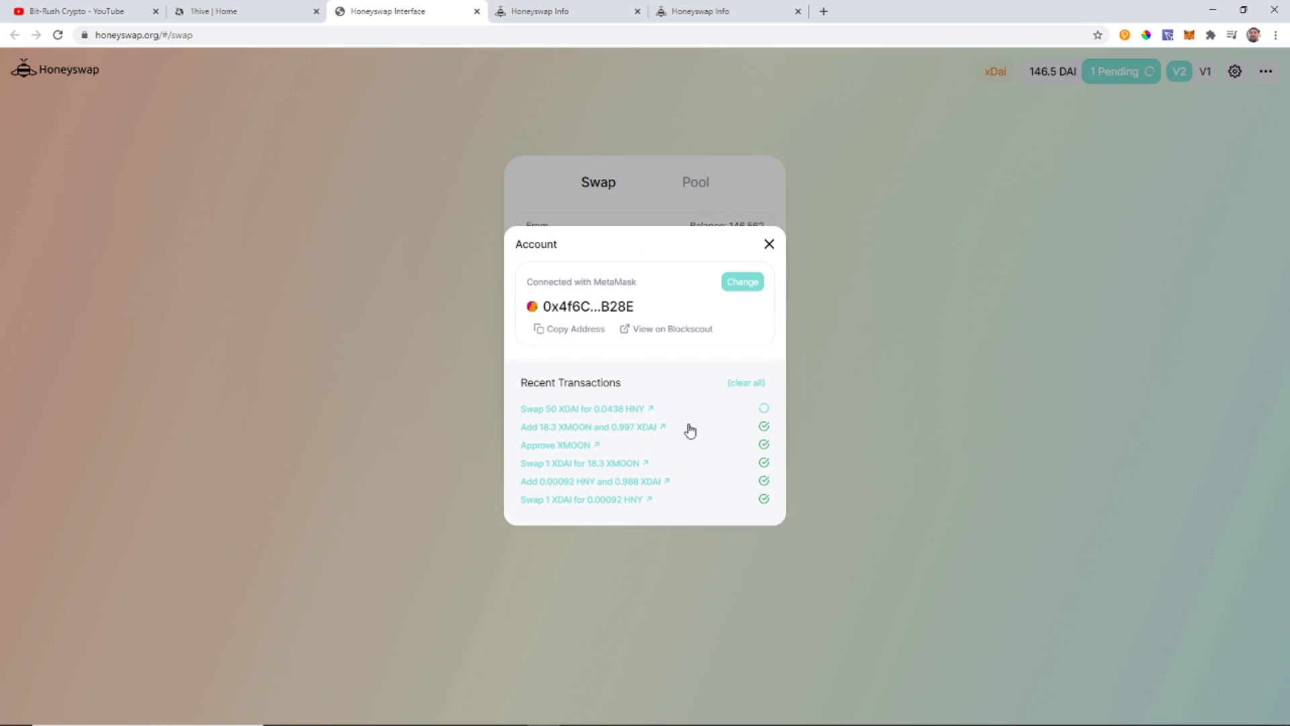
{"action": "left_click", "coordinate": [595, 408]}
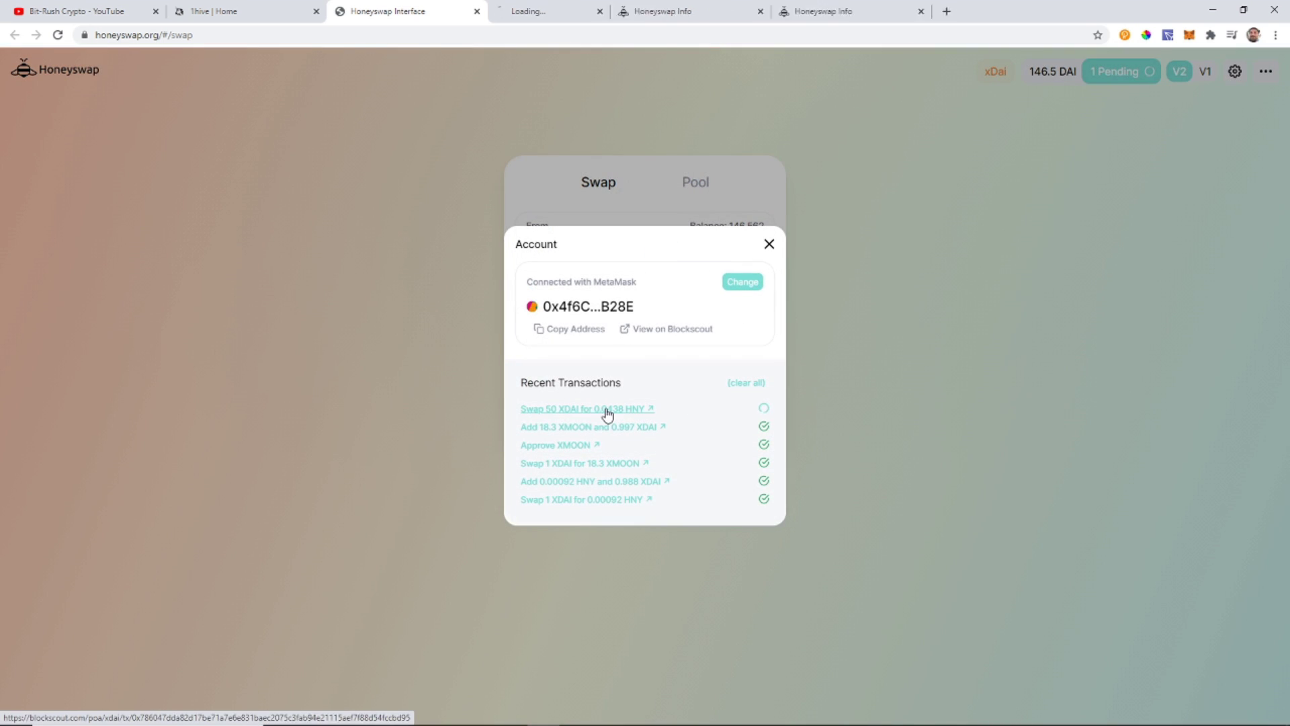
{"action": "left_click", "coordinate": [769, 244]}
{"action": "left_click", "coordinate": [583, 16]}
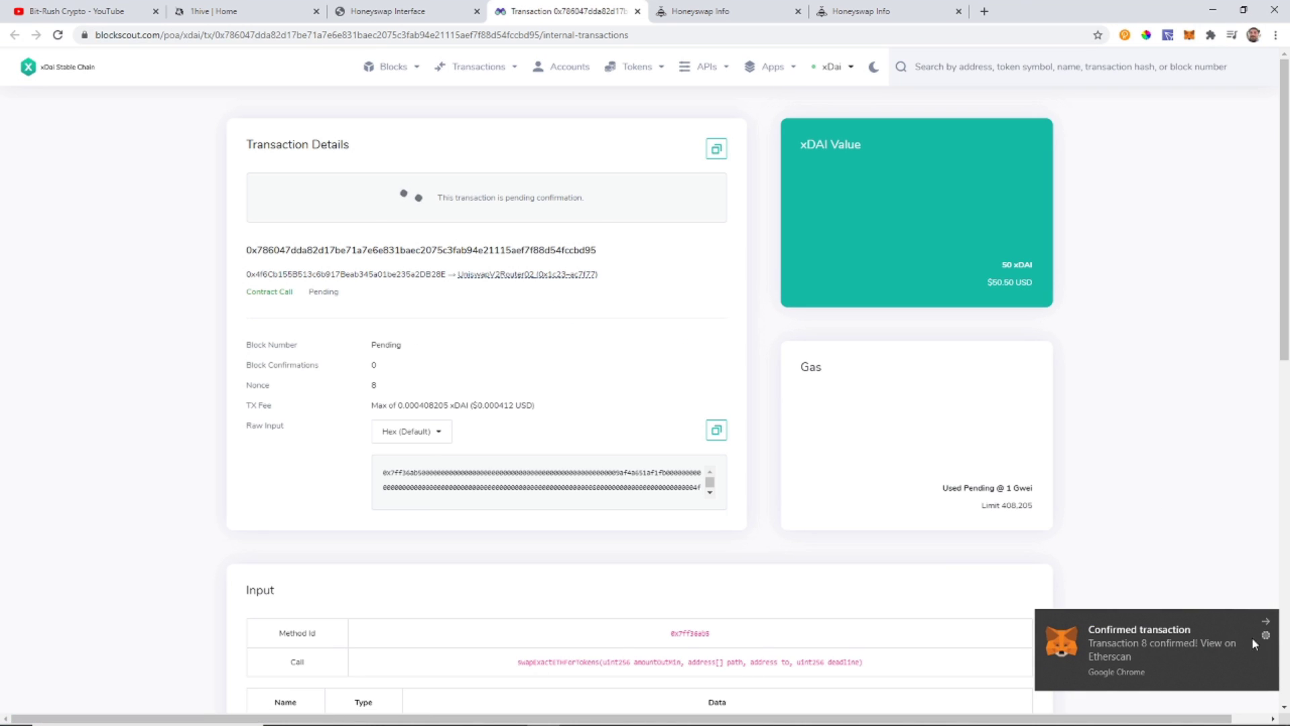
{"action": "left_click", "coordinate": [637, 12]}
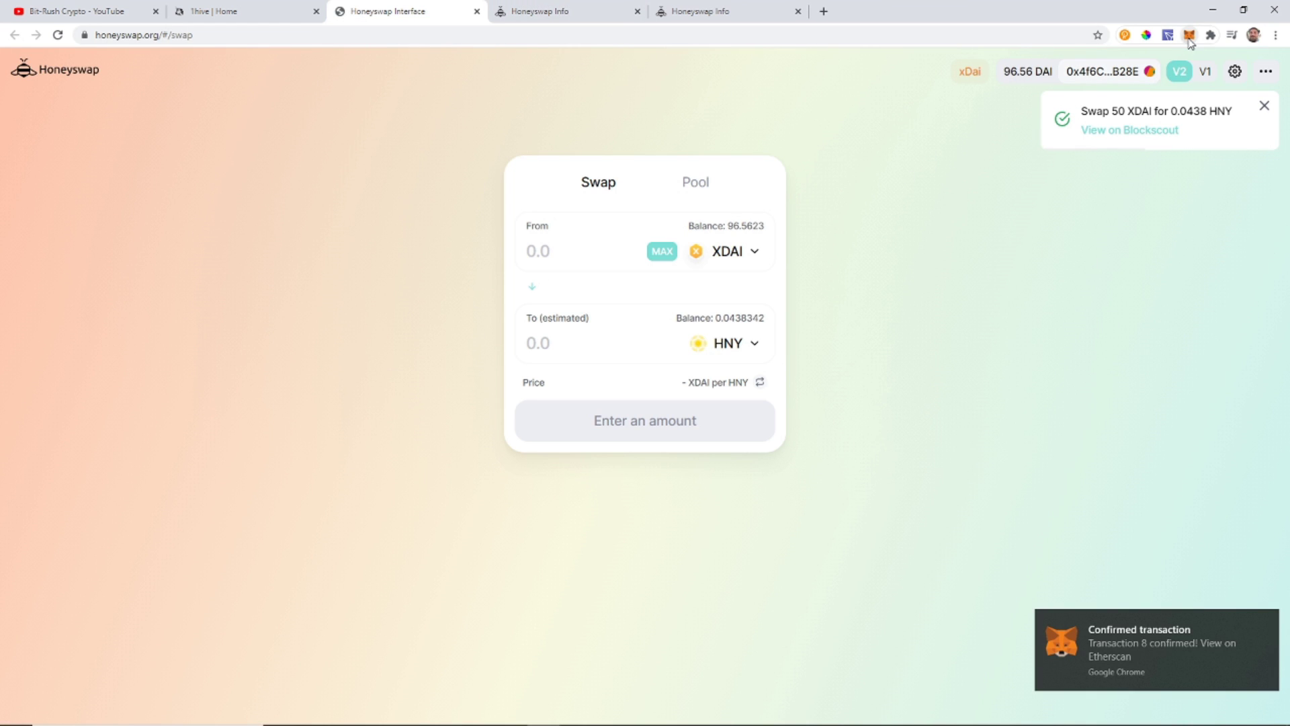
Check the token balances in the MetaMask wallet and open its form for adding a custom token
{"action": "left_click", "coordinate": [1189, 37]}
{"action": "scroll", "coordinate": [1118, 350], "scroll_direction": "down", "scroll_amount": 2}
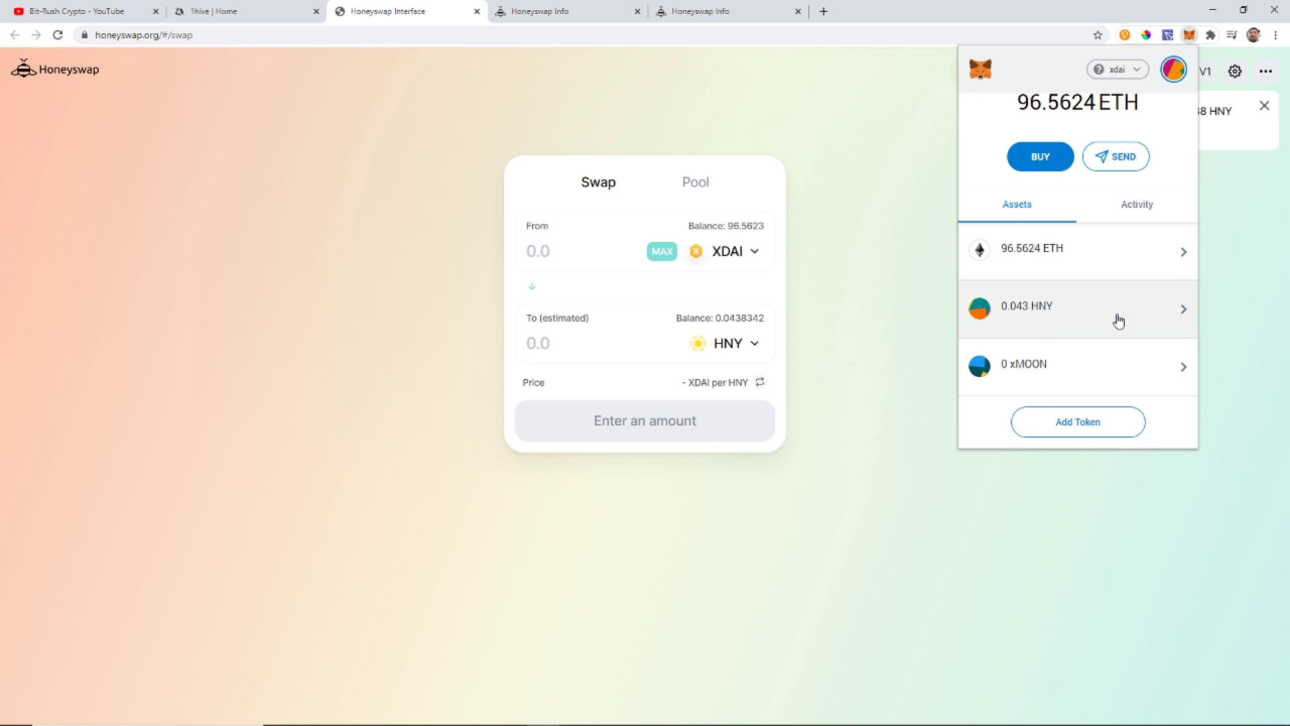
{"action": "left_click", "coordinate": [1075, 423]}
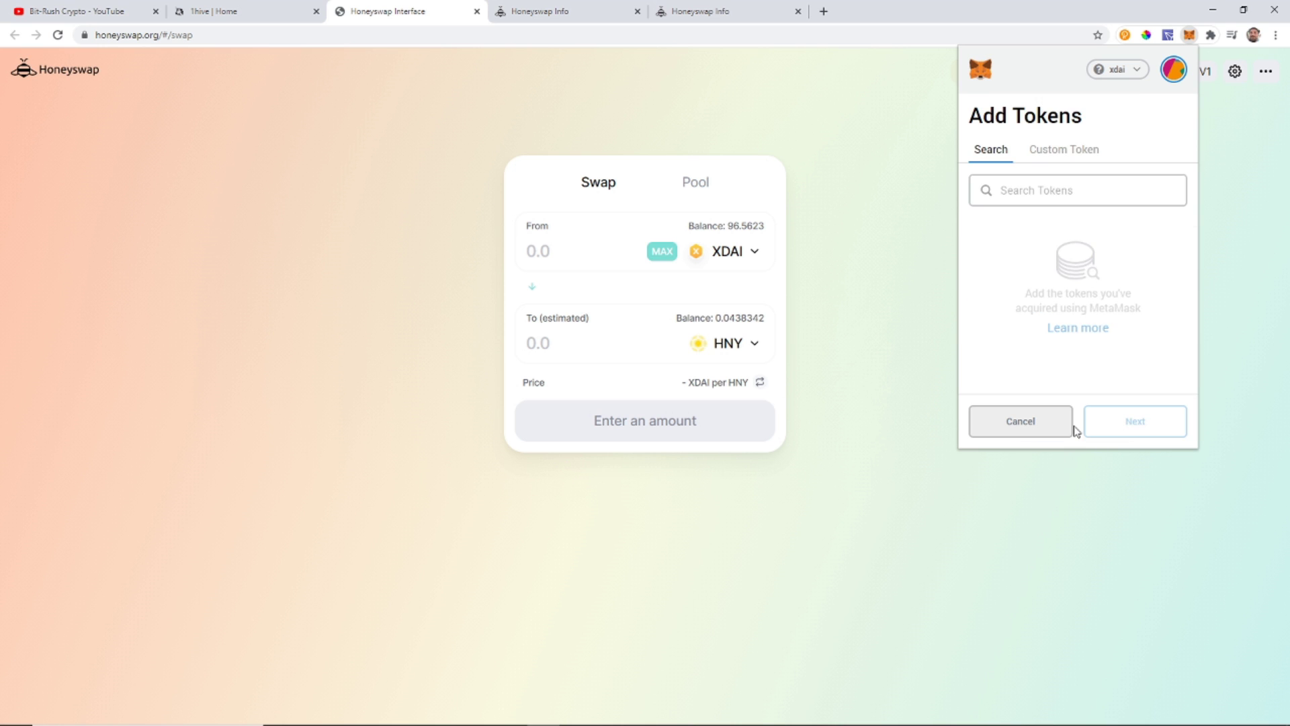
{"action": "left_click", "coordinate": [1061, 152]}
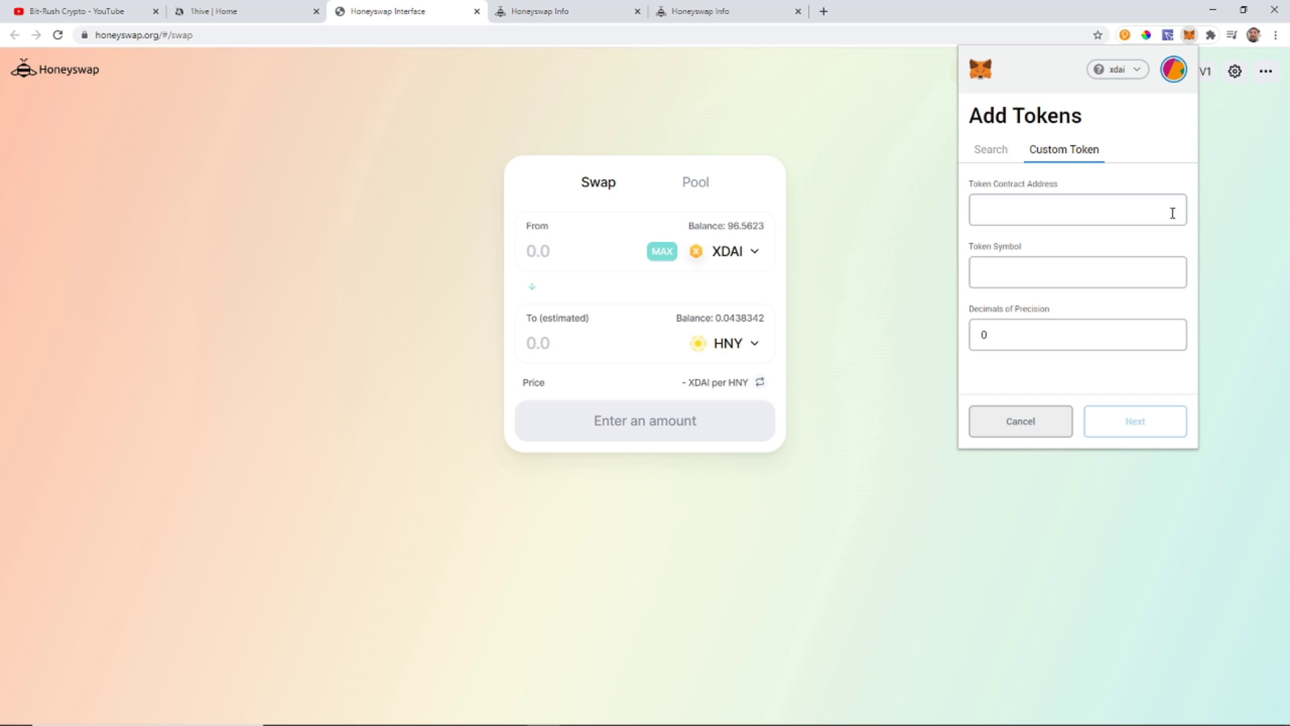
Locate the Honey token's contract address in its Honeyswap Analytics page URL, and return to the MetaMask balances
{"action": "left_click", "coordinate": [530, 12]}
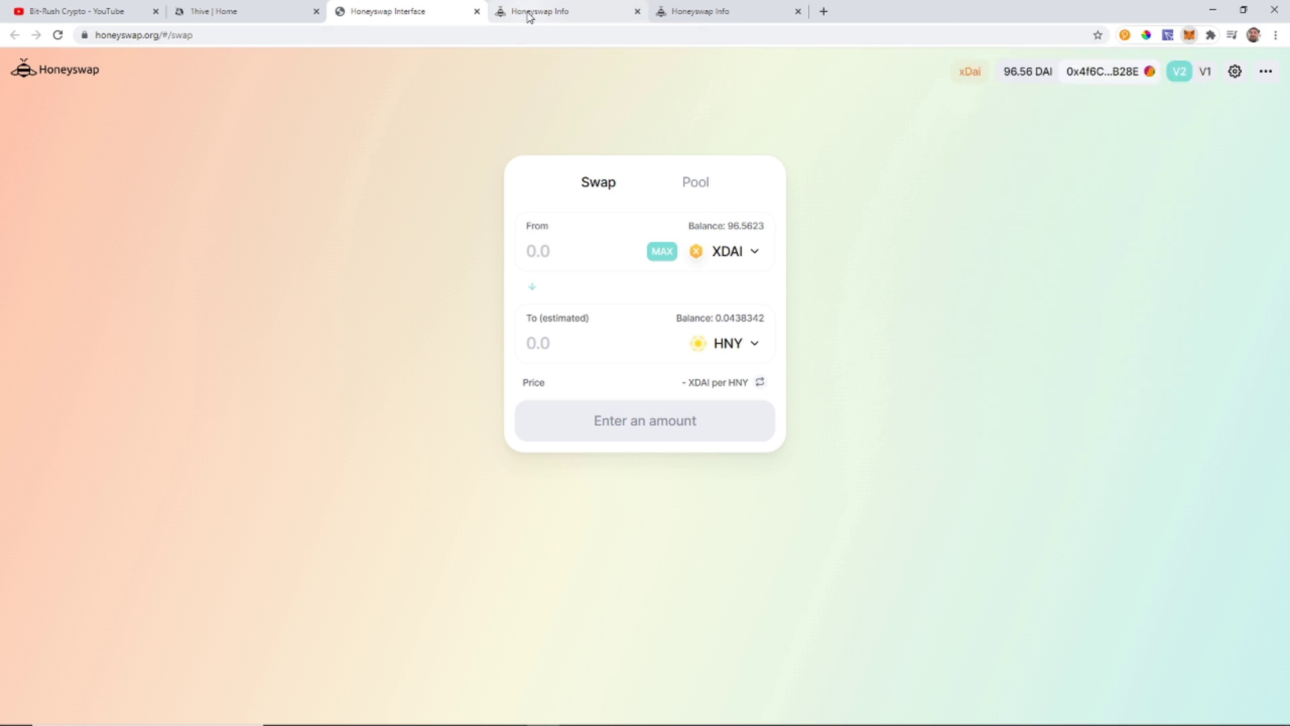
{"action": "left_click", "coordinate": [310, 178]}
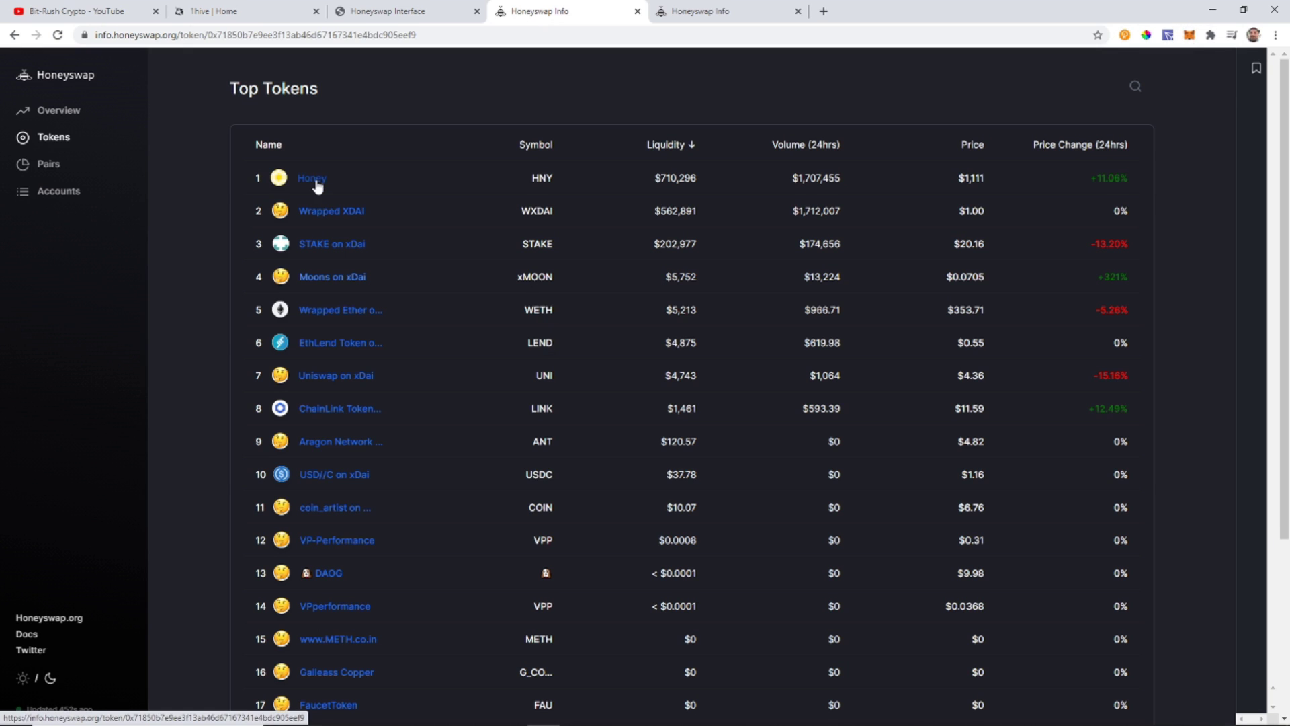
{"action": "double_click", "coordinate": [209, 35]}
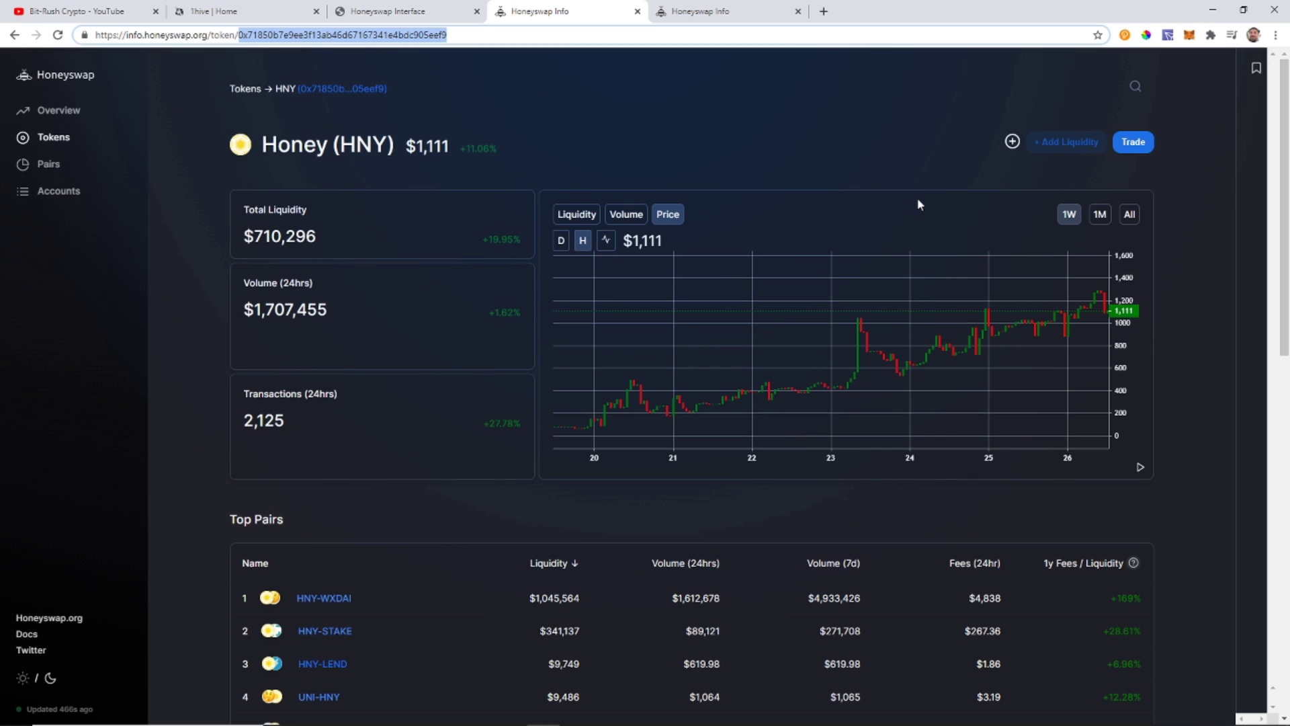
{"action": "key", "text": "ctrl+w"}
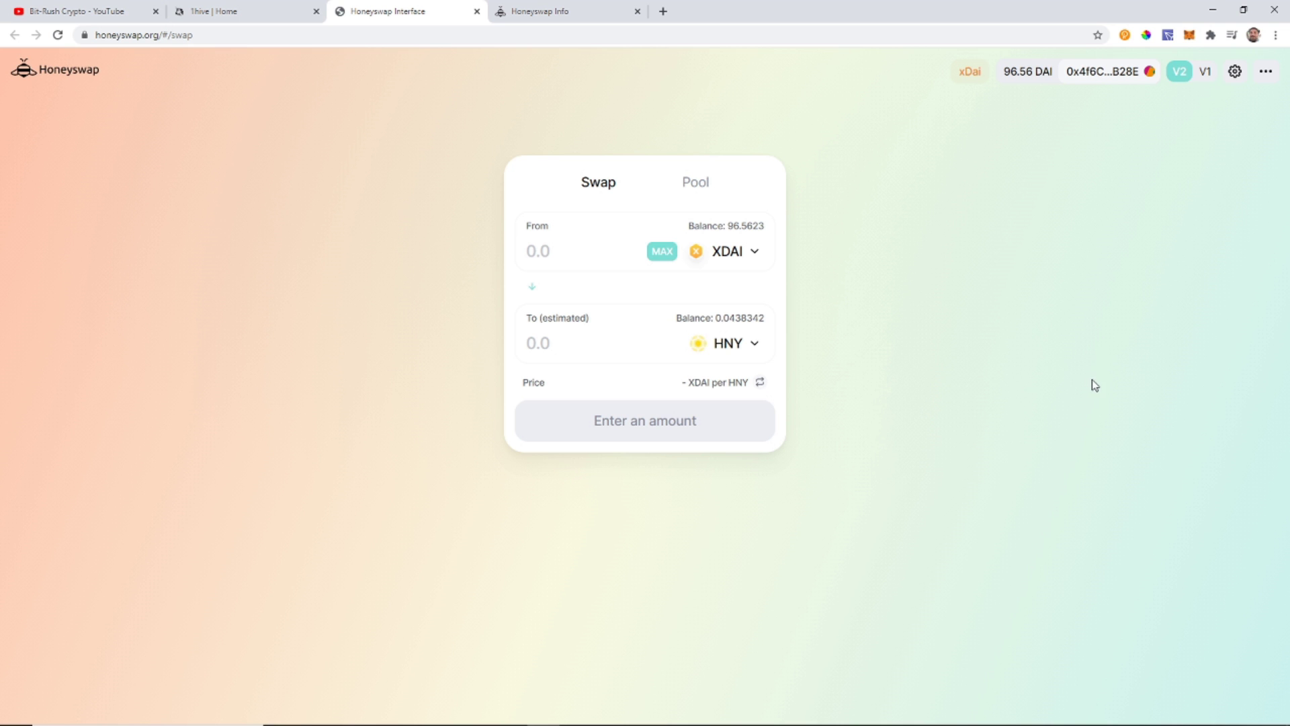
{"action": "left_click", "coordinate": [1189, 35]}
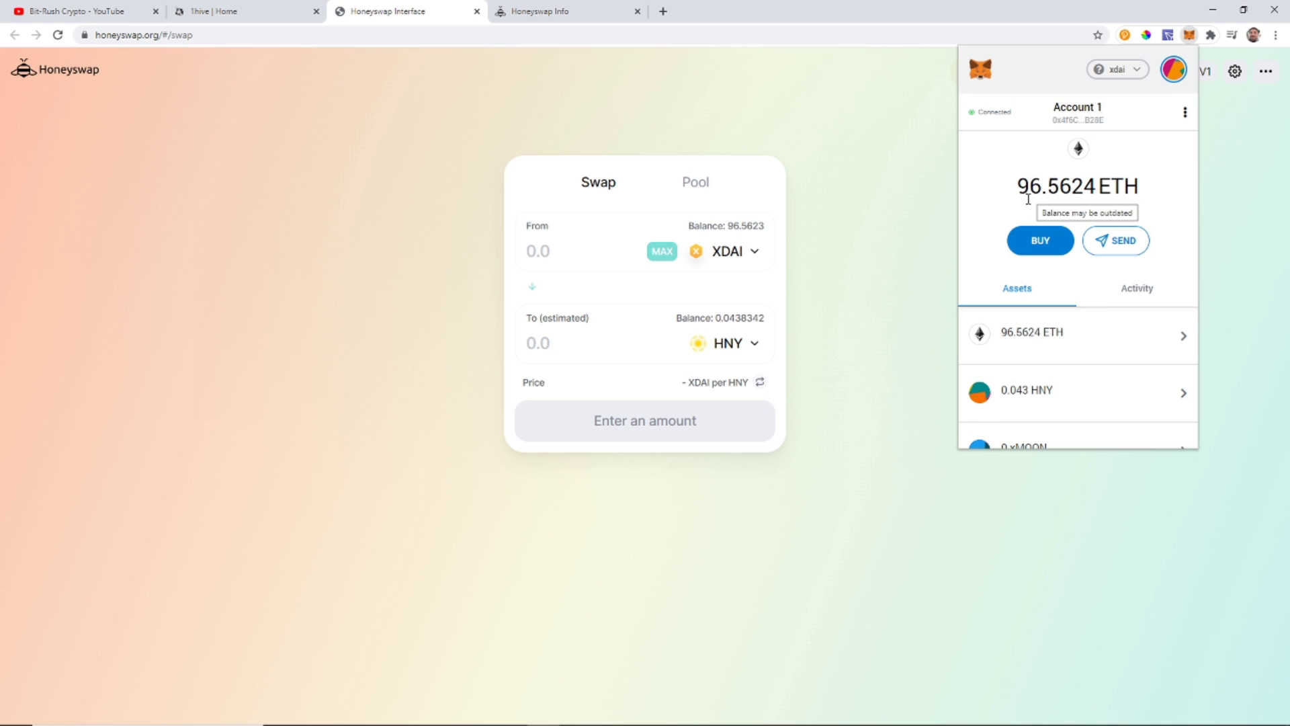
Try to set up a swap of 40 XDAI for XMOON
{"action": "left_click", "coordinate": [726, 353]}
{"action": "scroll", "coordinate": [664, 395], "scroll_direction": "down", "scroll_amount": 1}
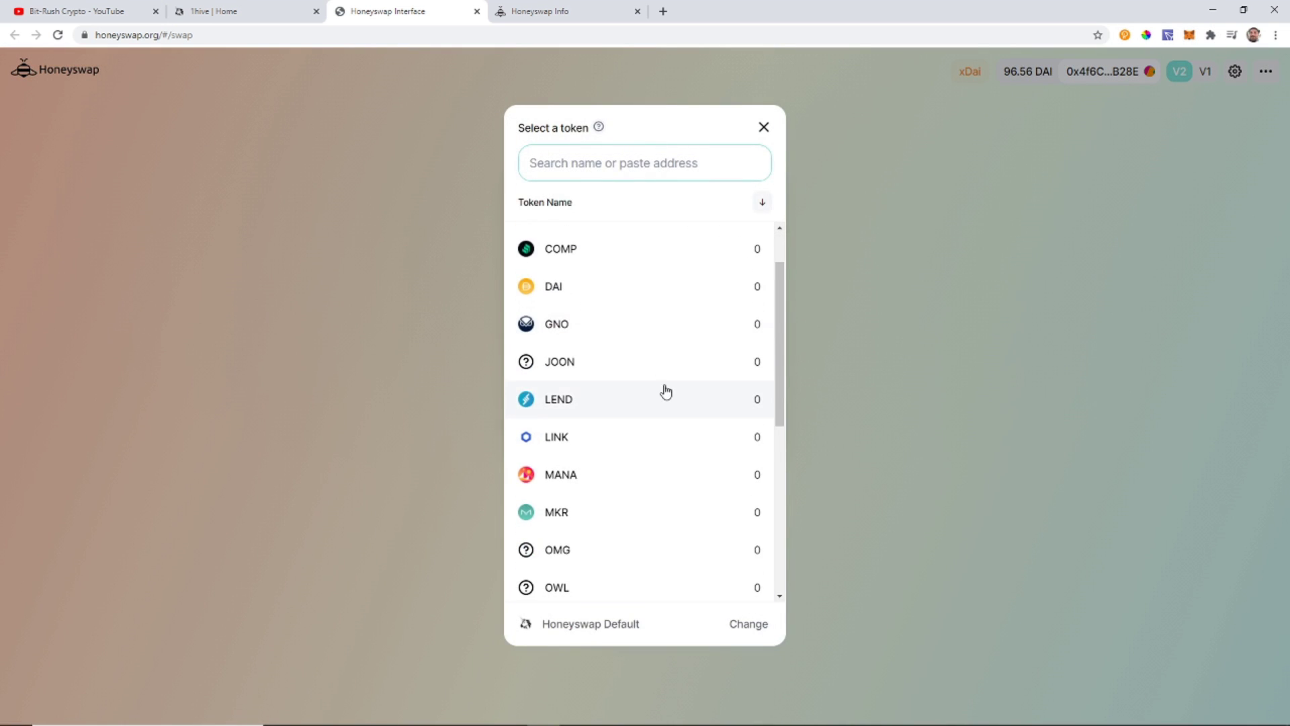
{"action": "scroll", "coordinate": [607, 365], "scroll_direction": "down", "scroll_amount": 5}
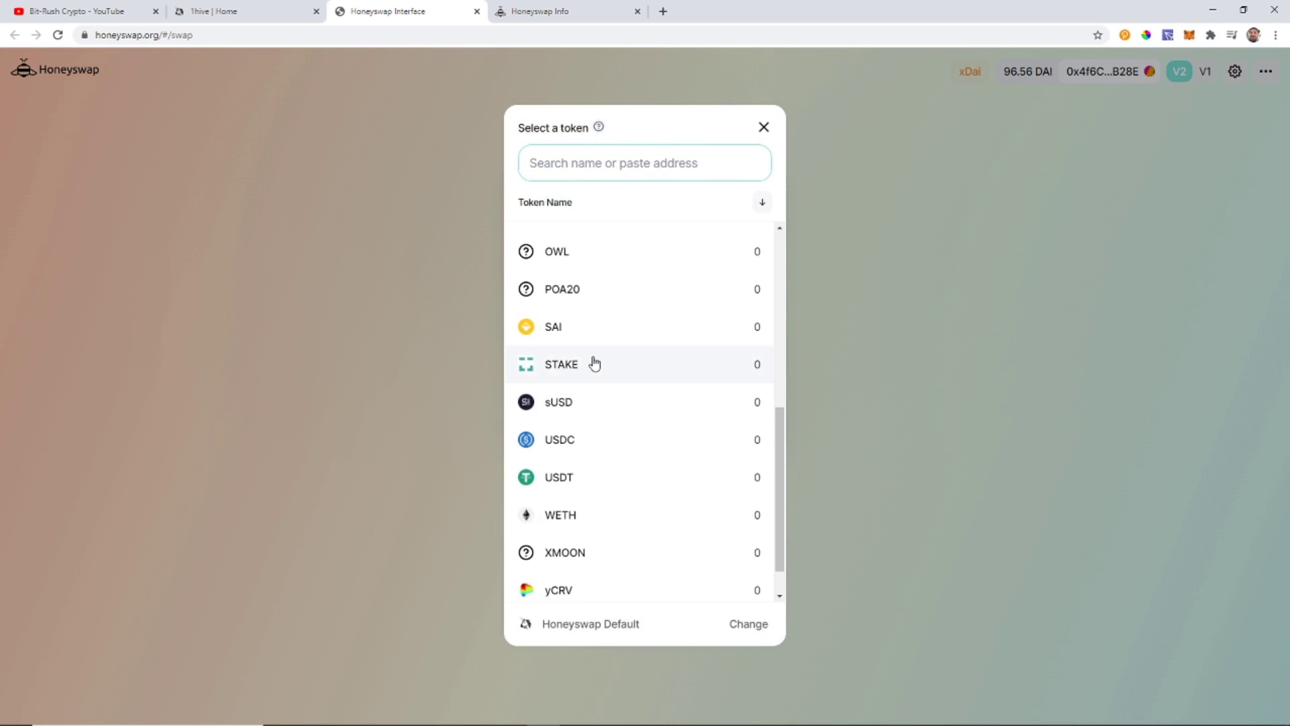
{"action": "left_click", "coordinate": [564, 511]}
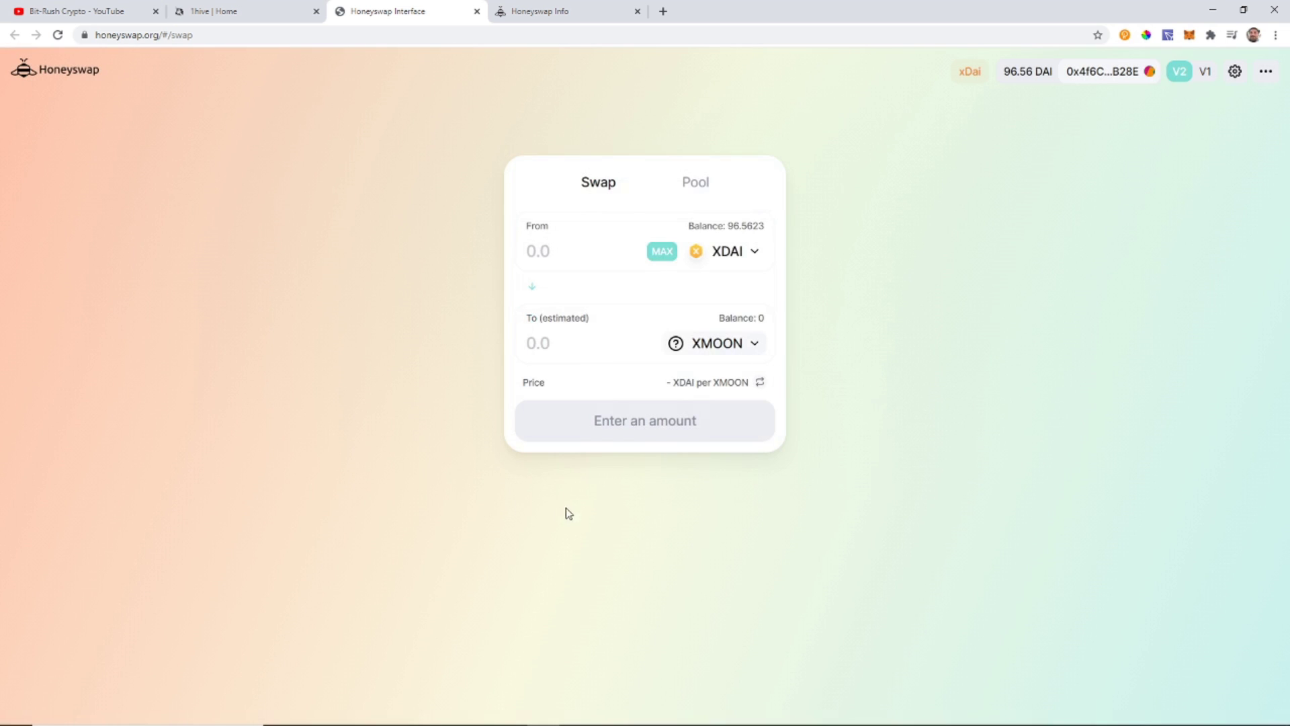
{"action": "left_click", "coordinate": [543, 246]}
{"action": "type", "text": "40"}
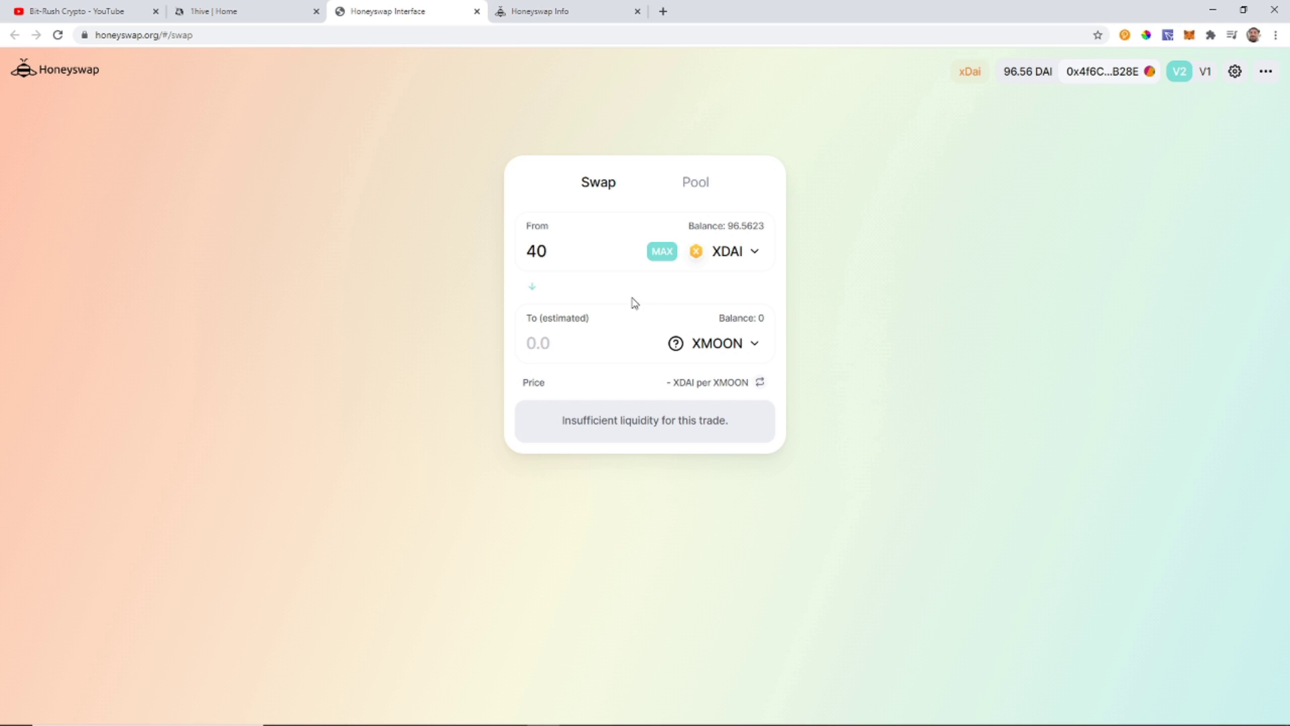
Review the XDAI, HNY and xMOON balances in the MetaMask wallet
{"action": "left_click", "coordinate": [1190, 36]}
{"action": "scroll", "coordinate": [1082, 316], "scroll_direction": "down", "scroll_amount": 2}
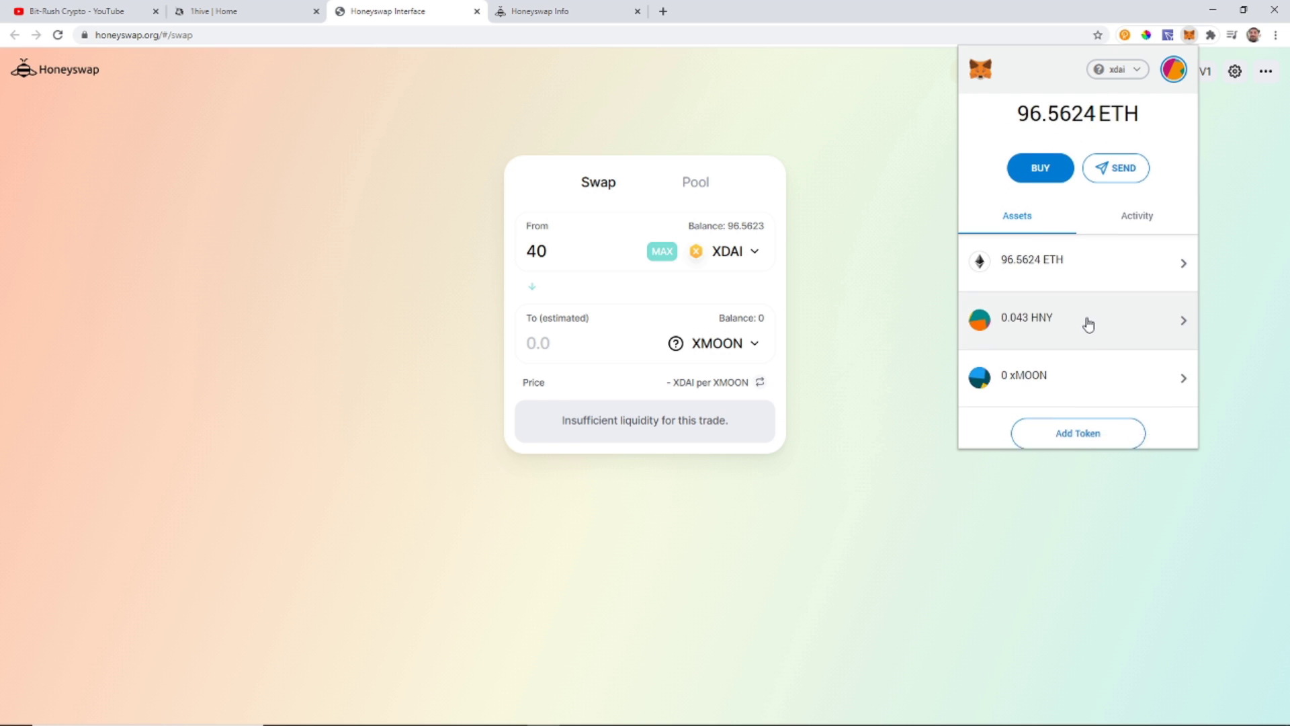
{"action": "left_click", "coordinate": [901, 311]}
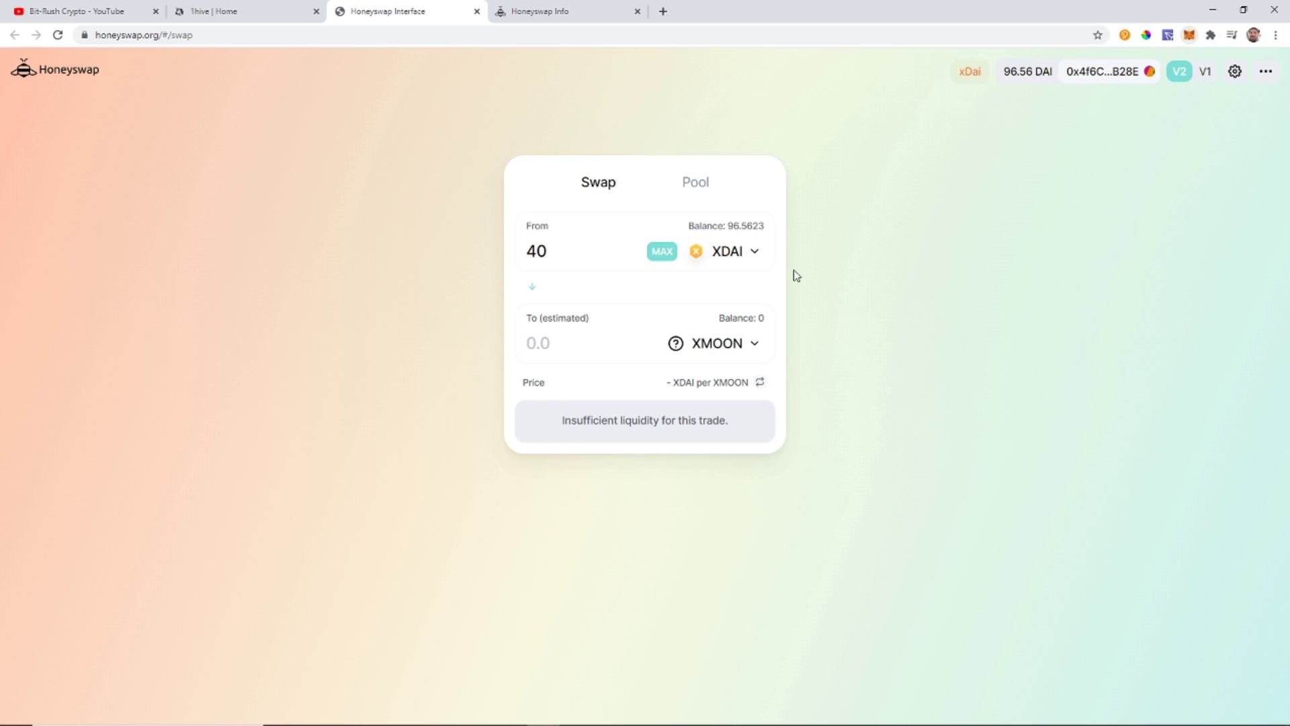
Try the maximum XDAI amount for the XMOON swap, and reload the swap page
{"action": "left_click", "coordinate": [661, 252]}
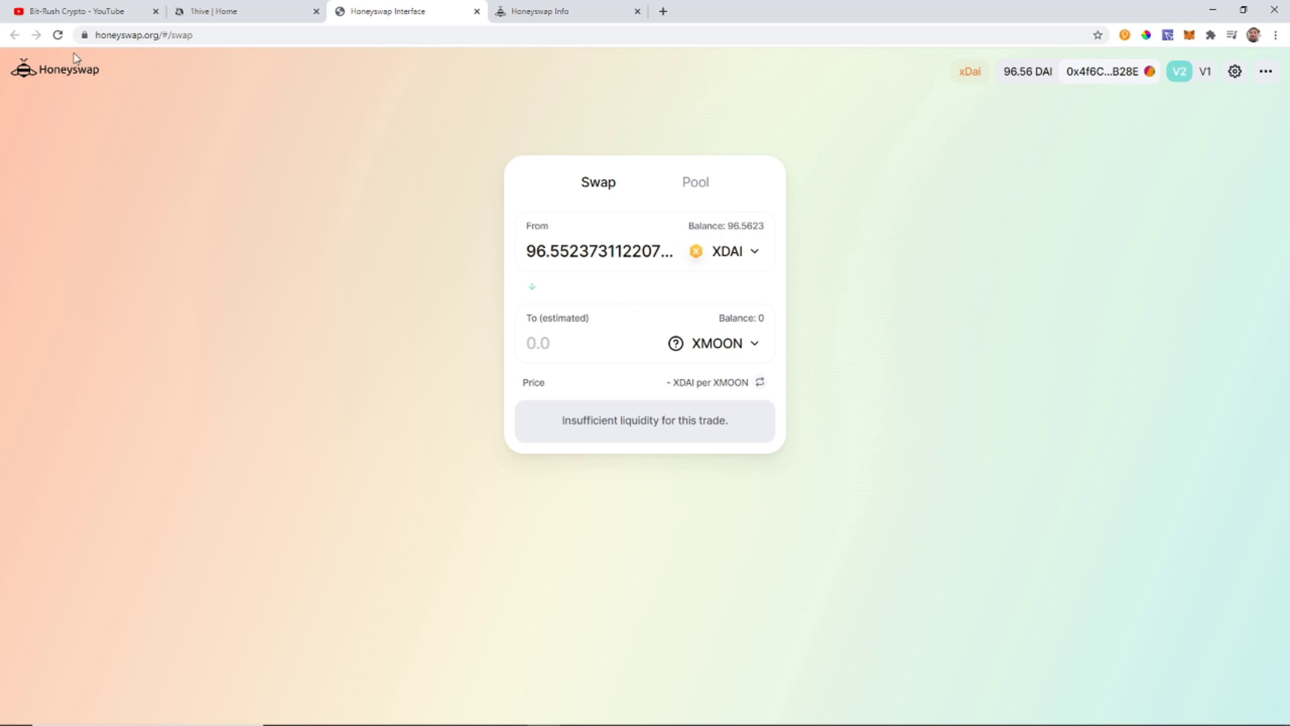
{"action": "left_click", "coordinate": [58, 37]}
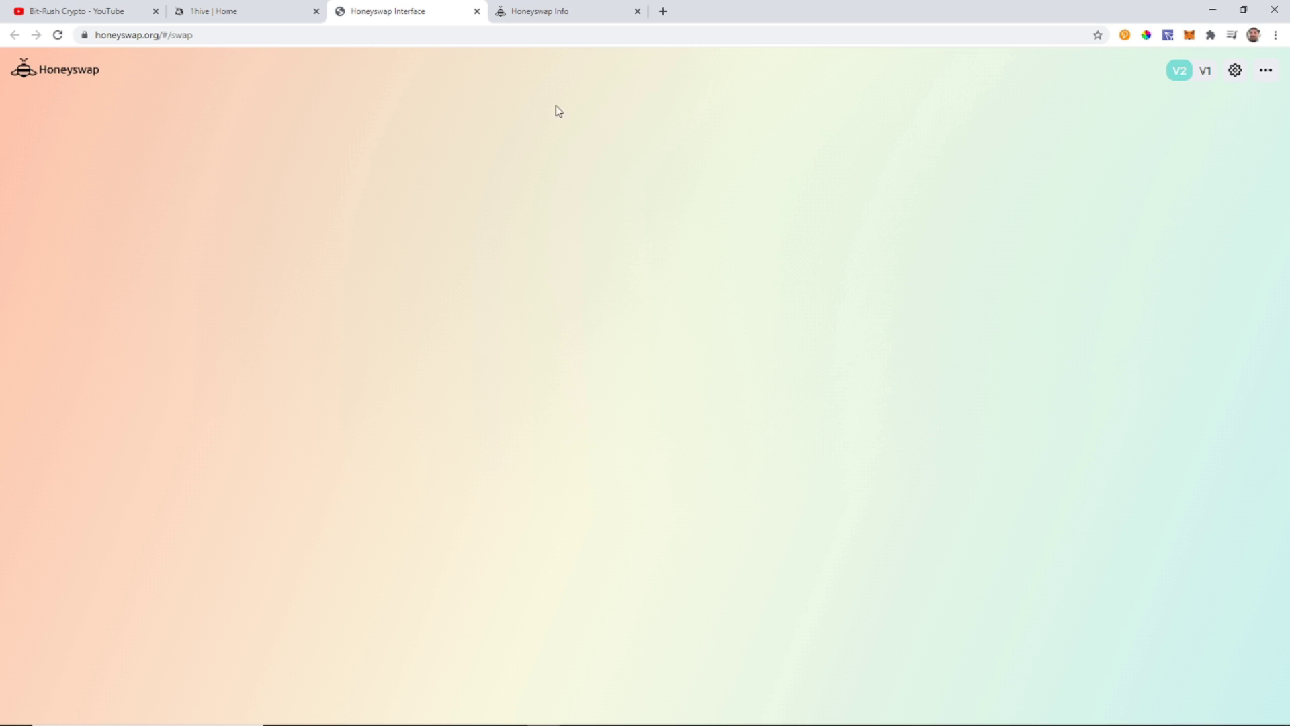
{"action": "left_click", "coordinate": [60, 39]}
{"action": "left_click", "coordinate": [59, 39]}
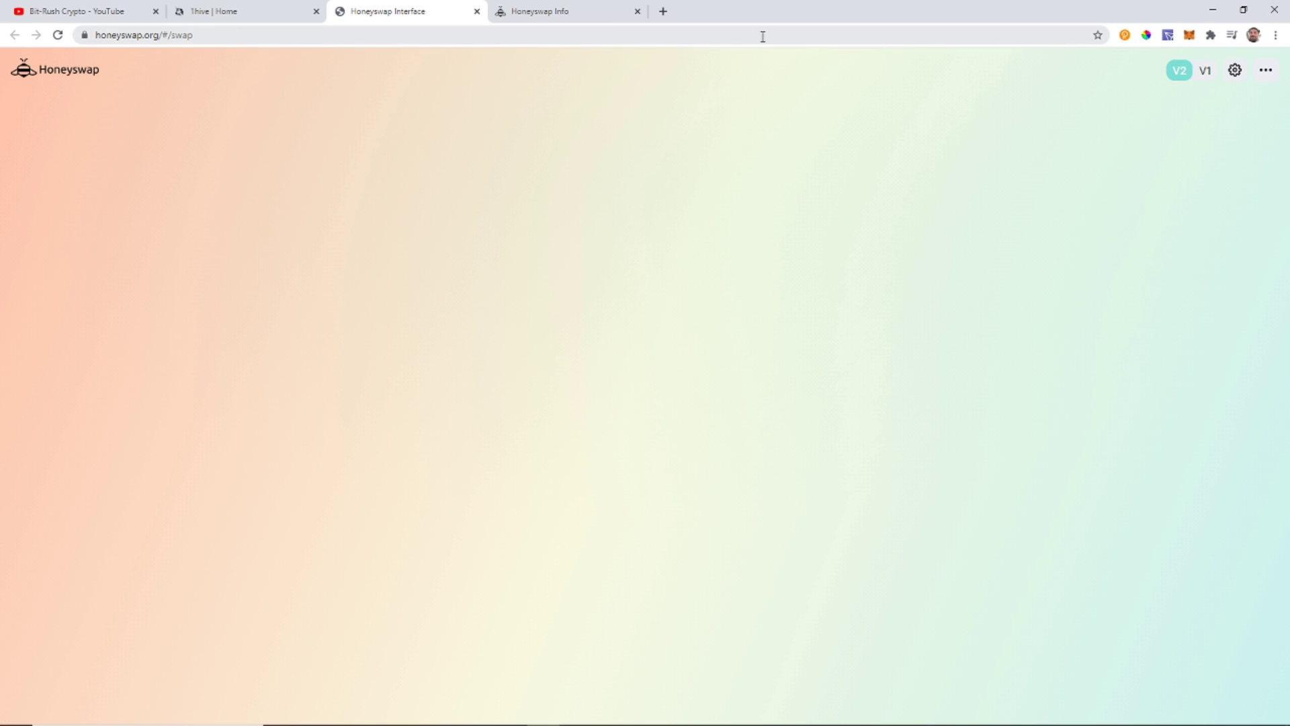
Close the swap page, and open Honeyswap Analytics from the 1Hive home page to examine the top tokens and pairs
{"action": "left_click", "coordinate": [478, 12]}
{"action": "left_click", "coordinate": [277, 17]}
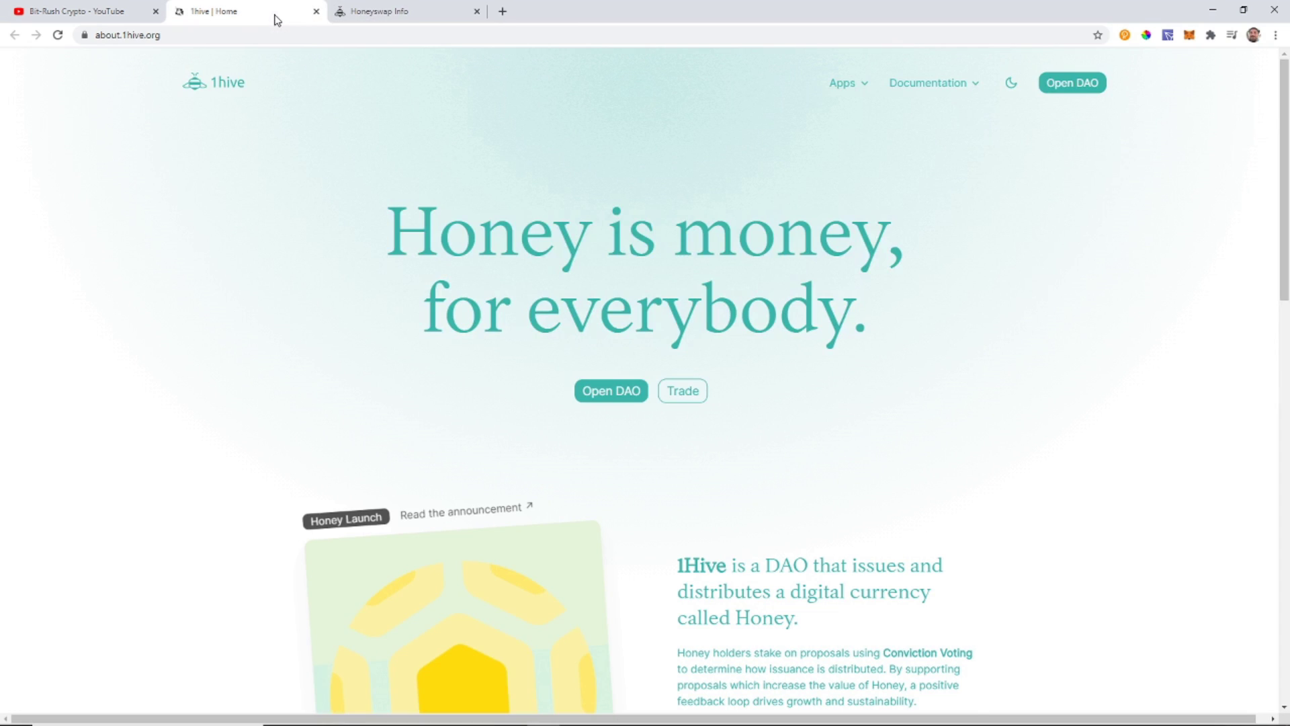
{"action": "mouse_move", "coordinate": [844, 83]}
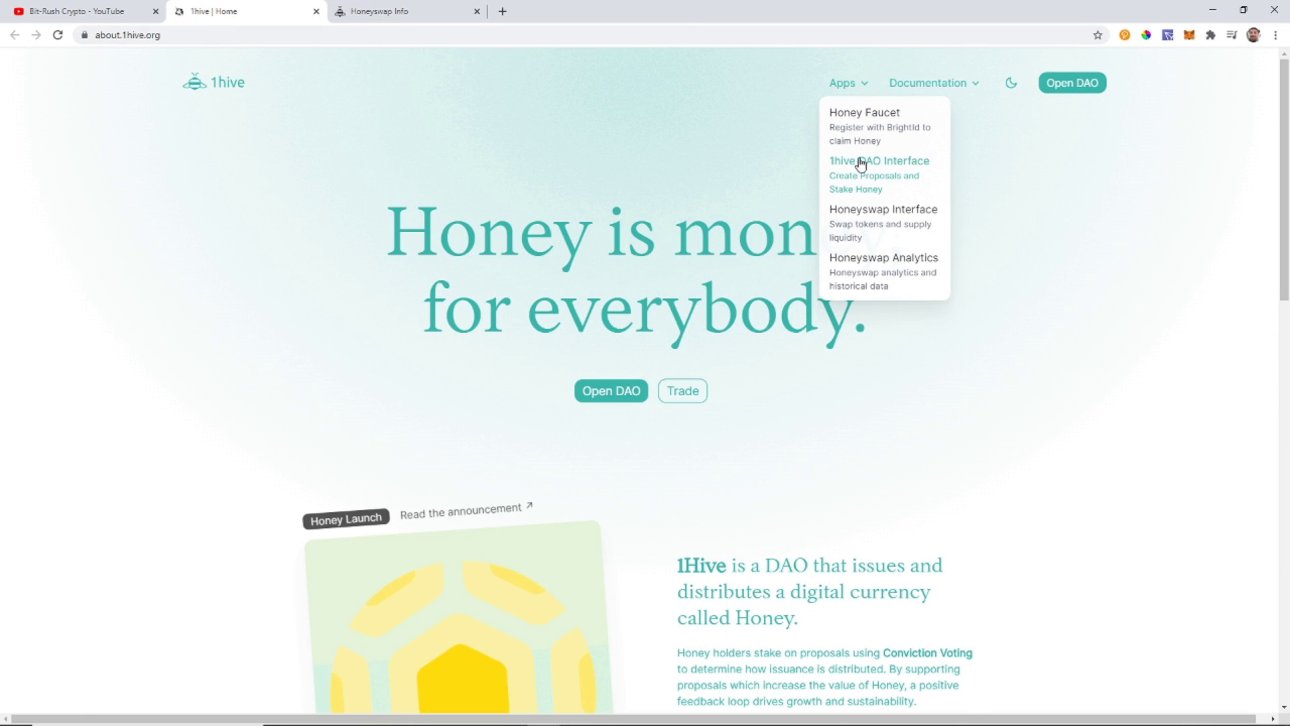
{"action": "left_click", "coordinate": [855, 274]}
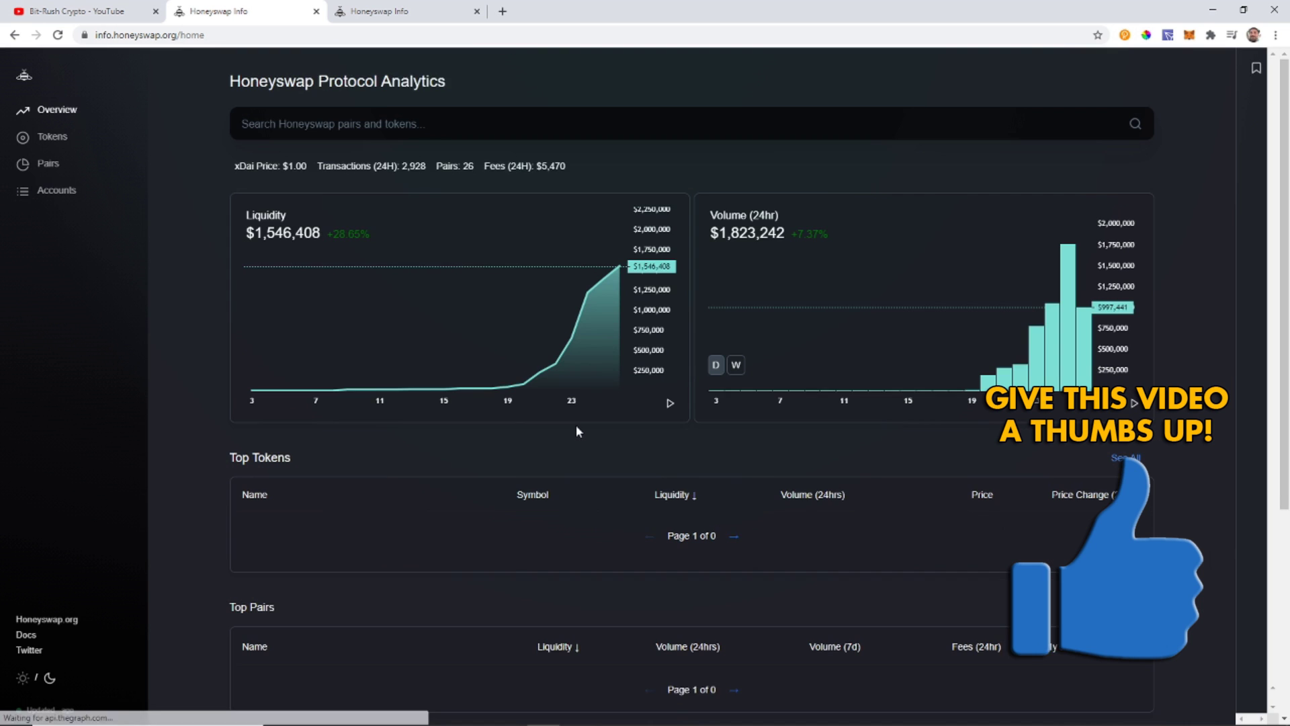
{"action": "scroll", "coordinate": [575, 424], "scroll_direction": "down", "scroll_amount": 8}
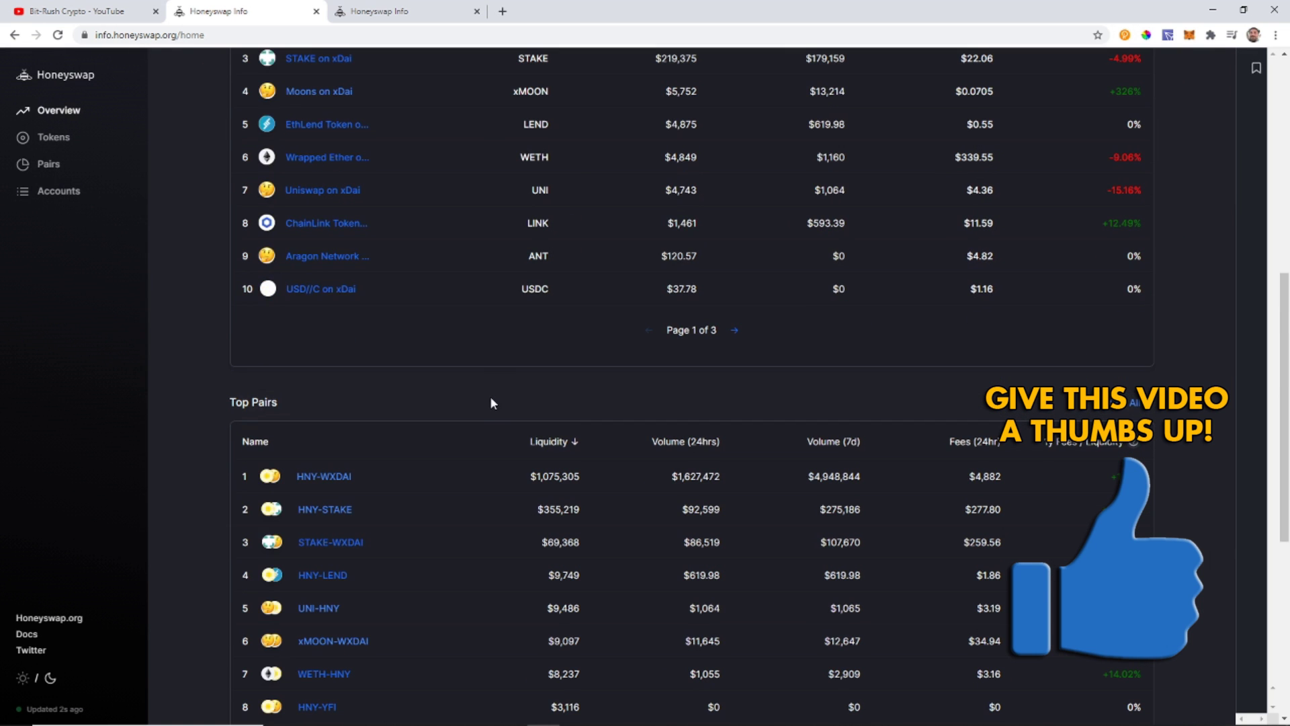
{"action": "scroll", "coordinate": [484, 389], "scroll_direction": "up", "scroll_amount": 3}
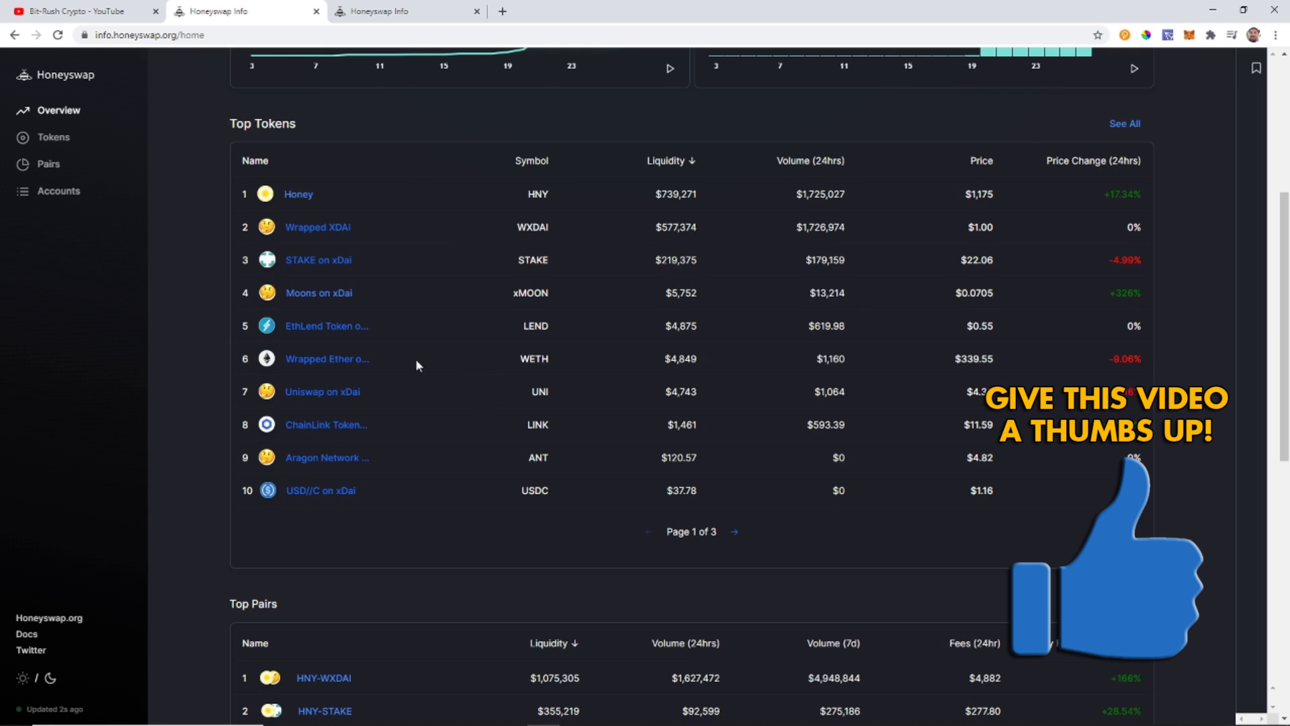
Start a trade for Moons on xDai (xMOON) from its analytics token page and acknowledge the token import warning
{"action": "left_click", "coordinate": [310, 293]}
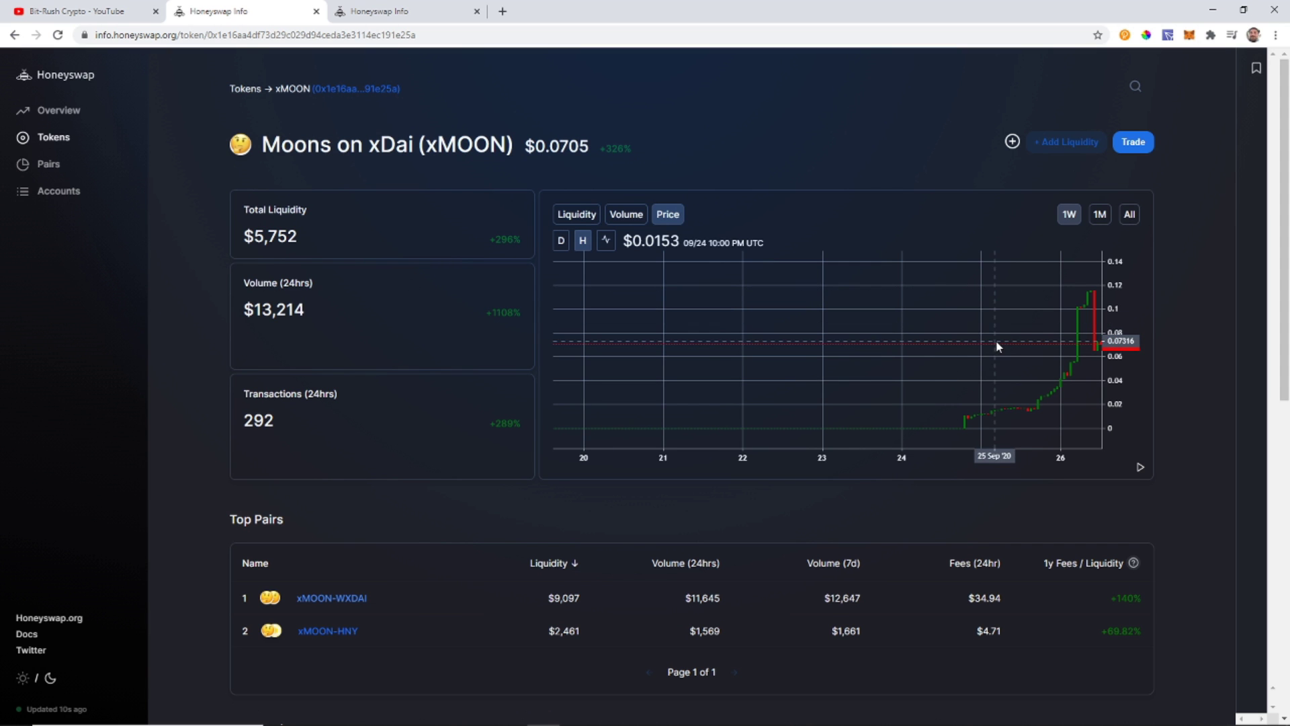
{"action": "left_click", "coordinate": [1133, 143]}
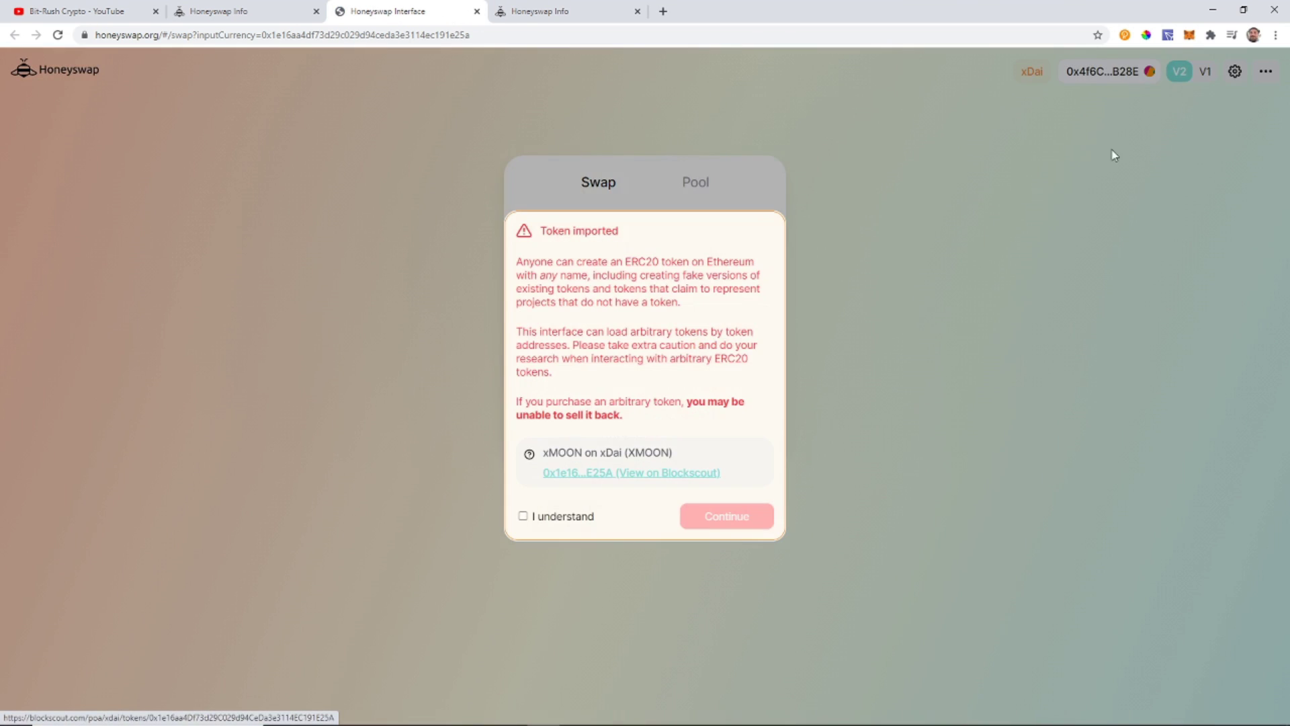
{"action": "left_click", "coordinate": [523, 516]}
{"action": "left_click", "coordinate": [755, 523]}
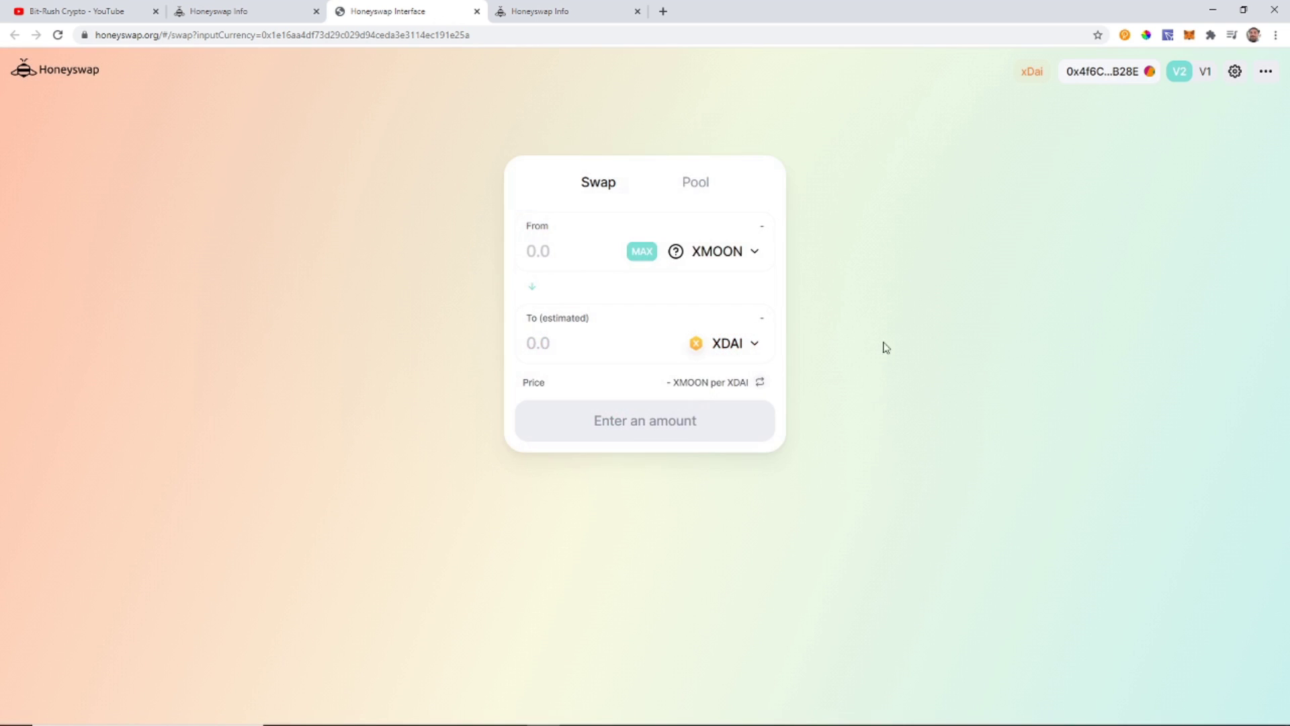
Reverse the swap direction to XDAI for XMOON and set the XDAI amount to 40
{"action": "left_click", "coordinate": [535, 291]}
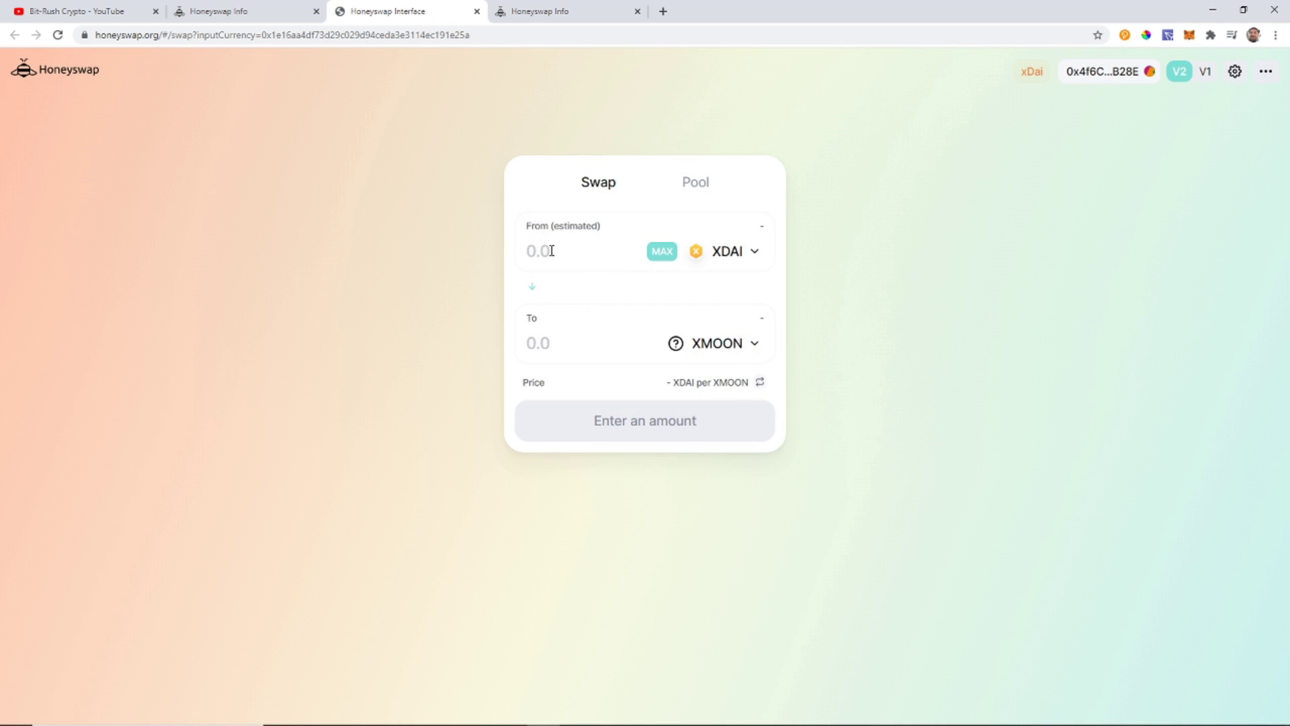
{"action": "left_click", "coordinate": [552, 251]}
{"action": "type", "text": "40"}
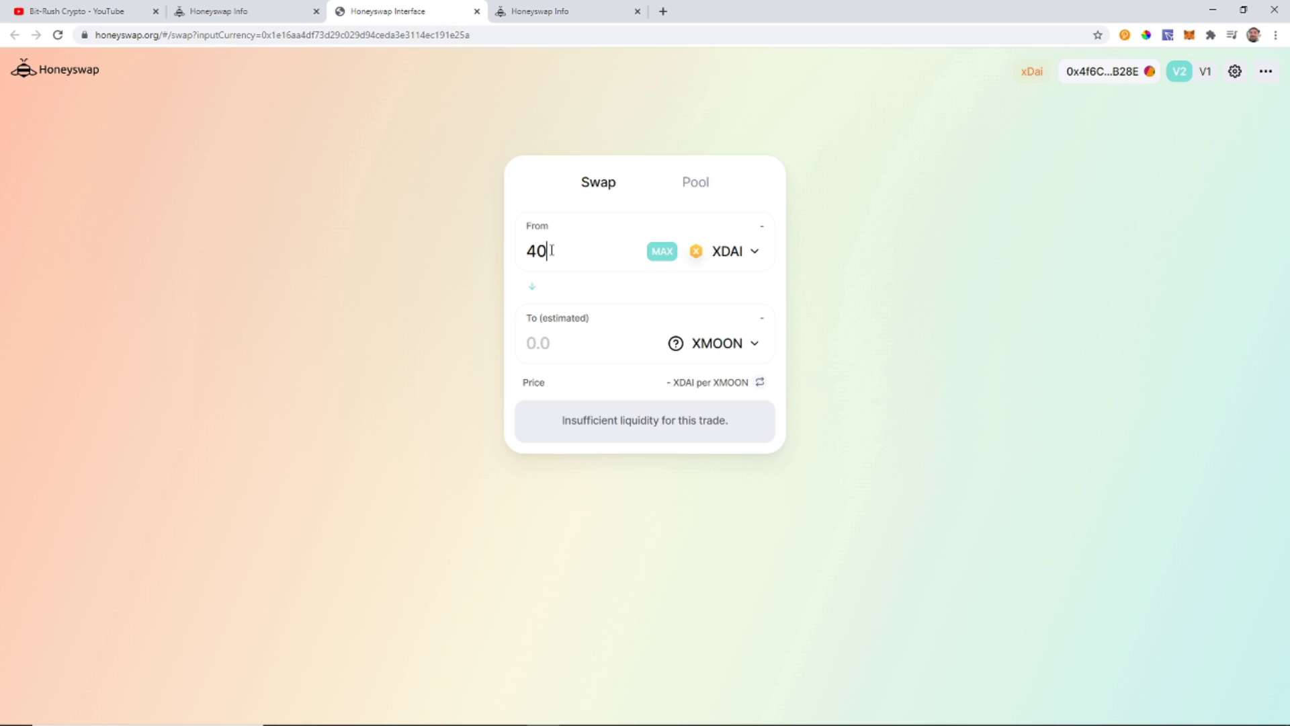
Check the token balances in the swap's token list and in the MetaMask wallet
{"action": "left_click", "coordinate": [757, 345]}
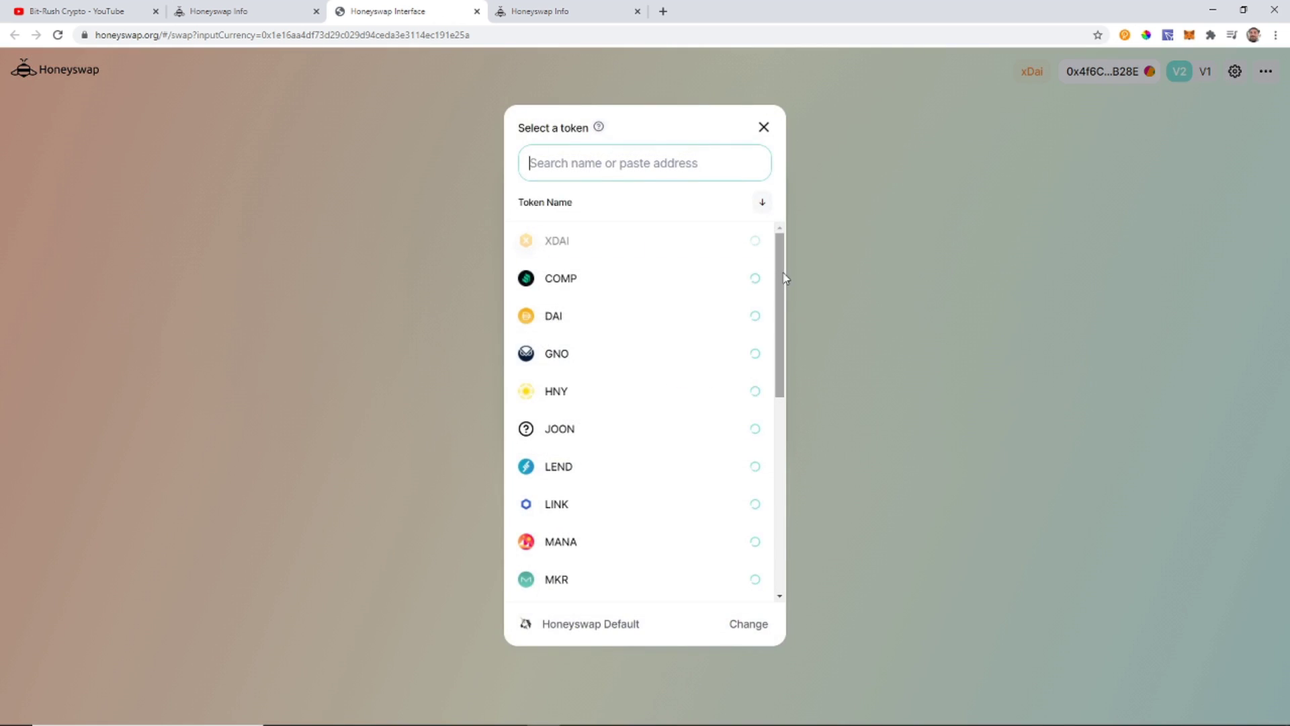
{"action": "left_click_drag", "start_coordinate": [776, 285], "coordinate": [950, 279]}
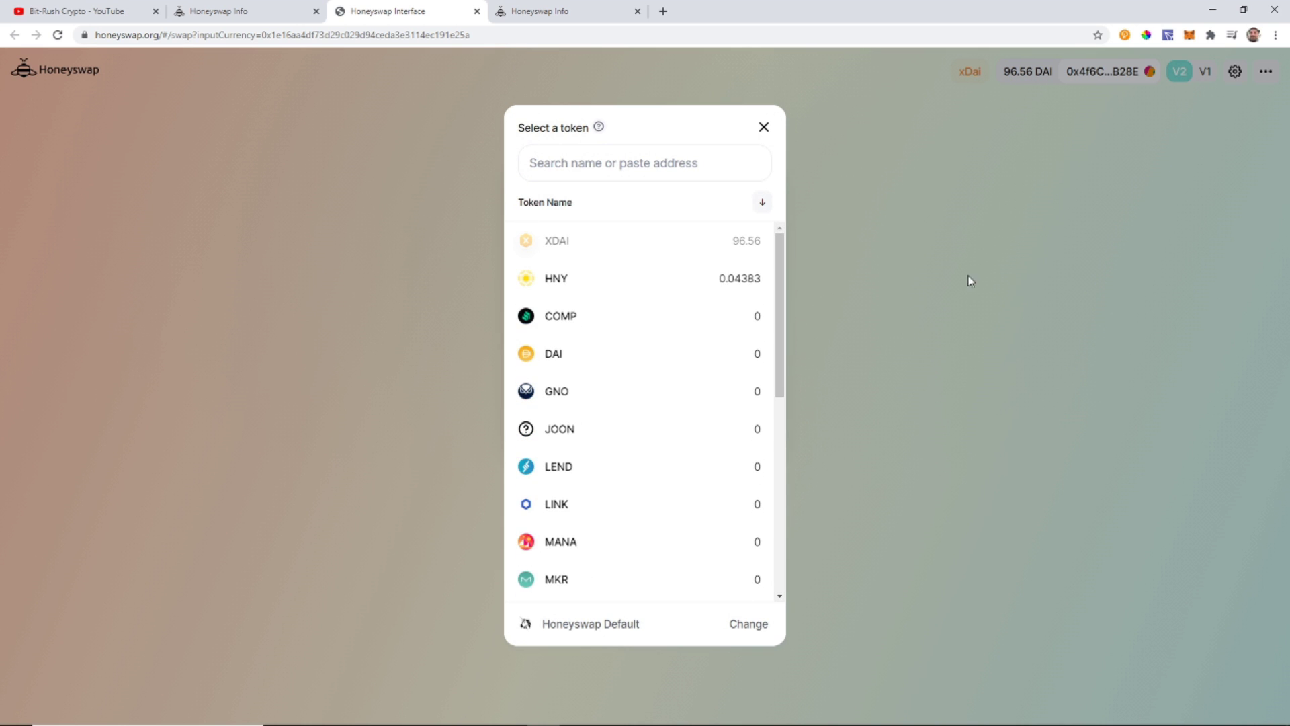
{"action": "left_click", "coordinate": [975, 282]}
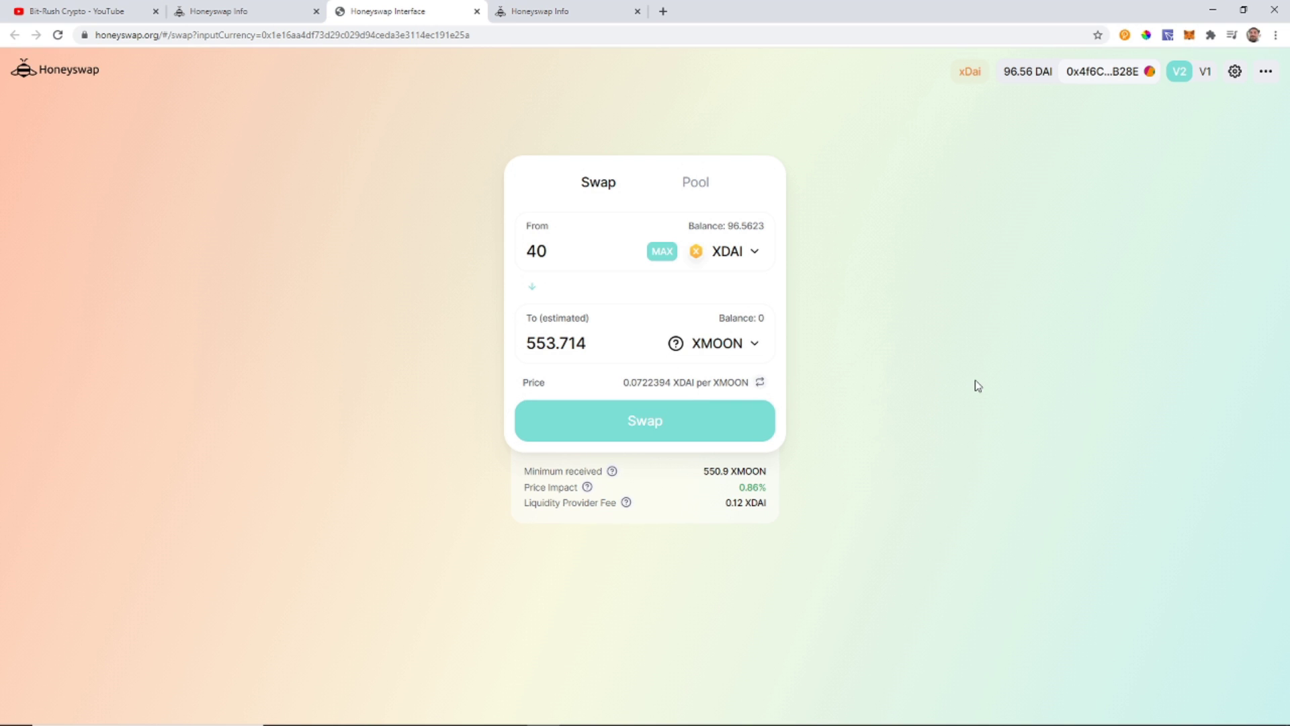
{"action": "left_click", "coordinate": [1190, 42]}
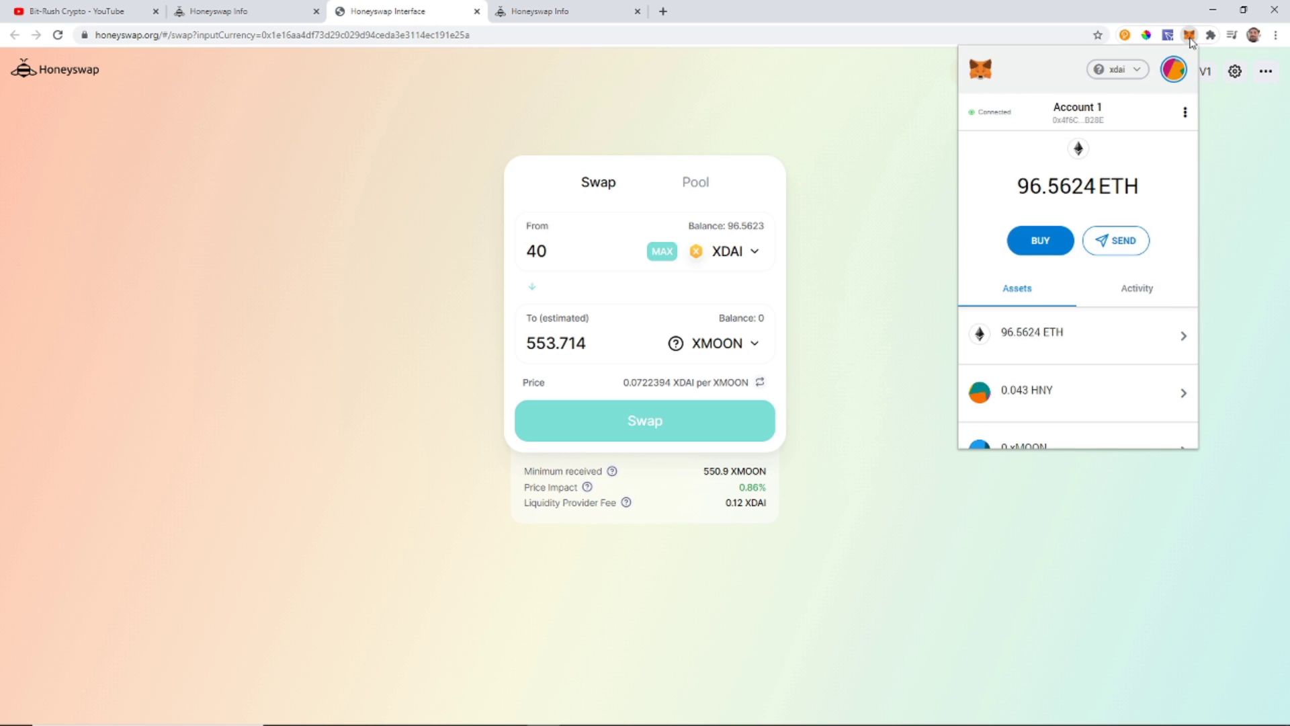
{"action": "left_click", "coordinate": [851, 207]}
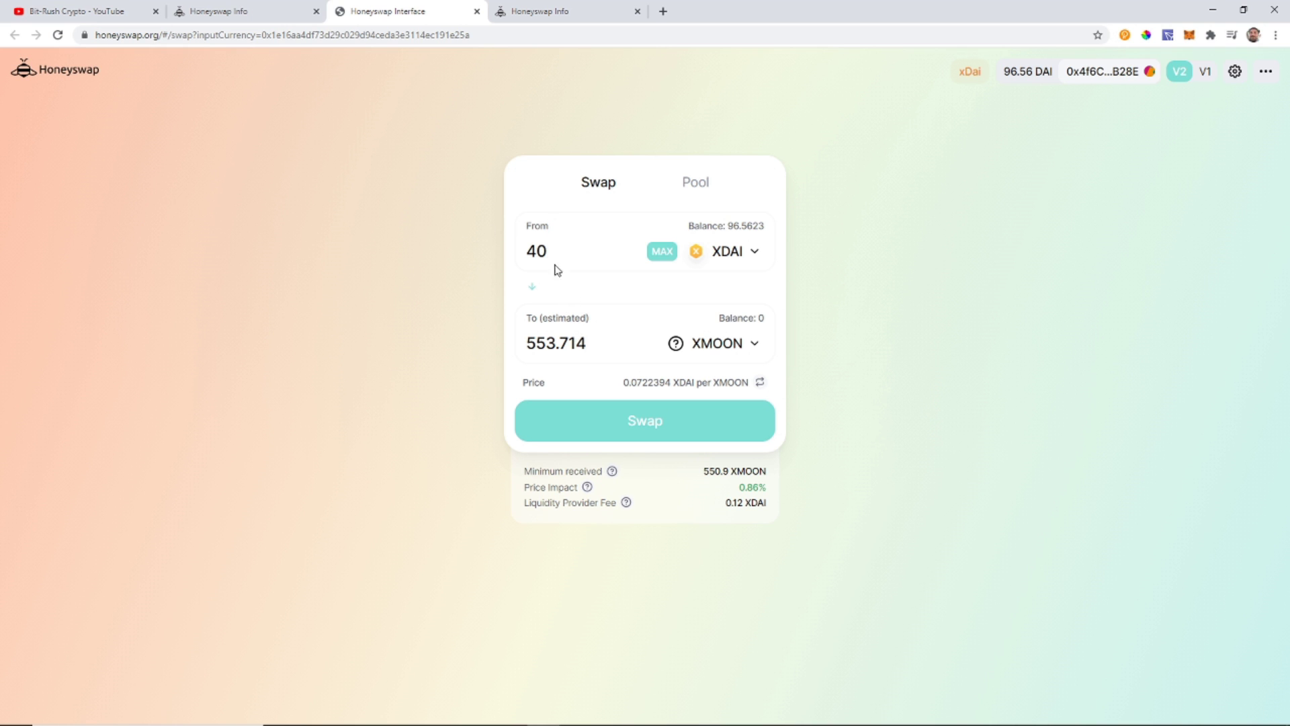
Set the amount to receive to 500 XMOON, and submit the swap from XDAI with confirmation in MetaMask
{"action": "left_click_drag", "start_coordinate": [546, 250], "coordinate": [530, 250]}
{"action": "left_click_drag", "start_coordinate": [526, 343], "coordinate": [593, 347]}
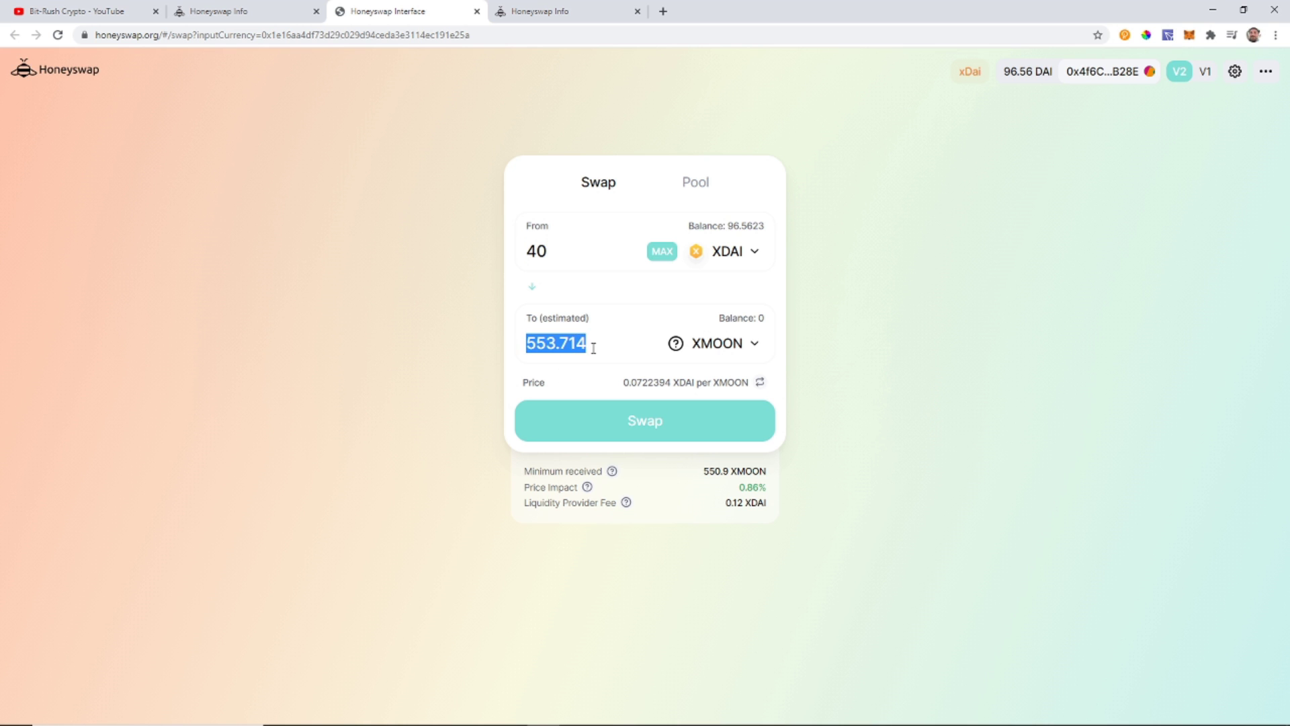
{"action": "type", "text": "500"}
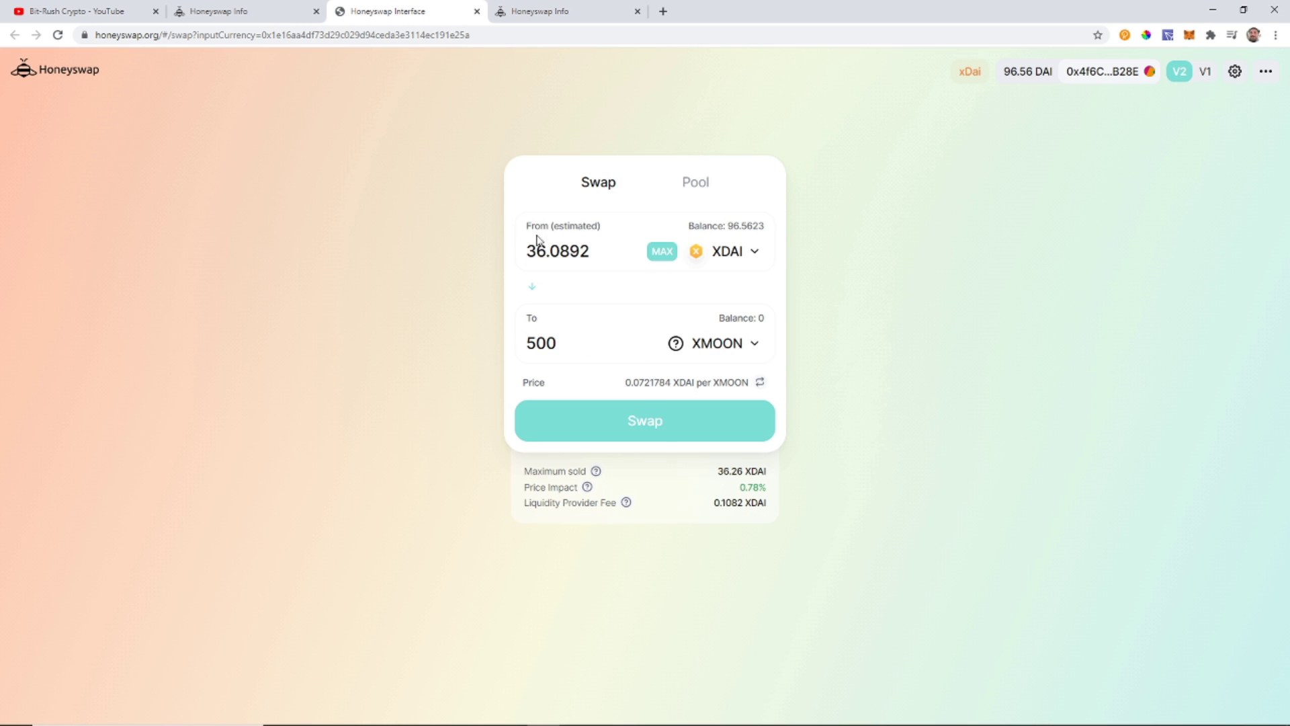
{"action": "left_click", "coordinate": [645, 434]}
{"action": "left_click", "coordinate": [657, 493]}
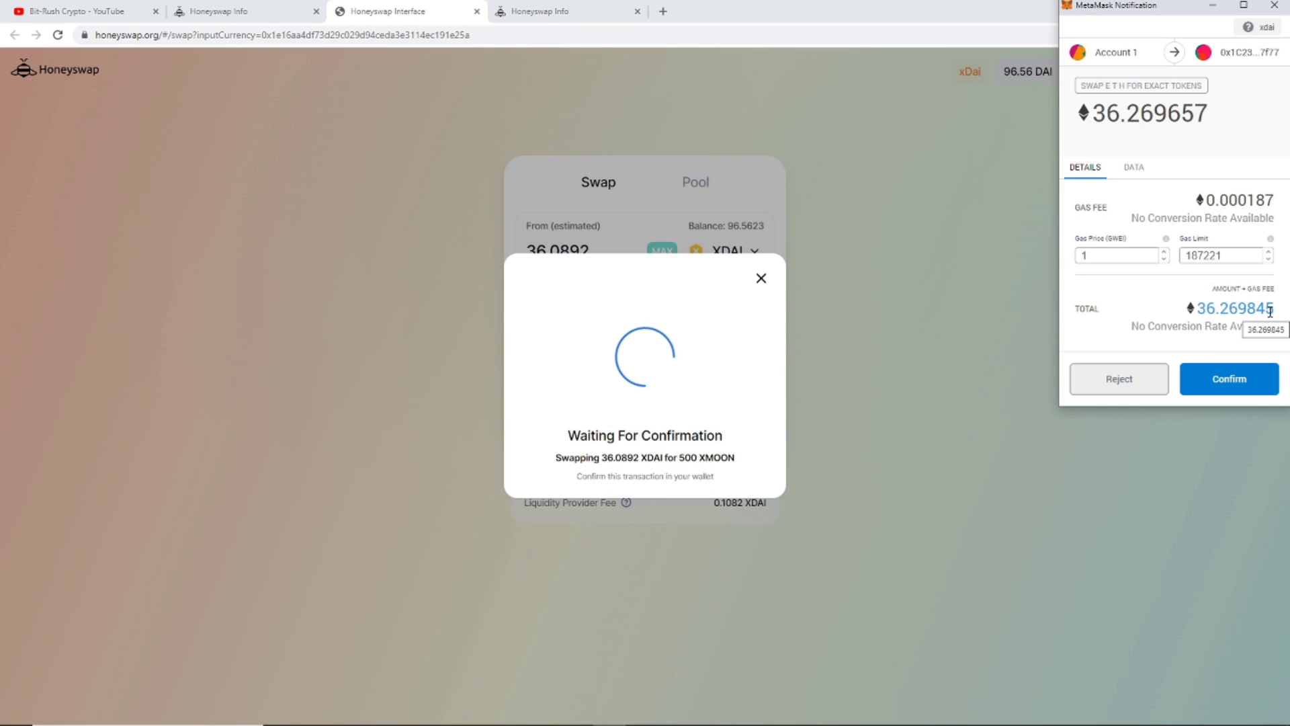
{"action": "left_click", "coordinate": [1235, 383]}
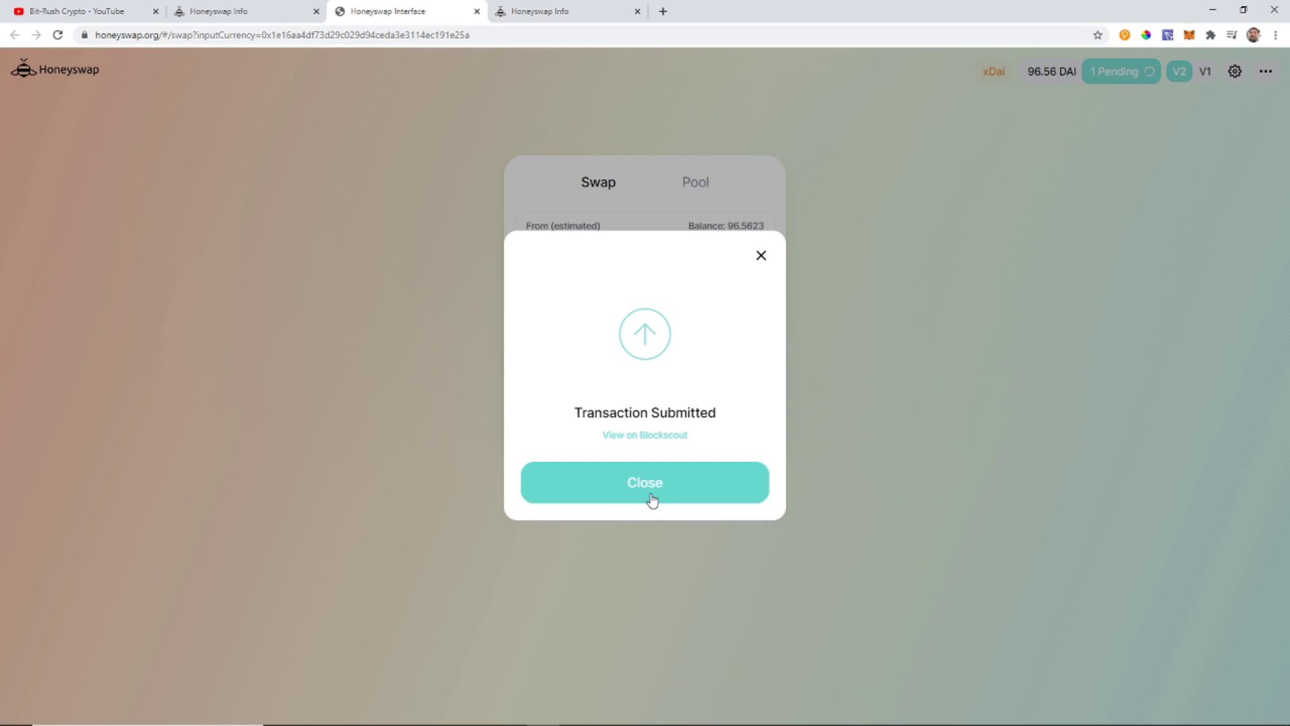
{"action": "left_click", "coordinate": [646, 496]}
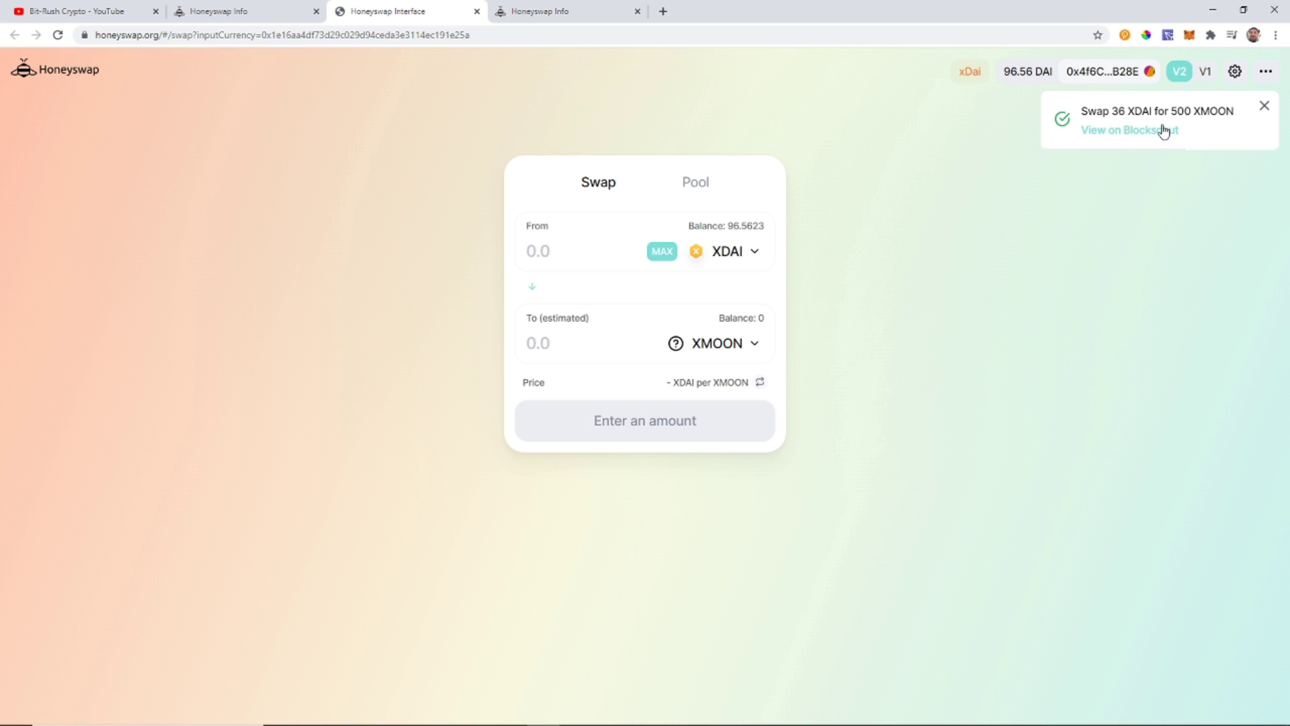
{"action": "left_click", "coordinate": [1264, 107]}
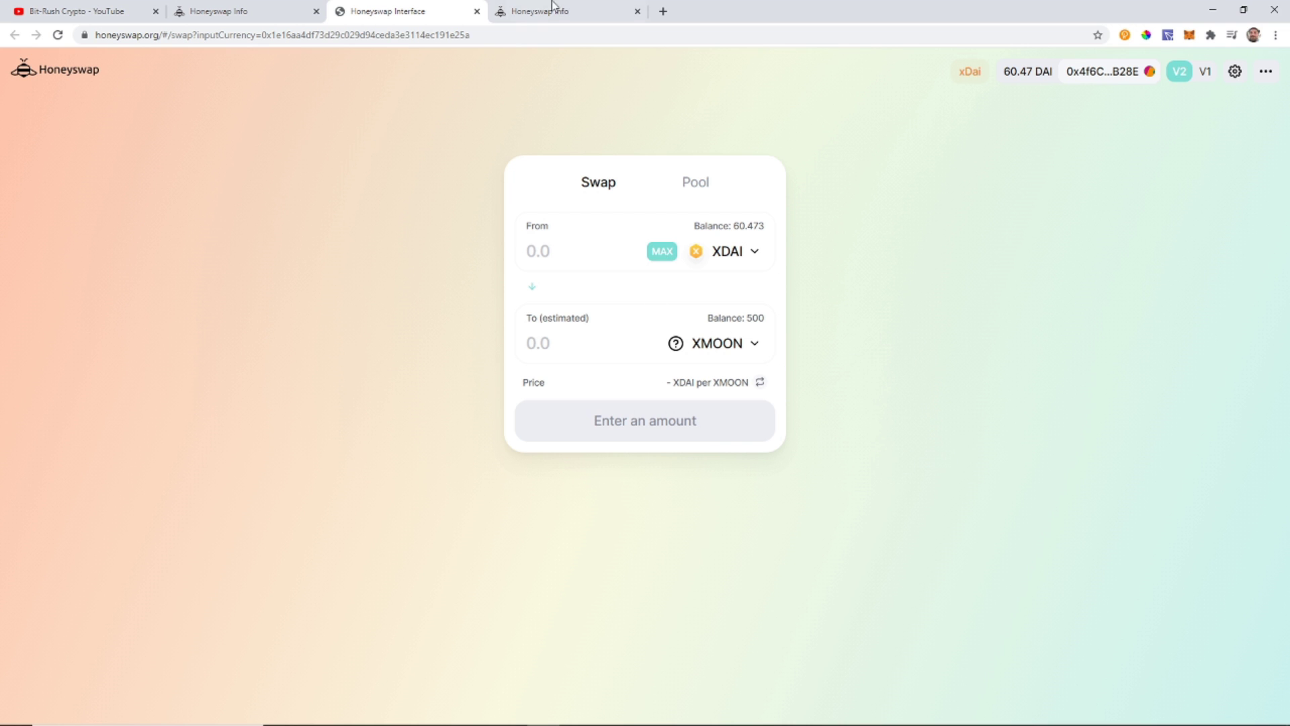
Reload the account page in Honeyswap Analytics and close the swap page
{"action": "left_click", "coordinate": [574, 12]}
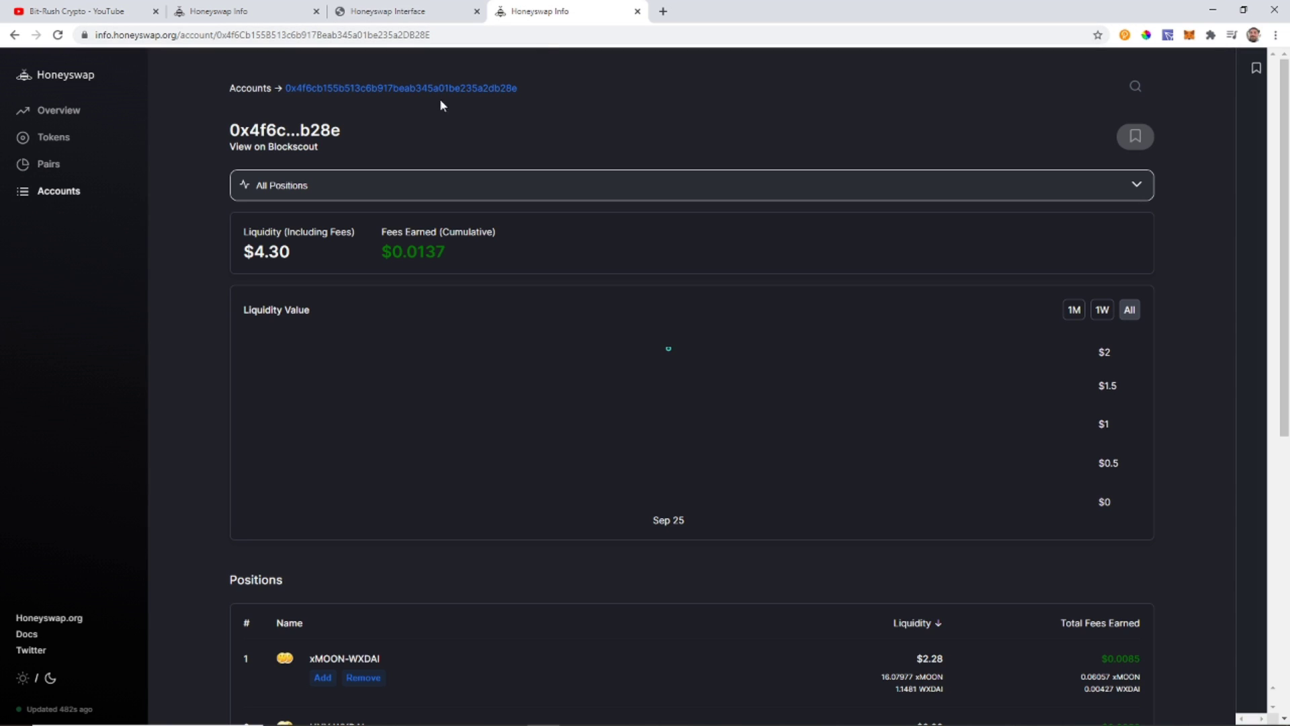
{"action": "left_click", "coordinate": [58, 34]}
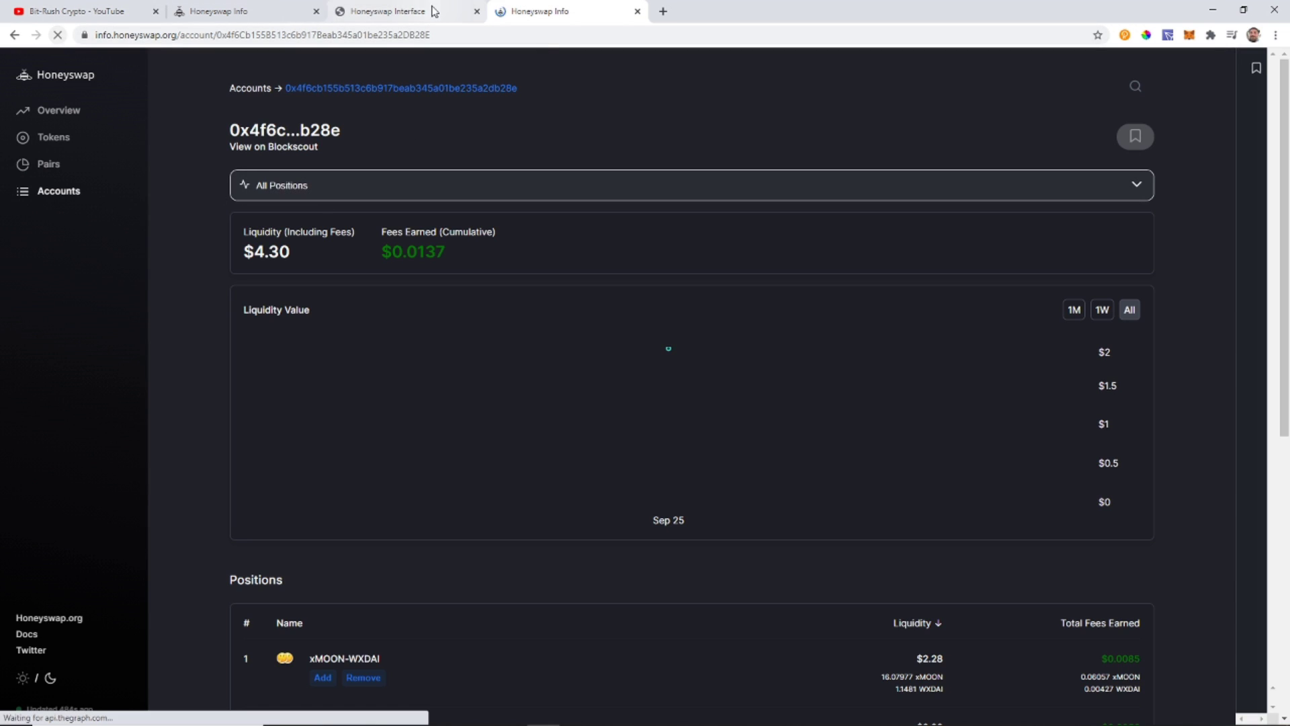
{"action": "left_click", "coordinate": [434, 11]}
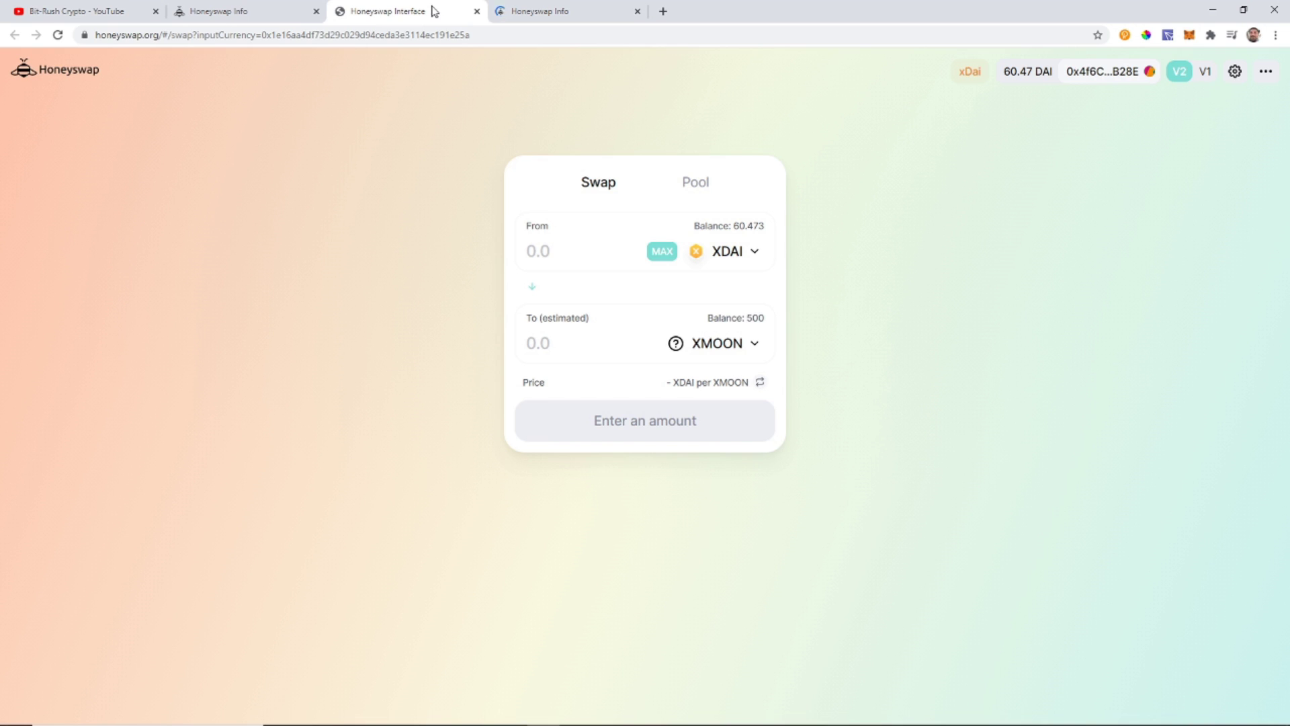
{"action": "left_click", "coordinate": [477, 12]}
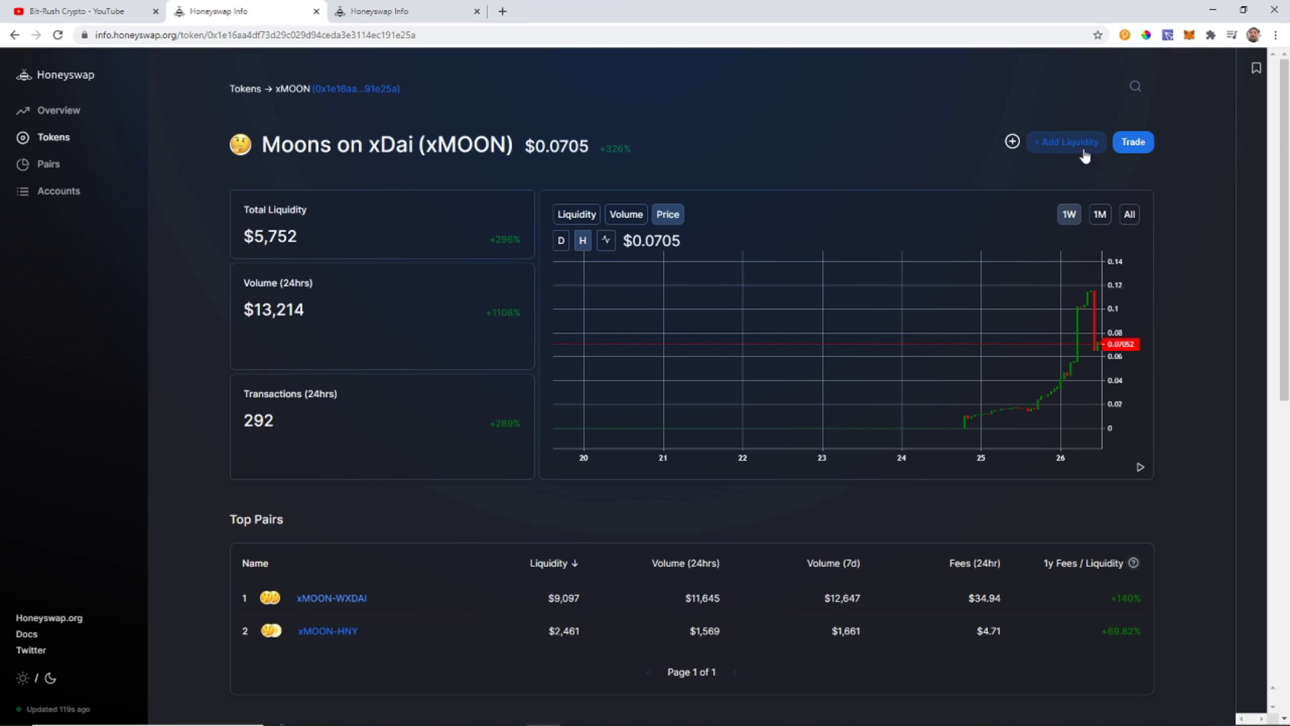
Open the add-liquidity form from the xMOON token page, try 10 XMOON, and set the XDAI amount to 10 instead
{"action": "left_click", "coordinate": [1055, 144]}
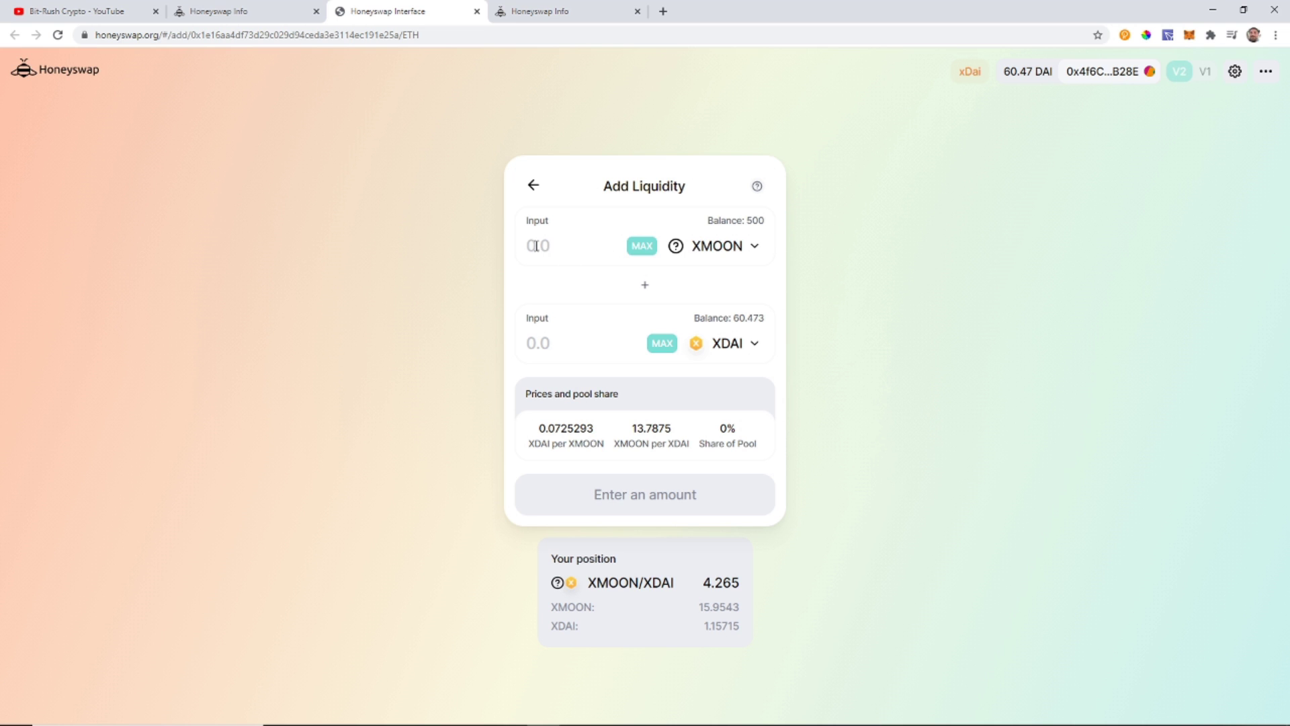
{"action": "type", "text": "10"}
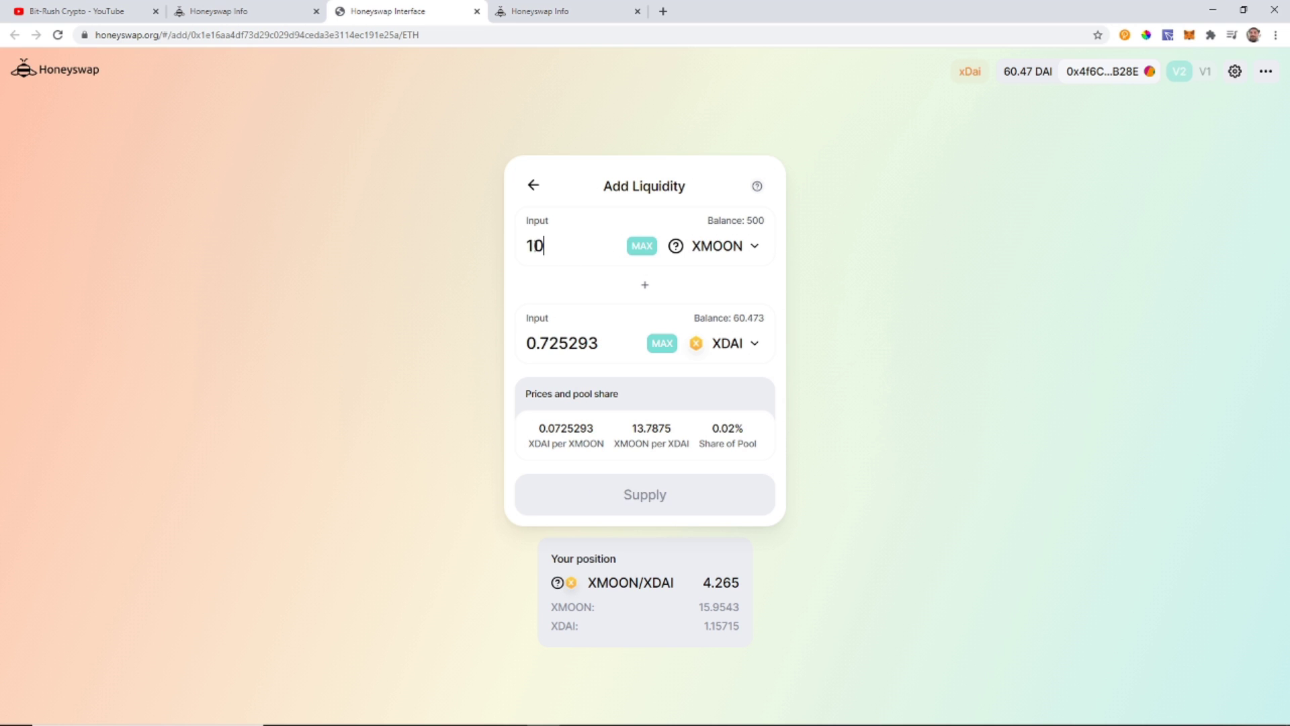
{"action": "double_click", "coordinate": [558, 244]}
{"action": "left_click", "coordinate": [605, 348]}
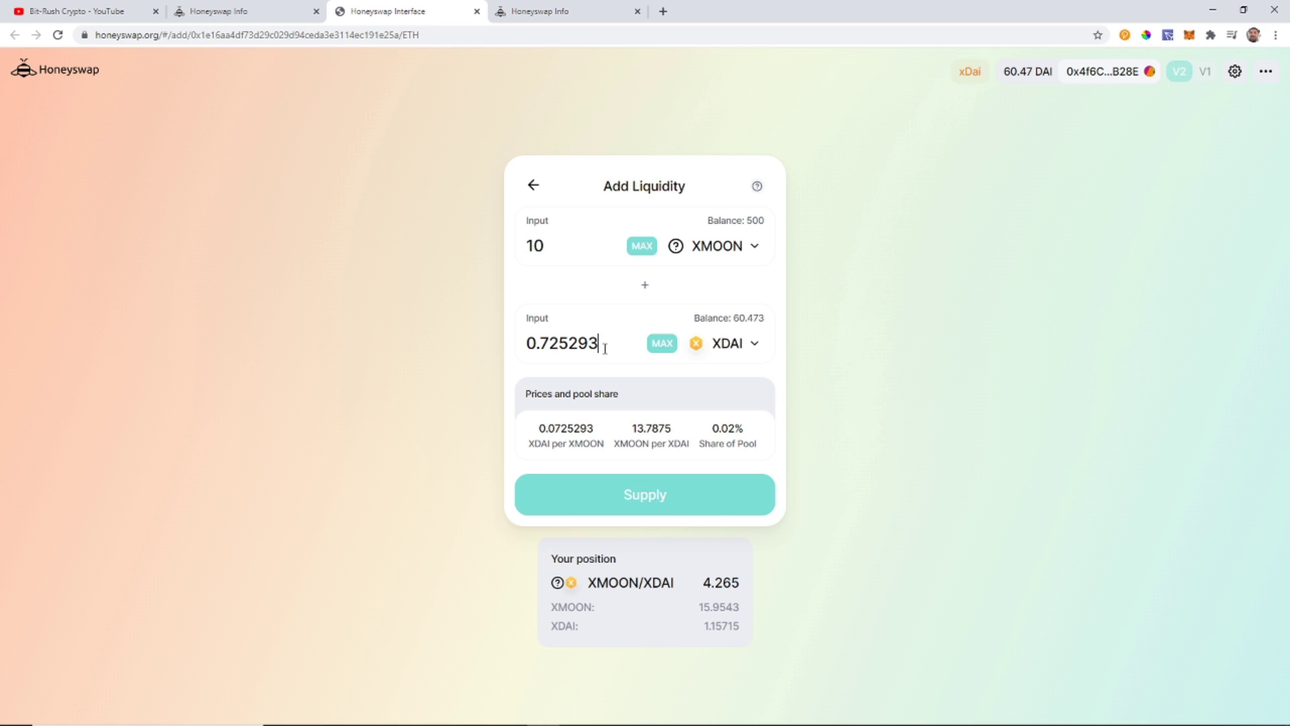
{"action": "left_click_drag", "start_coordinate": [605, 348], "coordinate": [527, 348]}
{"action": "type", "text": "10"}
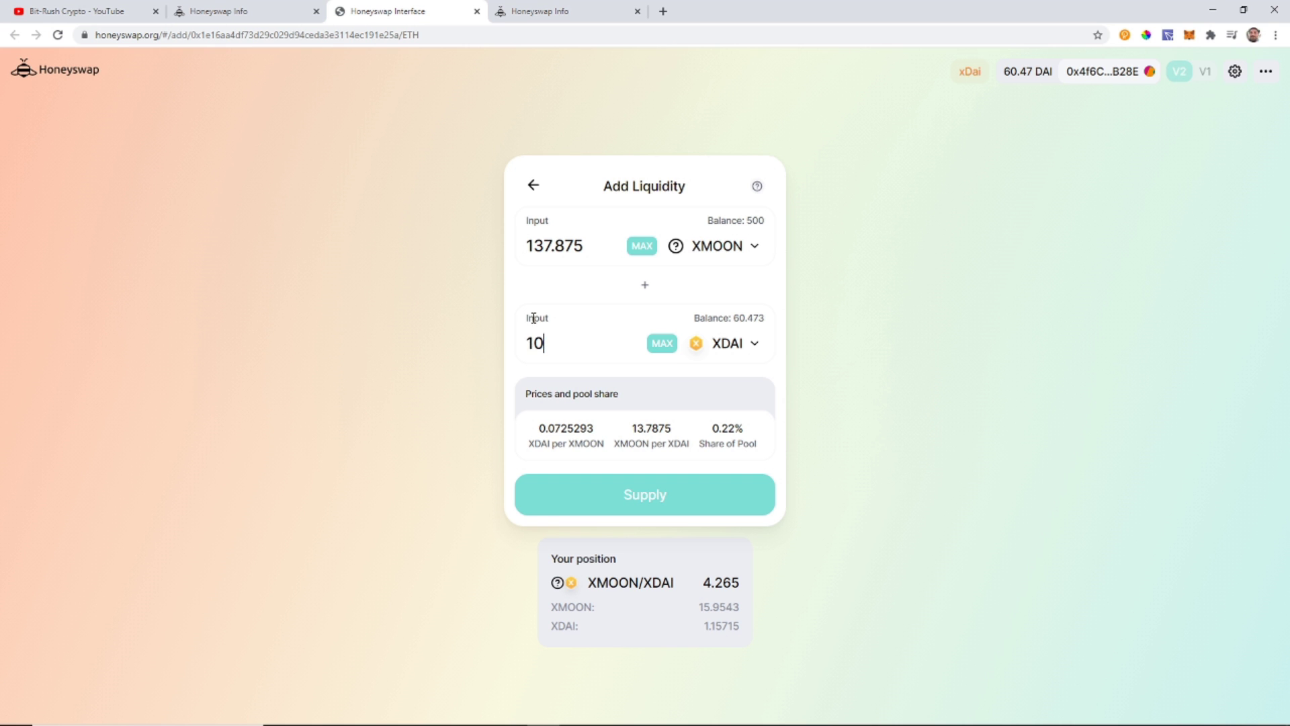
Supply 137.875 XMOON and 10 XDAI to the liquidity pool, confirming the transaction in MetaMask
{"action": "left_click", "coordinate": [657, 507]}
{"action": "left_click", "coordinate": [667, 527]}
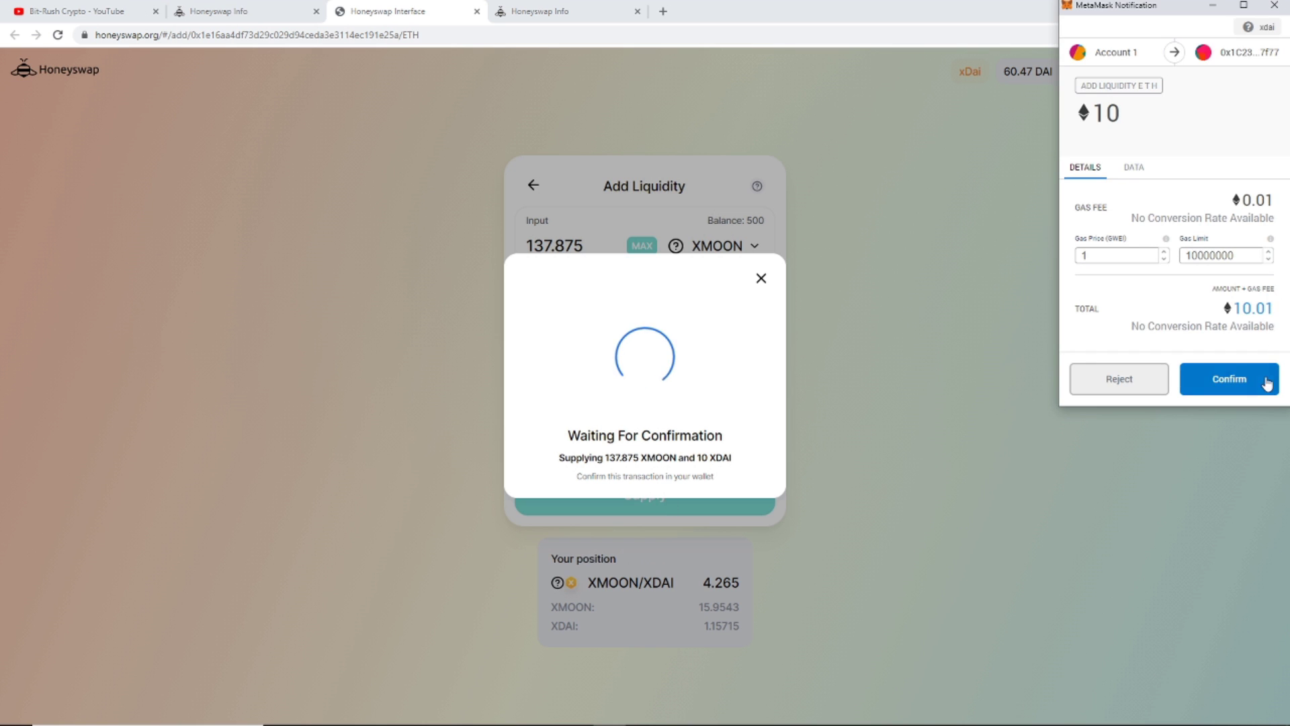
{"action": "left_click", "coordinate": [1227, 379]}
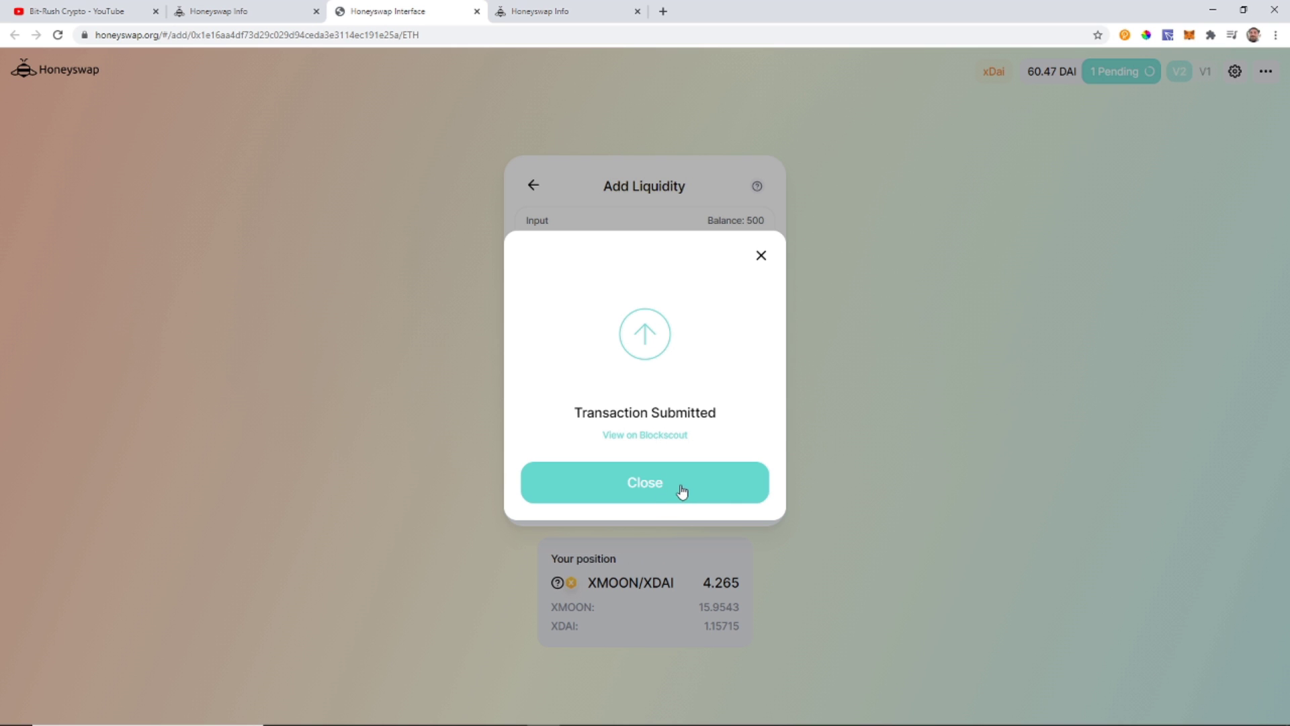
{"action": "left_click", "coordinate": [658, 487]}
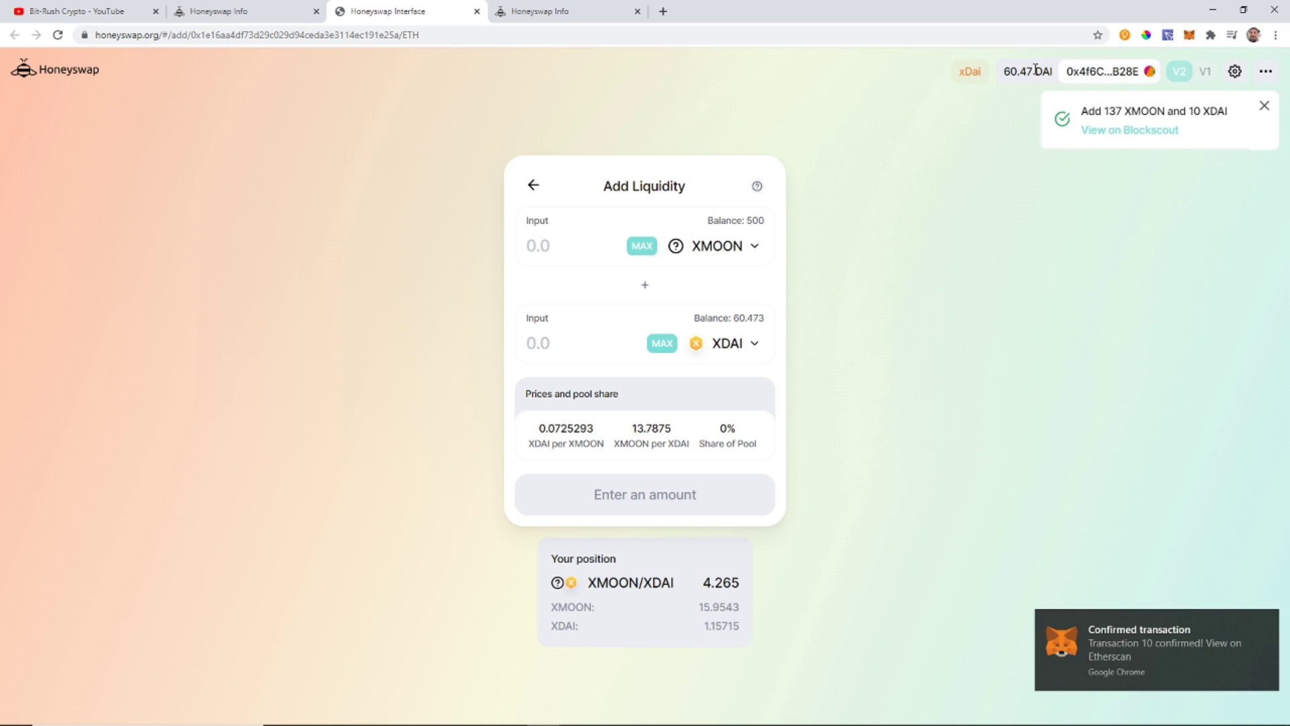
Change the first liquidity token to HNY and set the XDAI amount to 50
{"action": "left_click", "coordinate": [752, 248]}
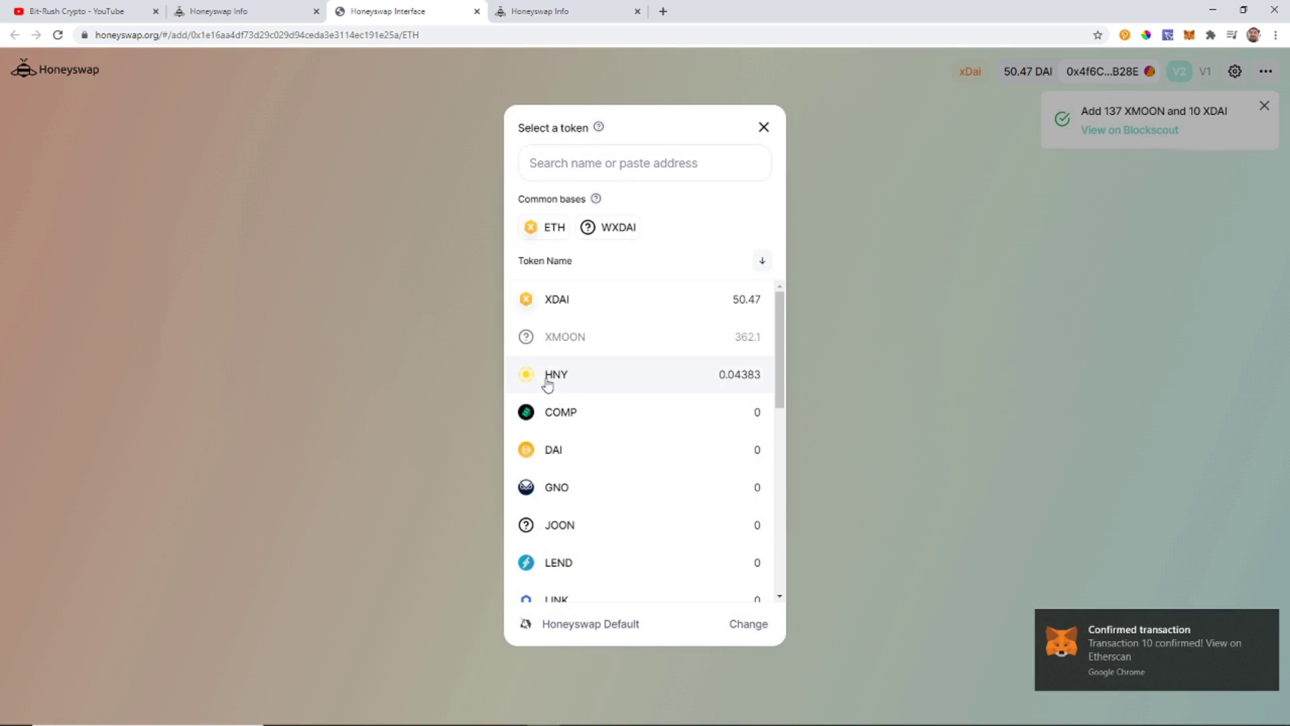
{"action": "left_click", "coordinate": [545, 378]}
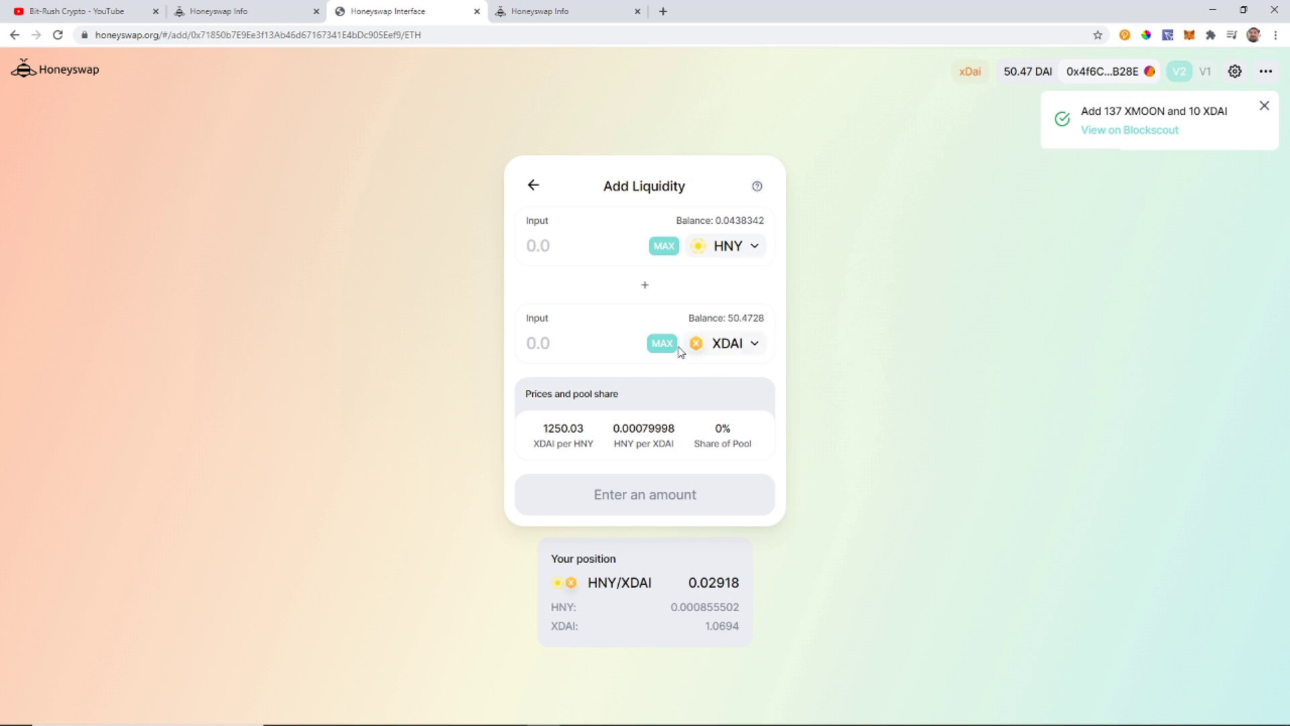
{"action": "left_click", "coordinate": [528, 342]}
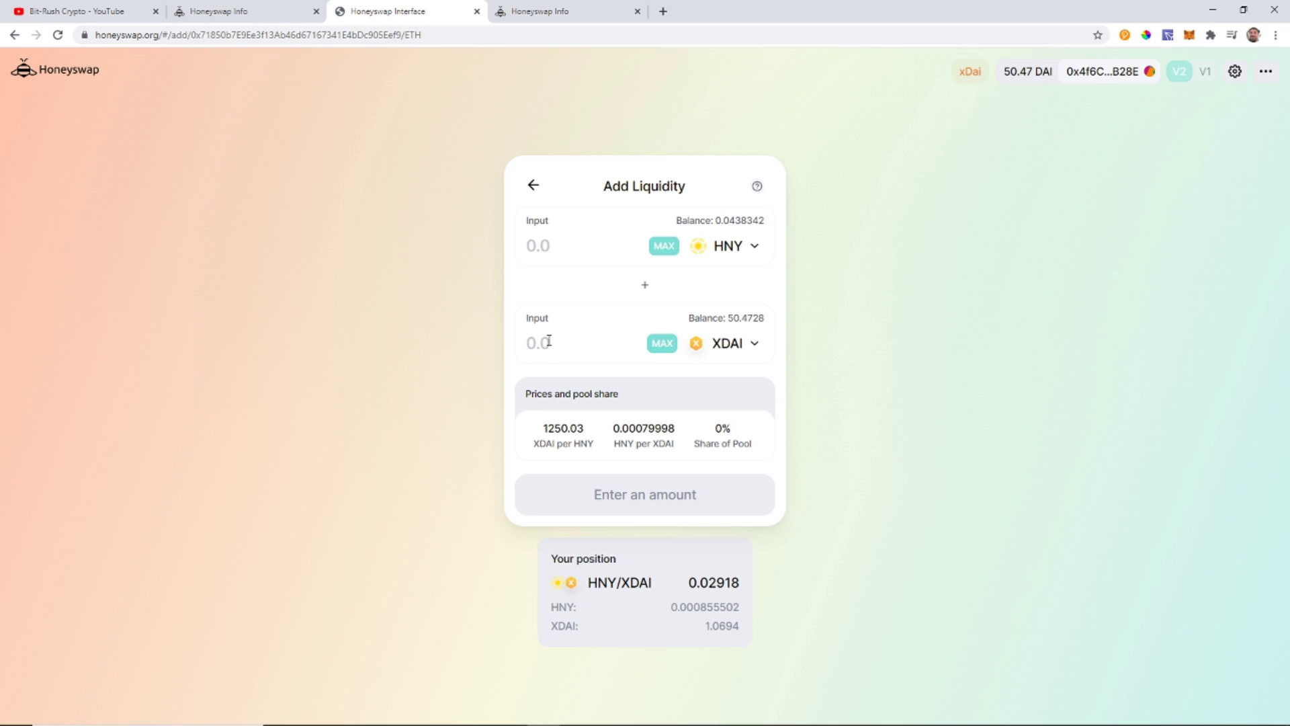
{"action": "type", "text": "50"}
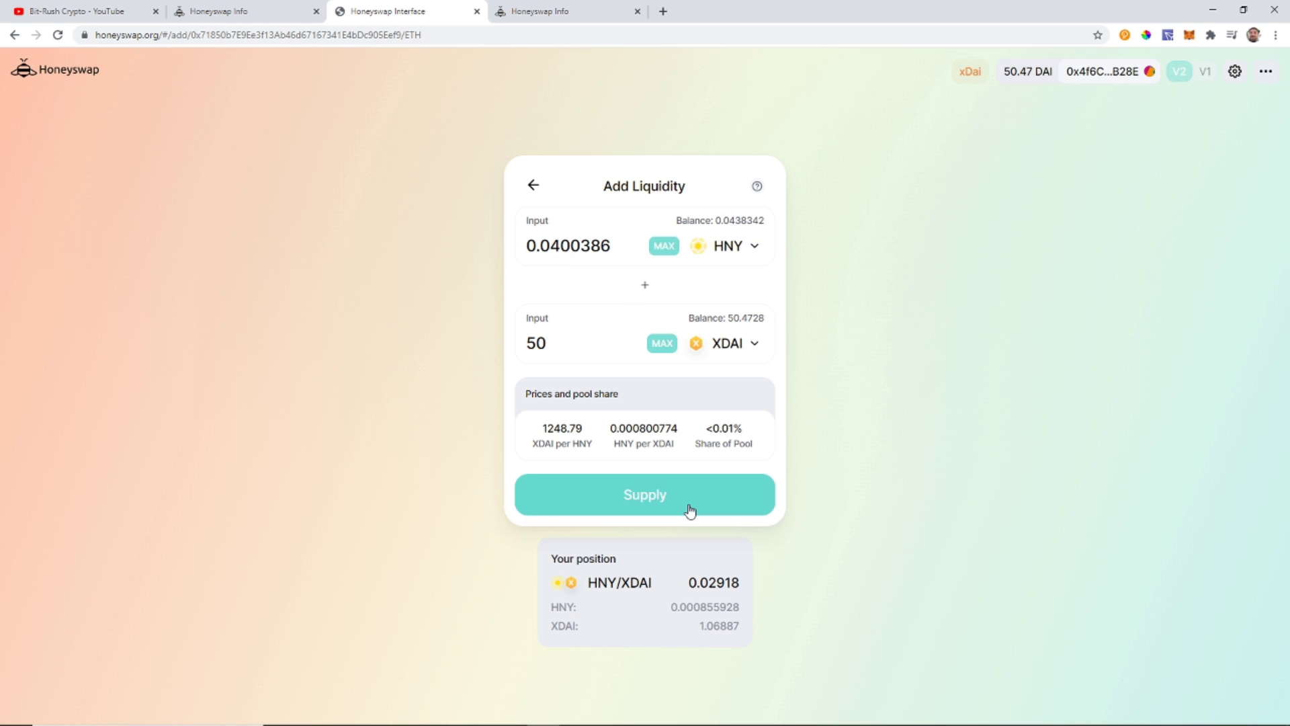
Supply 0.0400386 HNY and 50 XDAI to the liquidity pool, confirming the transaction in MetaMask
{"action": "left_click", "coordinate": [652, 504]}
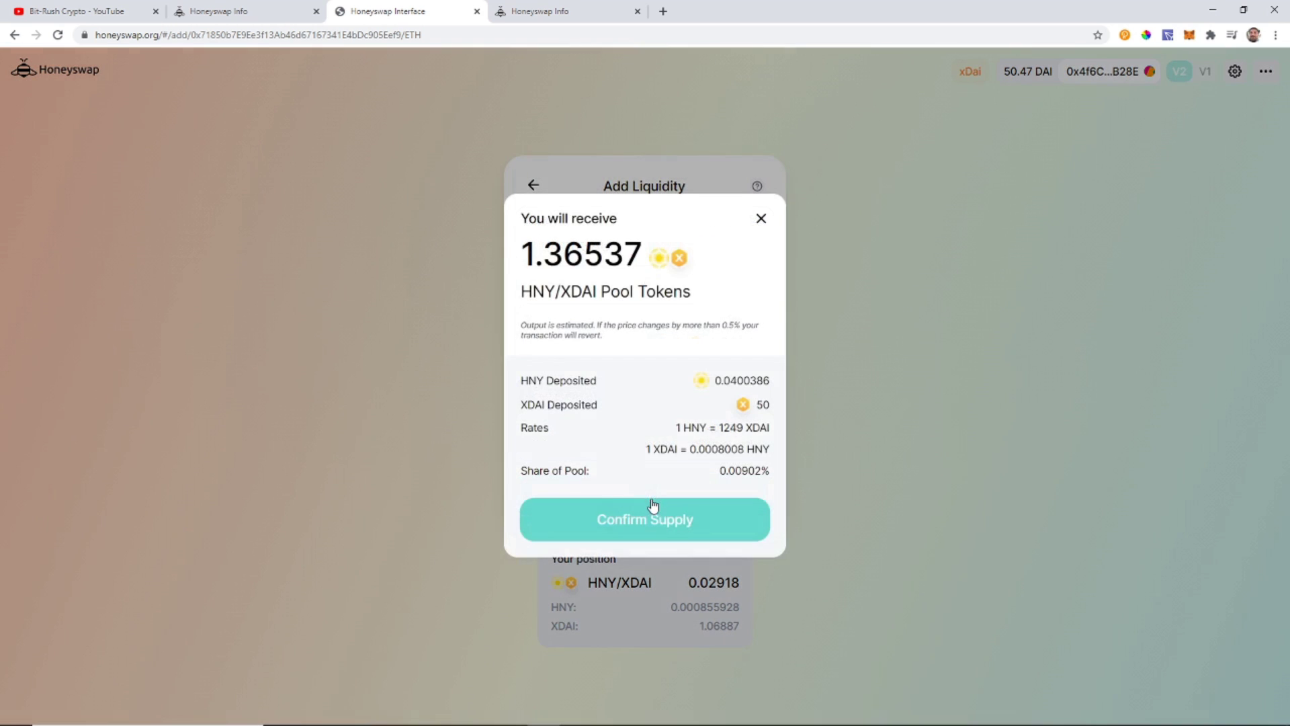
{"action": "left_click", "coordinate": [653, 528]}
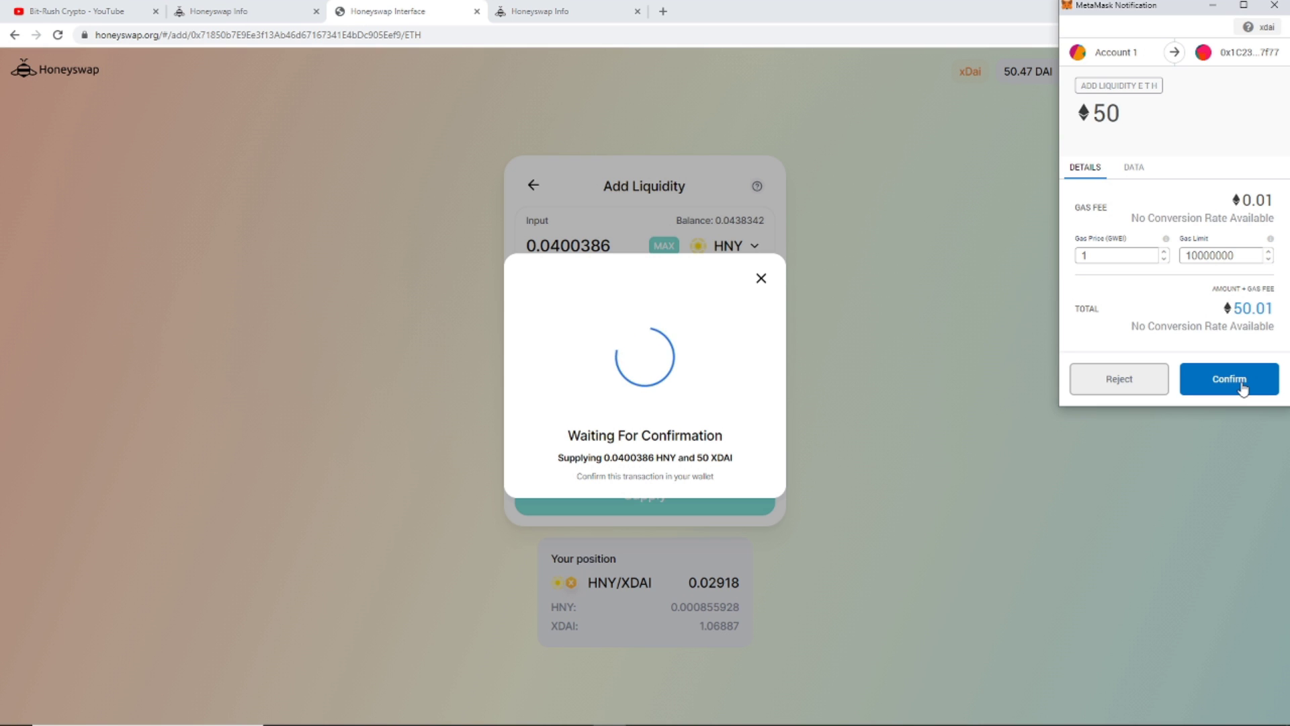
{"action": "left_click", "coordinate": [1242, 385]}
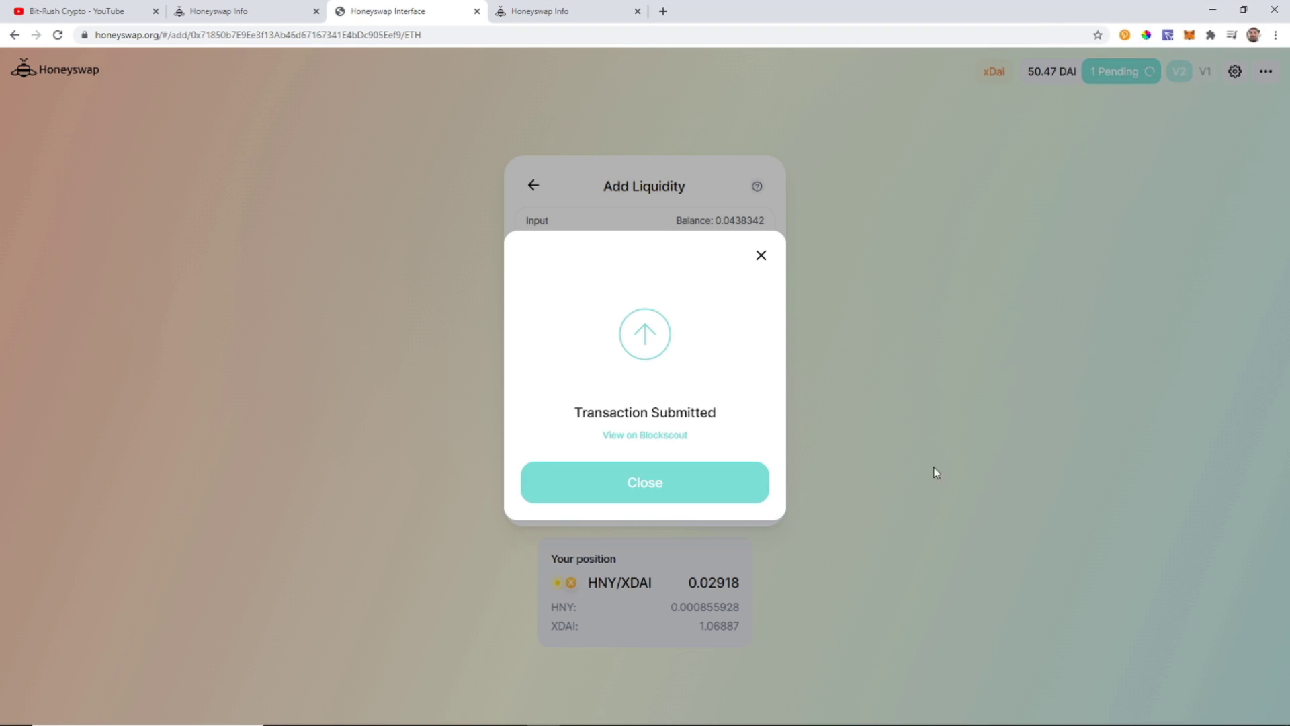
{"action": "left_click", "coordinate": [631, 493]}
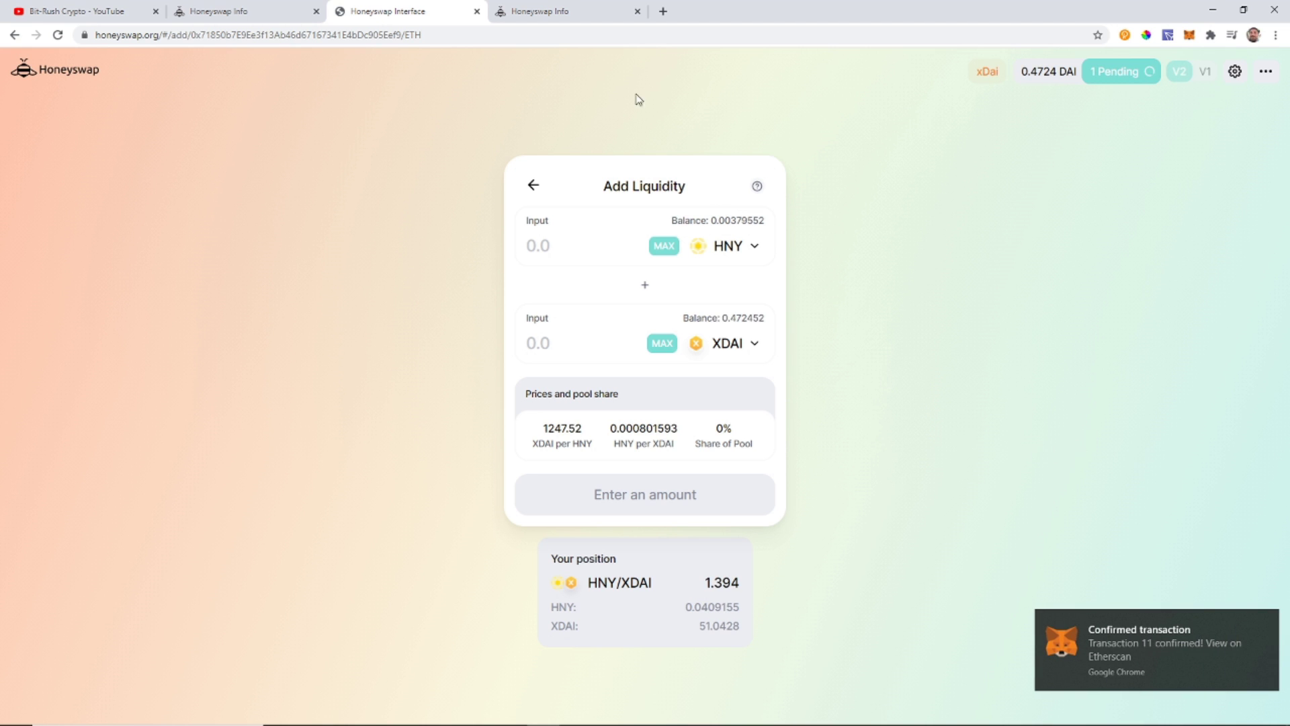
Close the add-liquidity page, refresh the wallet's account page in Honeyswap Info, and review its liquidity positions and transactions
{"action": "left_click", "coordinate": [476, 11]}
{"action": "left_click", "coordinate": [423, 12]}
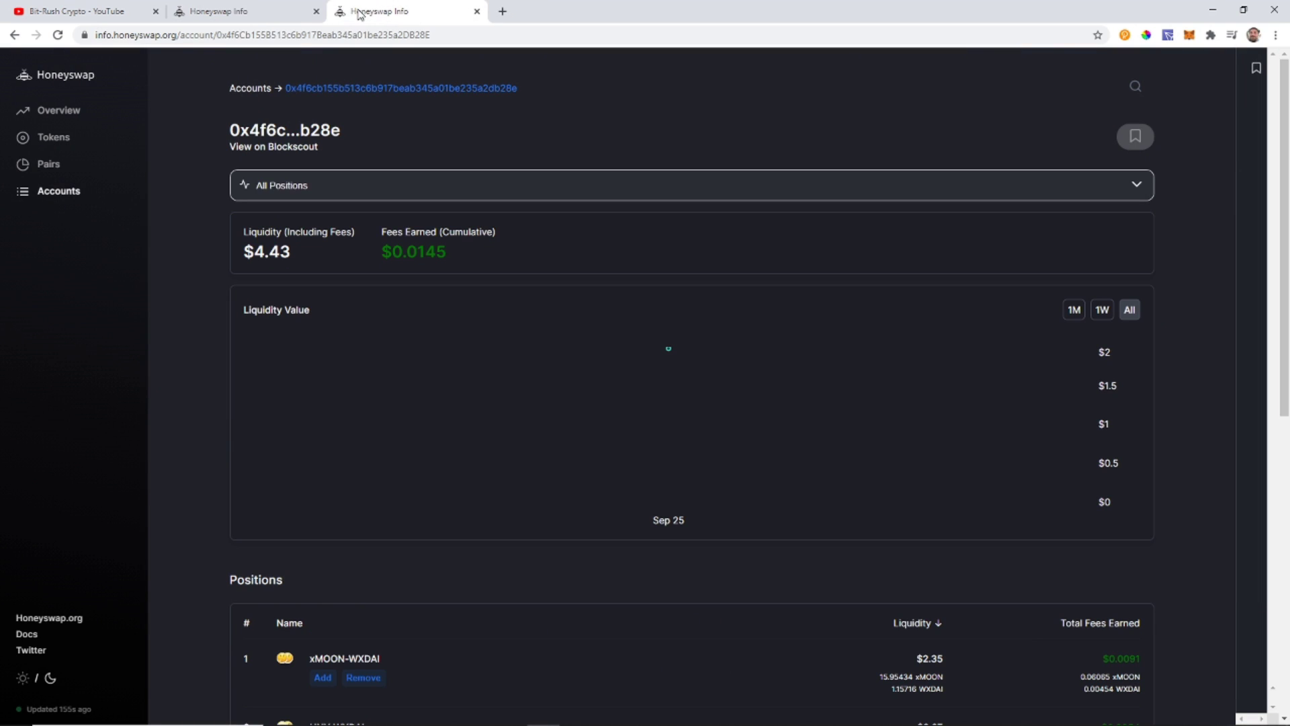
{"action": "left_click", "coordinate": [58, 34]}
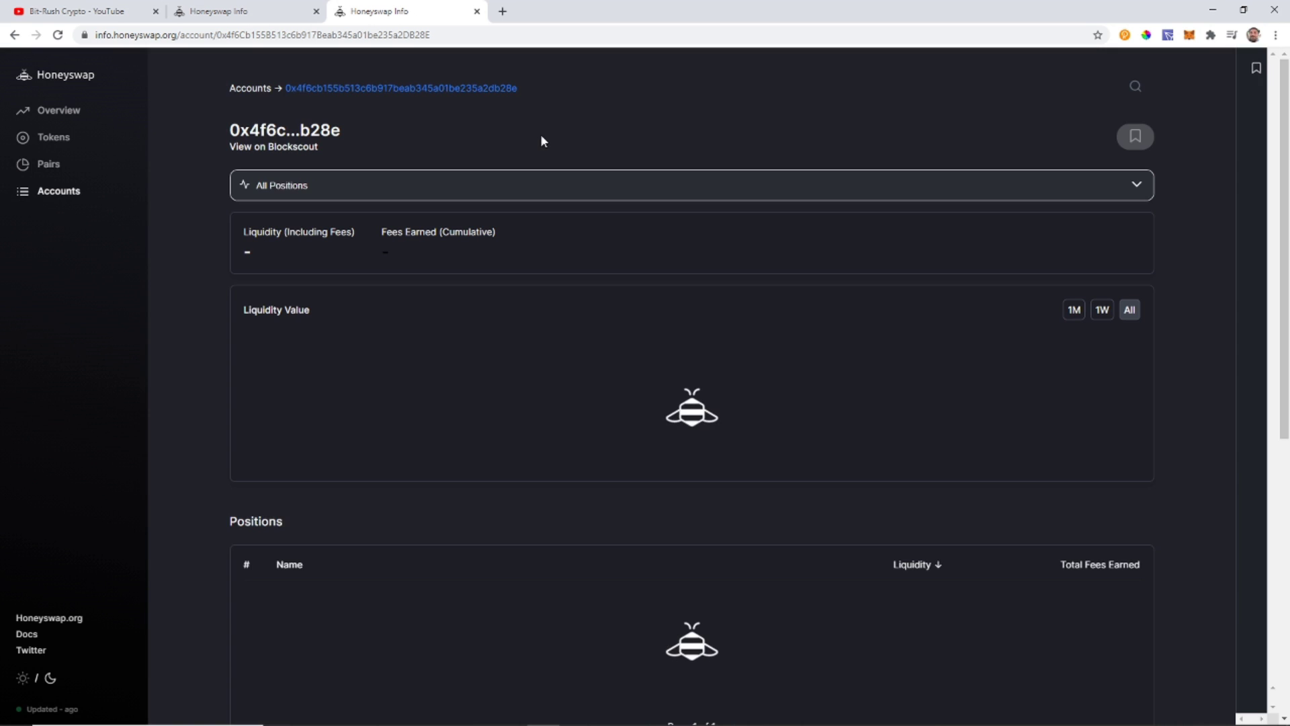
{"action": "scroll", "coordinate": [558, 208], "scroll_direction": "down", "scroll_amount": 3}
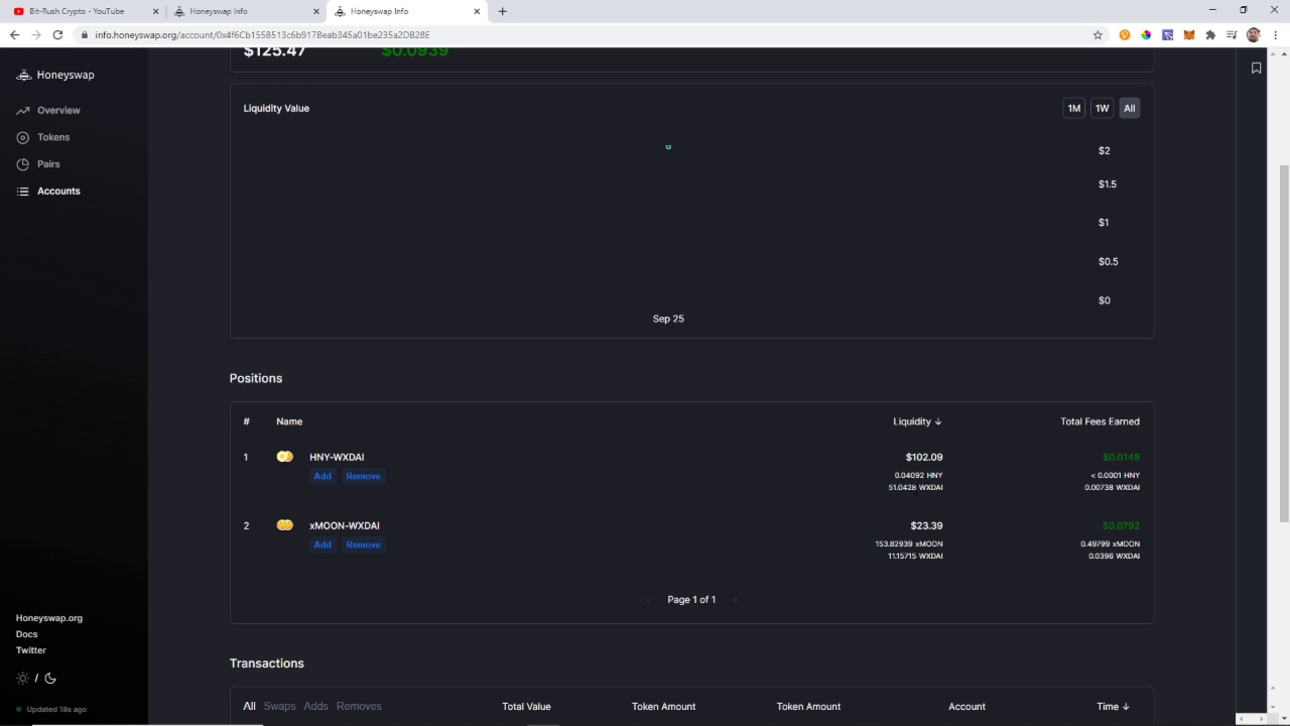
{"action": "scroll", "coordinate": [920, 490], "scroll_direction": "down", "scroll_amount": 5}
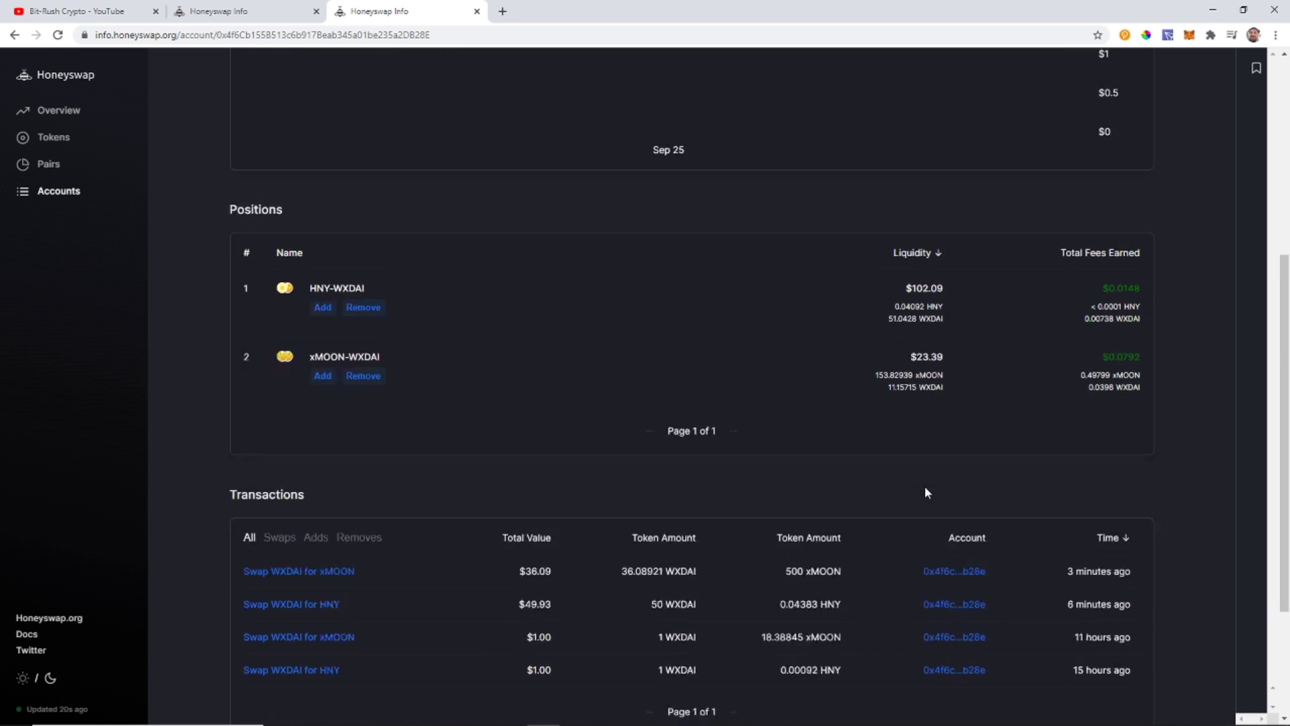
{"action": "scroll", "coordinate": [924, 495], "scroll_direction": "up", "scroll_amount": 8}
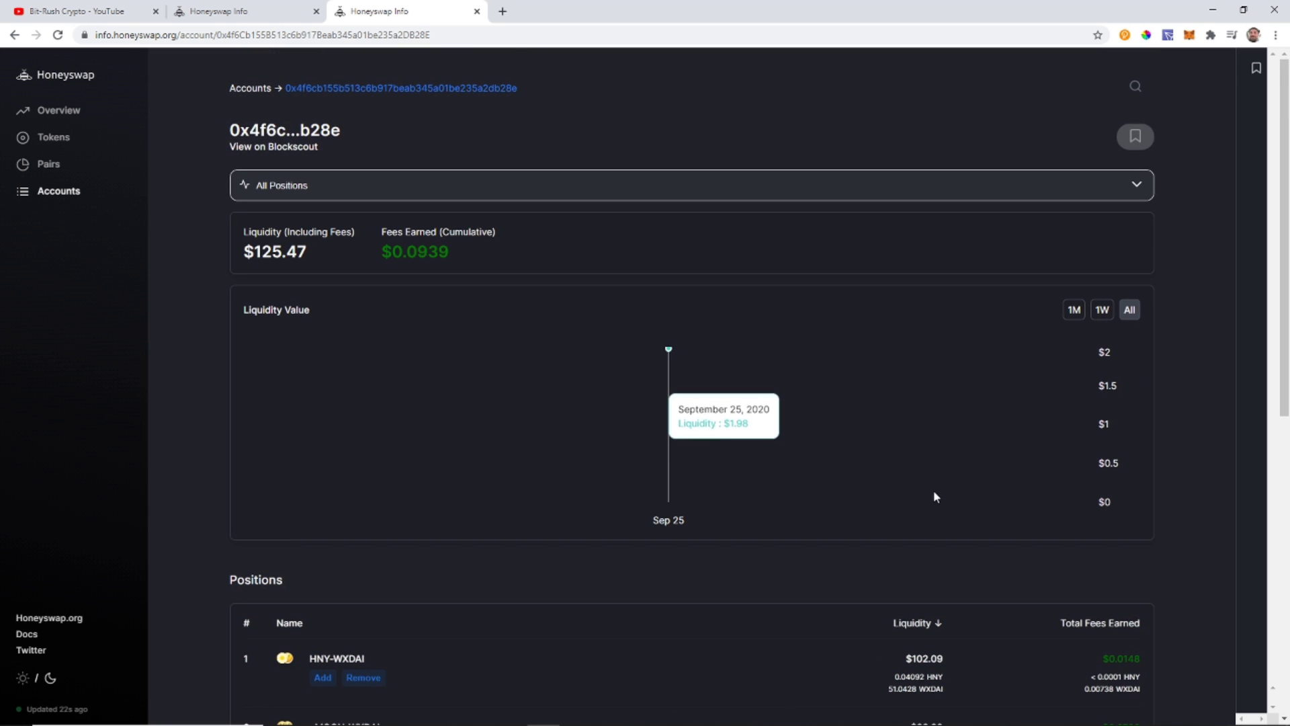
Glance at the xMOON token page, then return to the account page and inspect the Liquidity Value chart
{"action": "left_click", "coordinate": [229, 14]}
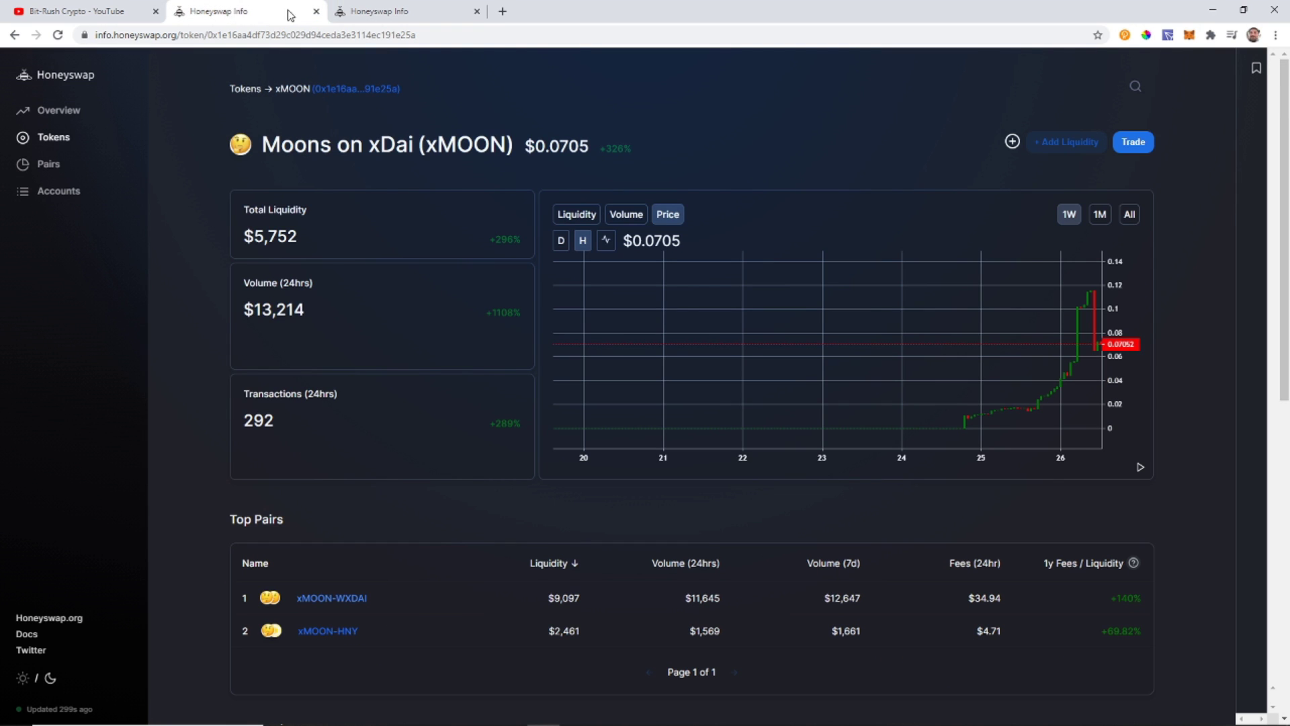
{"action": "left_click", "coordinate": [402, 15]}
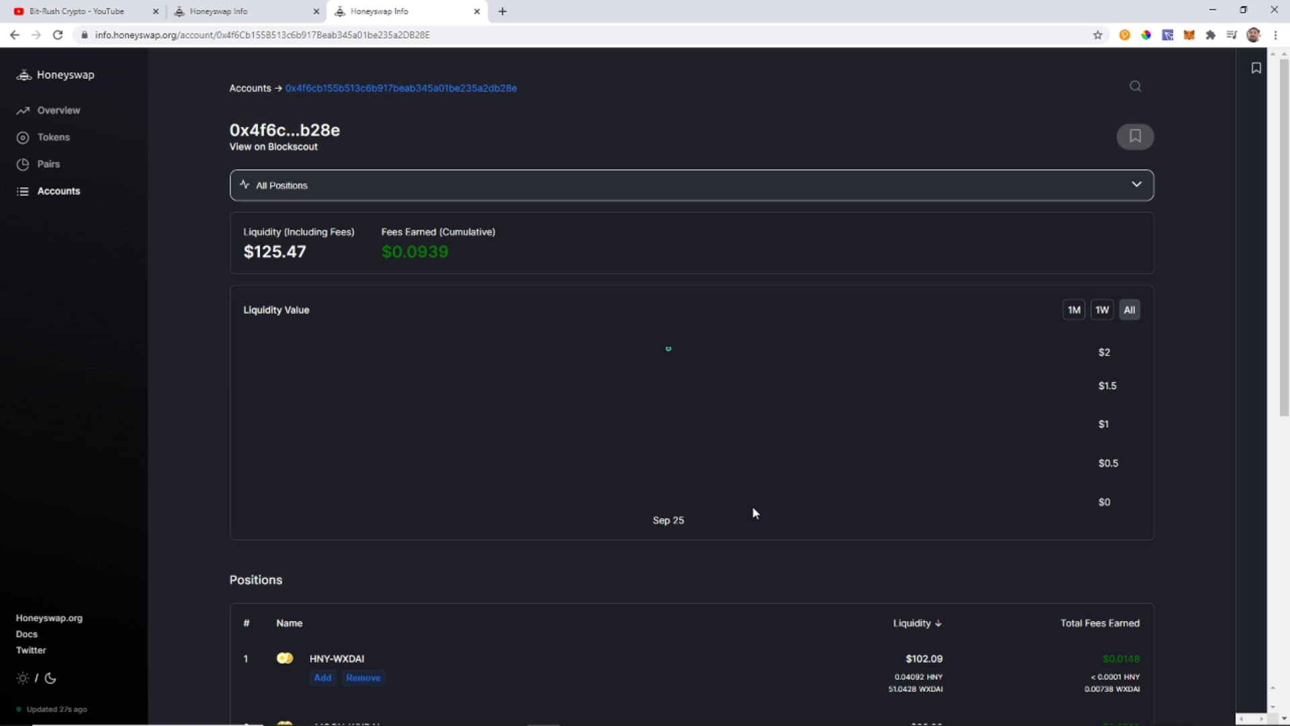
{"action": "mouse_move", "coordinate": [762, 498]}
{"action": "mouse_move", "coordinate": [829, 498]}
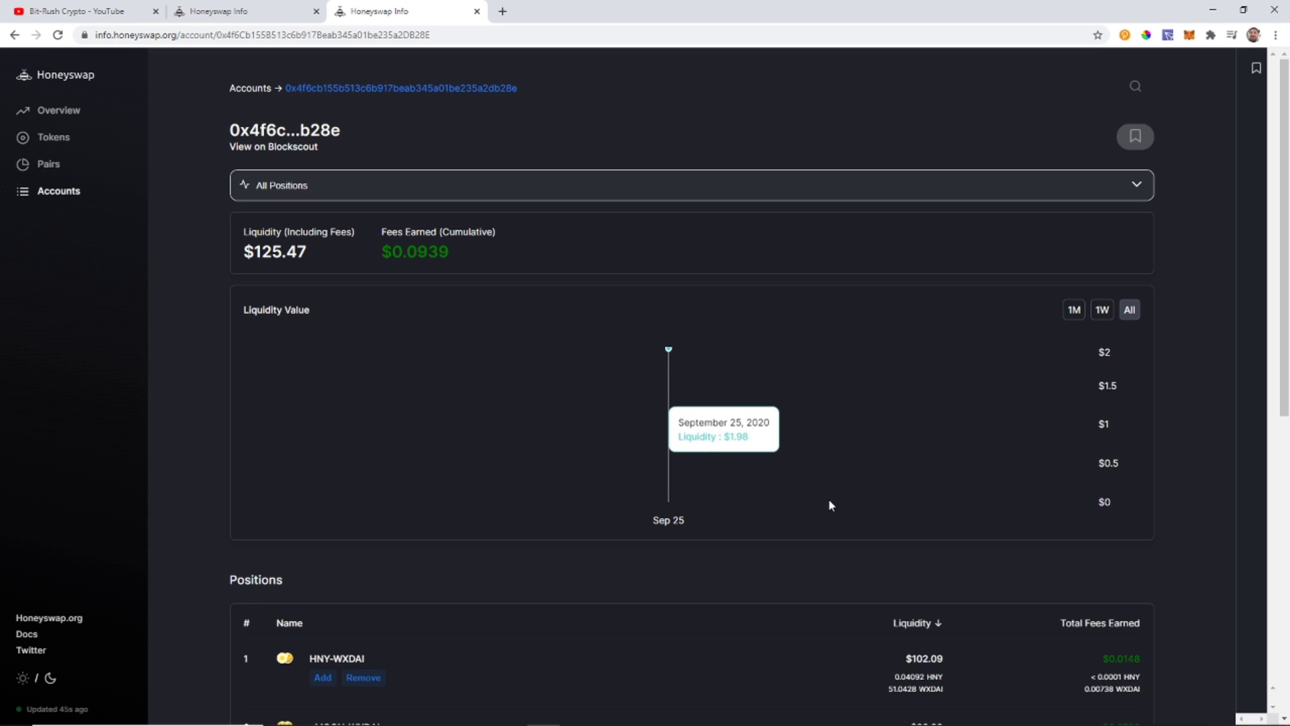